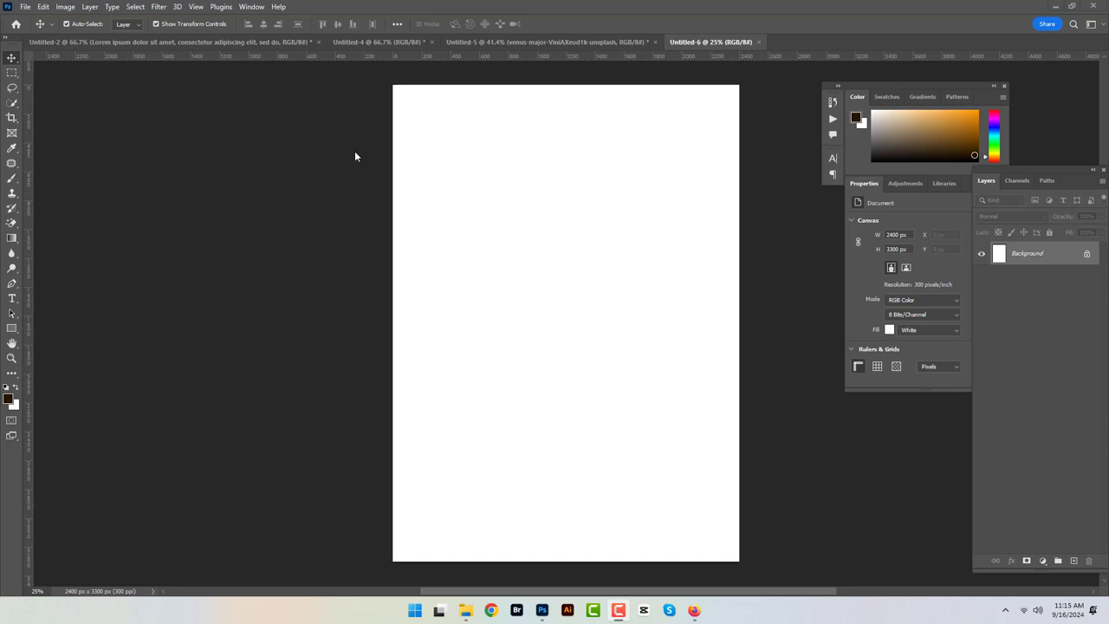
Step: Drag the desert road photo from Untitled-5 into the Untitled-6 poster
{"action": "left_click", "coordinate": [501, 41]}
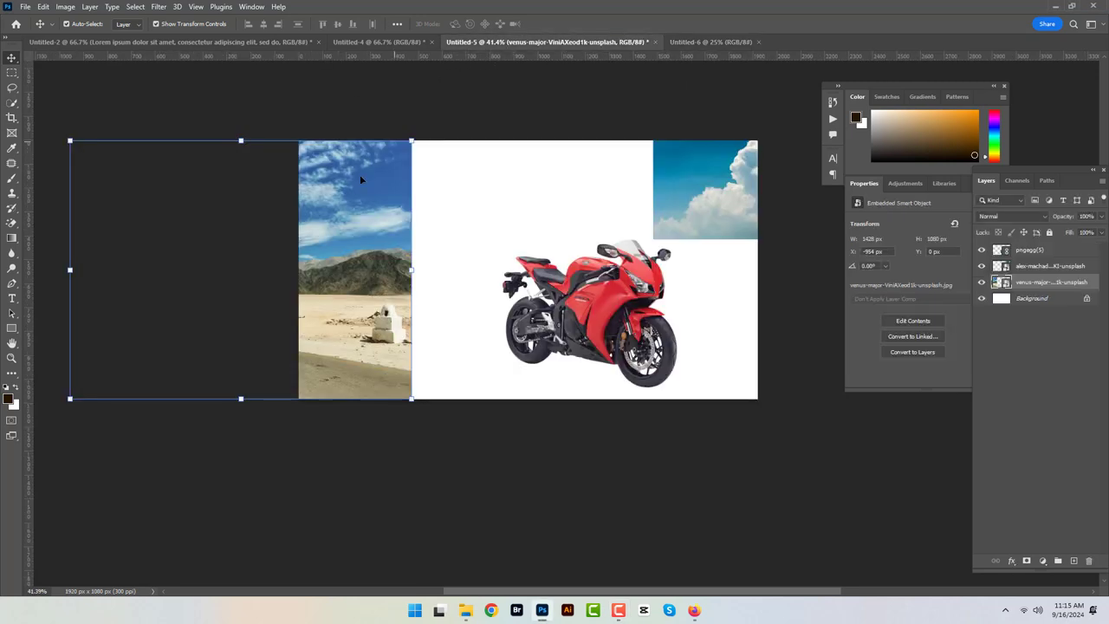
{"action": "left_click_drag", "start_coordinate": [361, 179], "coordinate": [347, 232]}
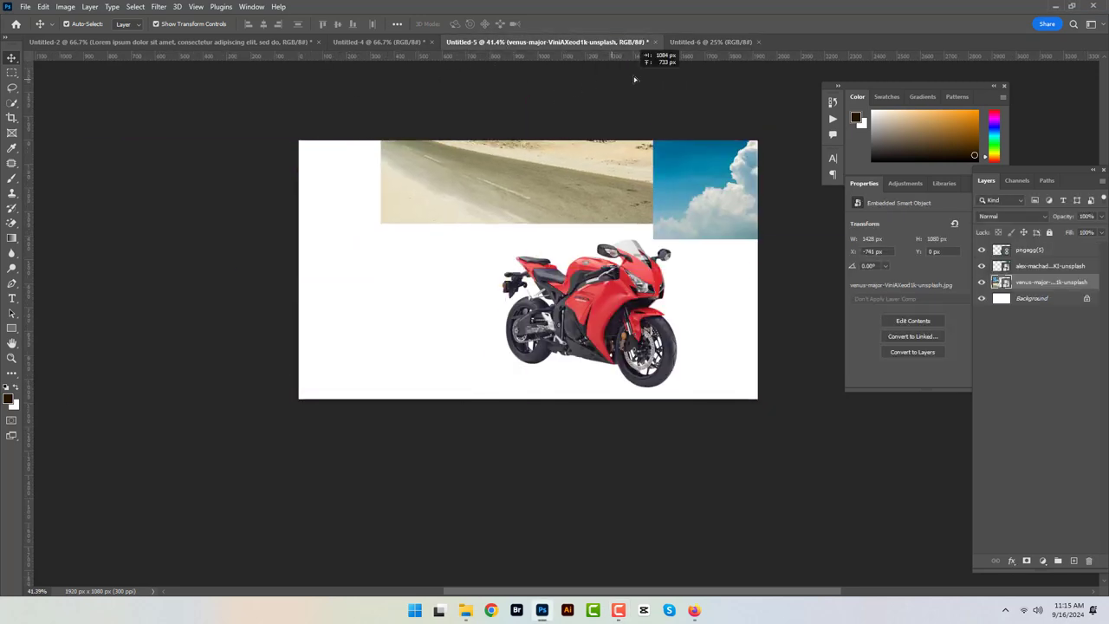
{"action": "left_click", "coordinate": [711, 42]}
{"action": "left_click_drag", "start_coordinate": [569, 320], "coordinate": [539, 307]}
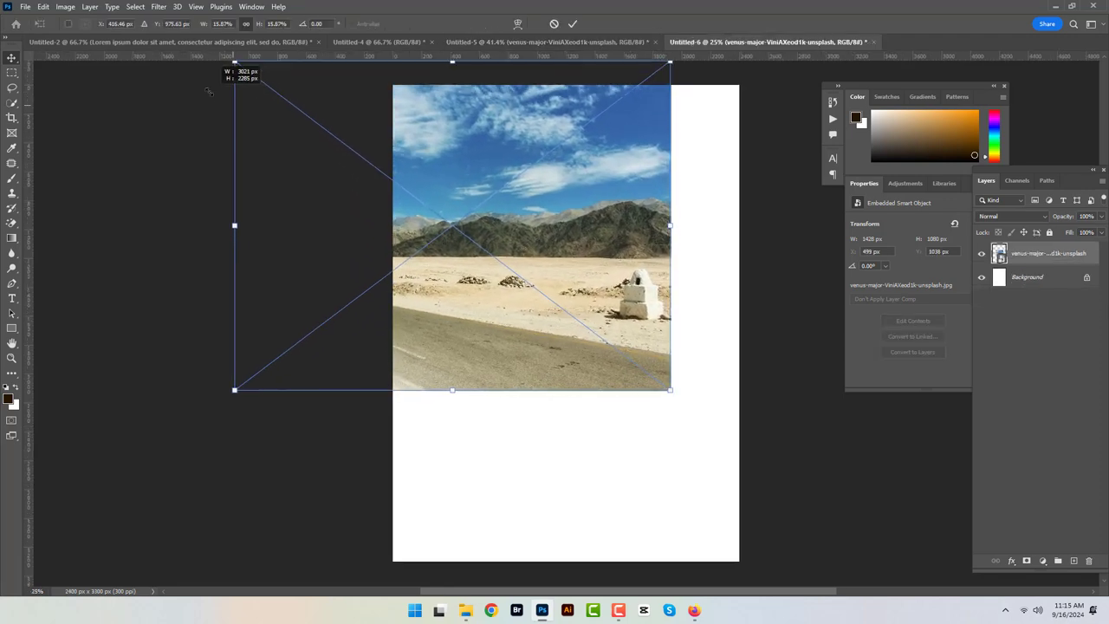
Step: Scale the desert photo up to fill the whole portrait canvas and commit
{"action": "left_click_drag", "start_coordinate": [465, 235], "coordinate": [235, 74]}
{"action": "mouse_move", "coordinate": [463, 200]}
{"action": "left_mouse_down"}
{"action": "mouse_move", "coordinate": [574, 293]}
{"action": "mouse_move", "coordinate": [470, 168]}
{"action": "mouse_move", "coordinate": [512, 231]}
{"action": "left_mouse_up"}
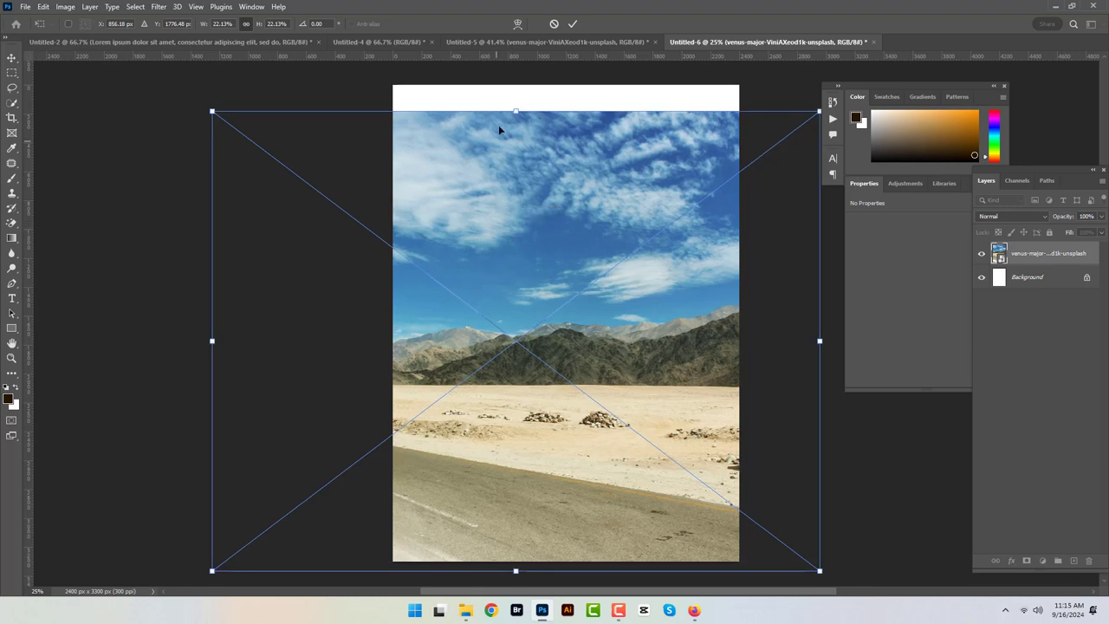
{"action": "left_click_drag", "start_coordinate": [517, 104], "coordinate": [530, 76]}
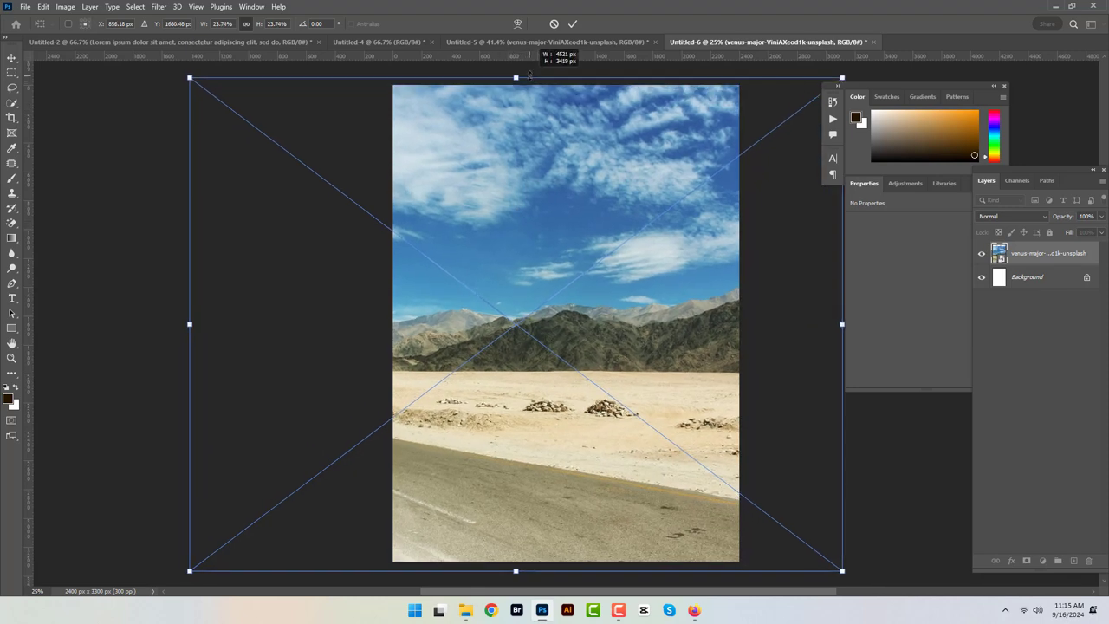
{"action": "left_click", "coordinate": [572, 24]}
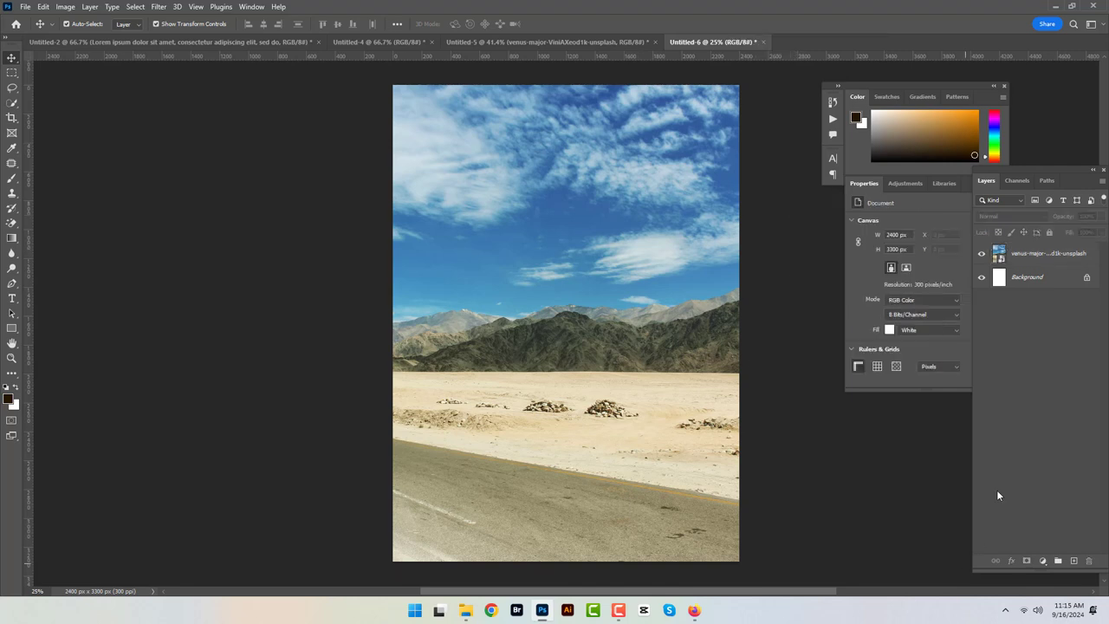
Step: Add a Brightness/Contrast adjustment to the desert photo: brightness -52, contrast 43
{"action": "left_click", "coordinate": [1044, 254]}
{"action": "left_click", "coordinate": [1042, 560]}
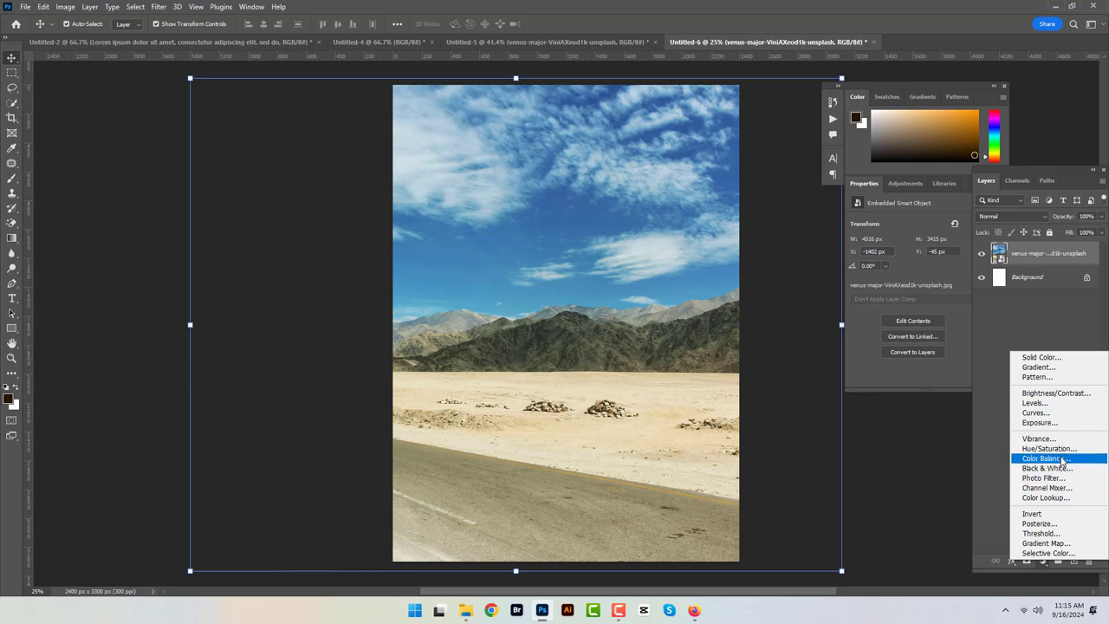
{"action": "left_click", "coordinate": [1052, 392]}
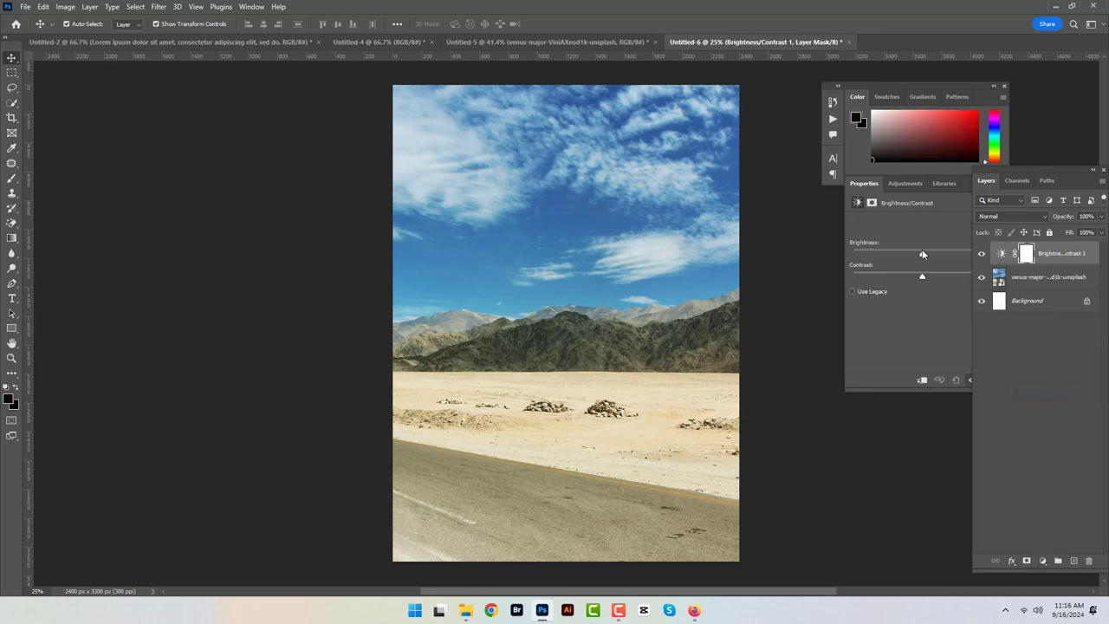
{"action": "left_click_drag", "start_coordinate": [922, 251], "coordinate": [901, 253]}
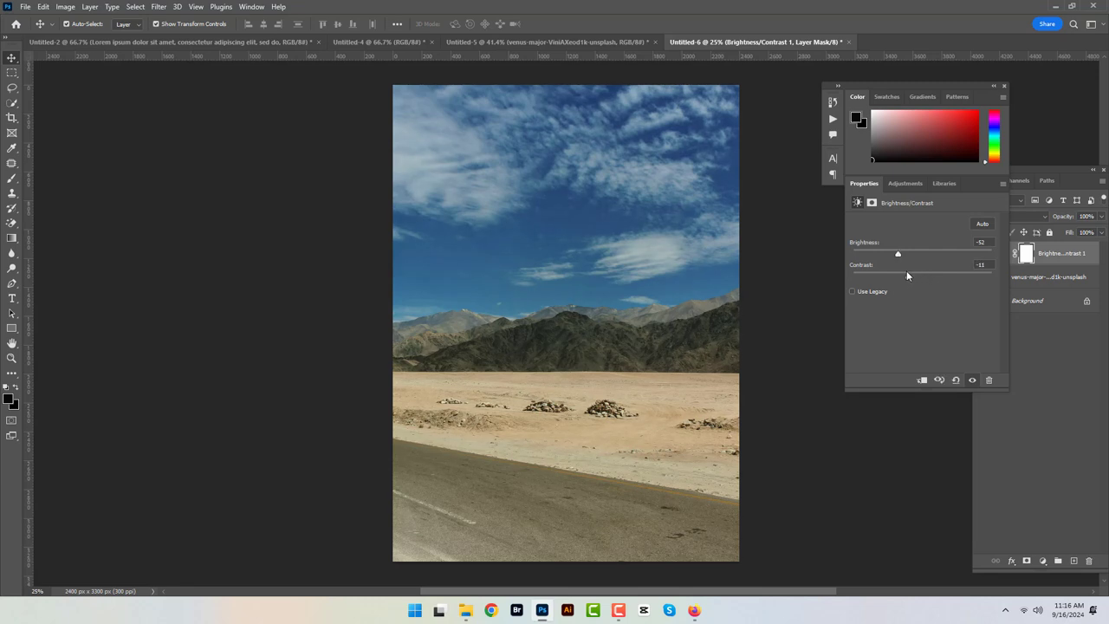
{"action": "left_click_drag", "start_coordinate": [911, 275], "coordinate": [972, 272]}
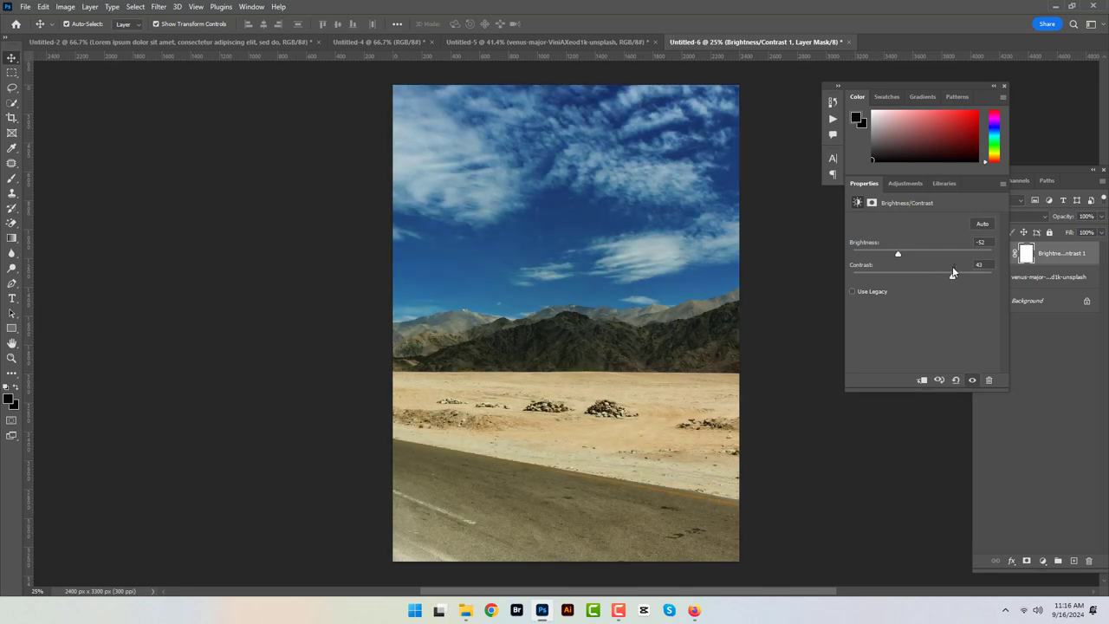
{"action": "left_click", "coordinate": [911, 424]}
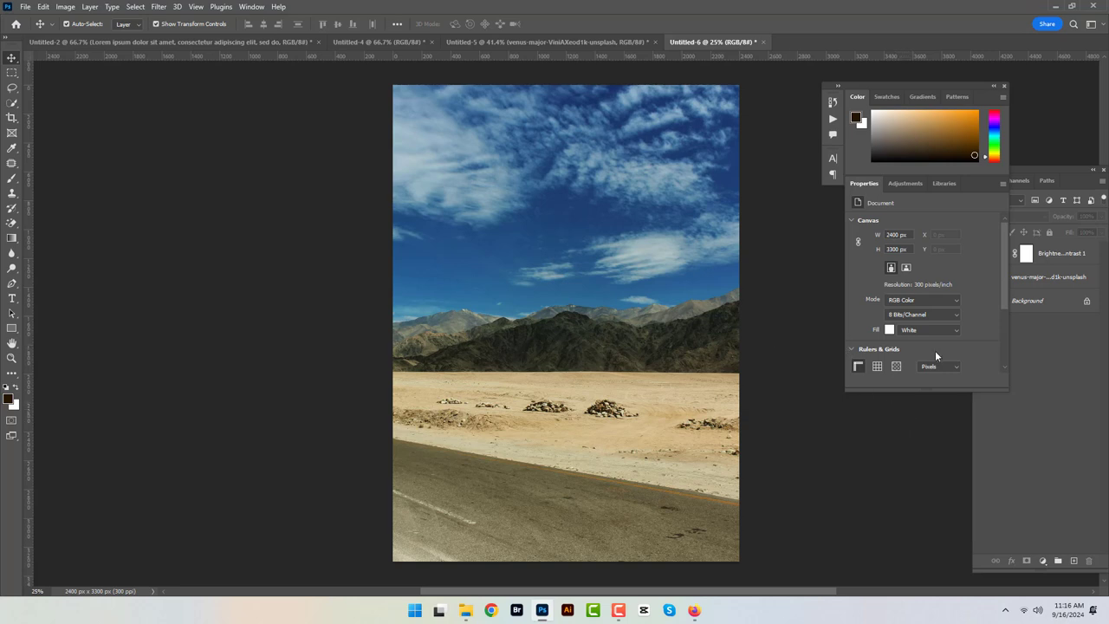
Step: Close Properties, add two empty layers (Layer 1 and Layer 2), and select Layer 1
{"action": "left_click_drag", "start_coordinate": [976, 187], "coordinate": [952, 368]}
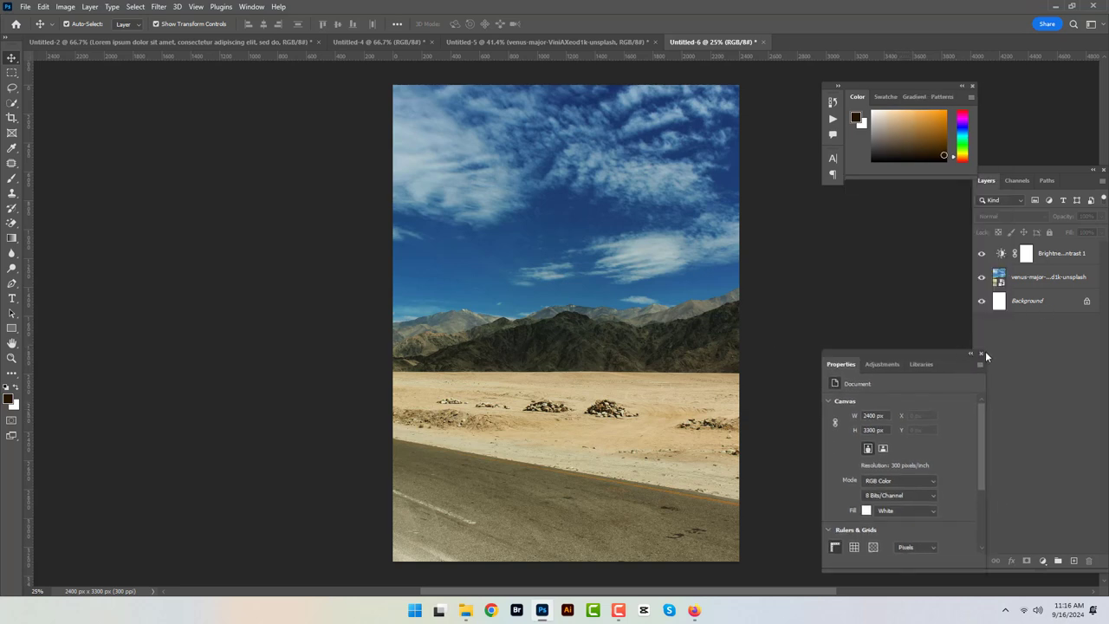
{"action": "left_click", "coordinate": [982, 353]}
{"action": "left_click", "coordinate": [1075, 561]}
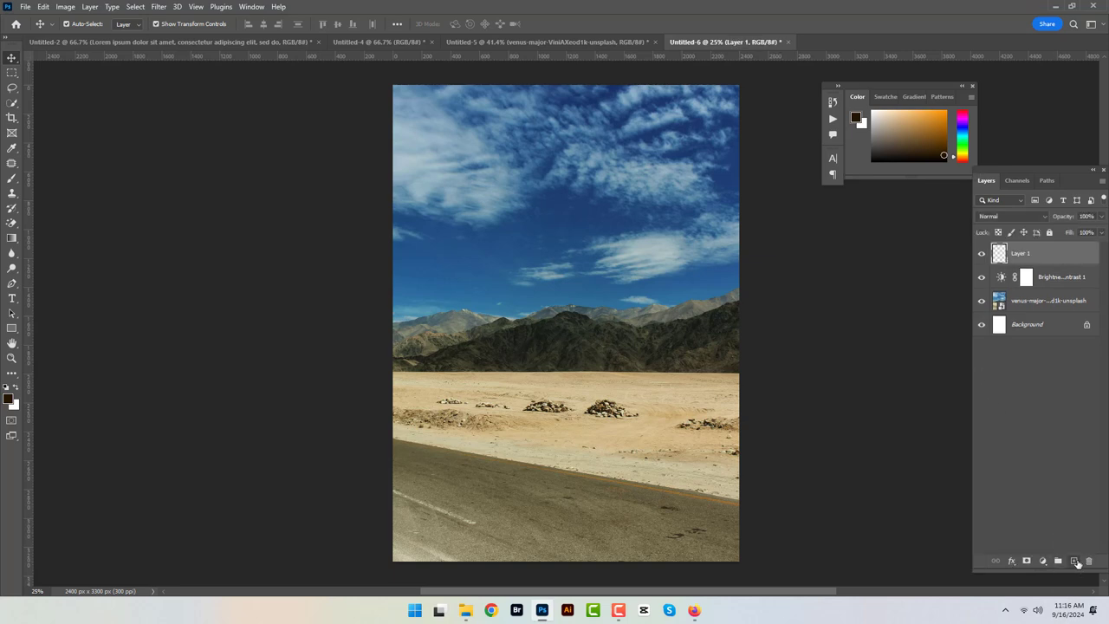
{"action": "left_click", "coordinate": [1075, 561]}
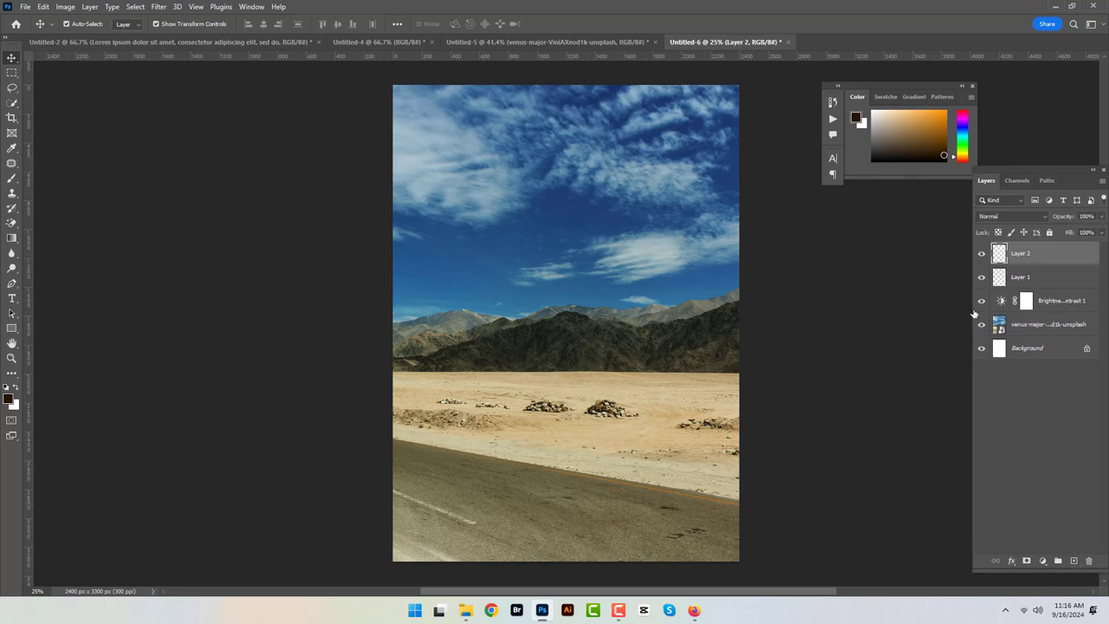
{"action": "left_click", "coordinate": [1015, 277]}
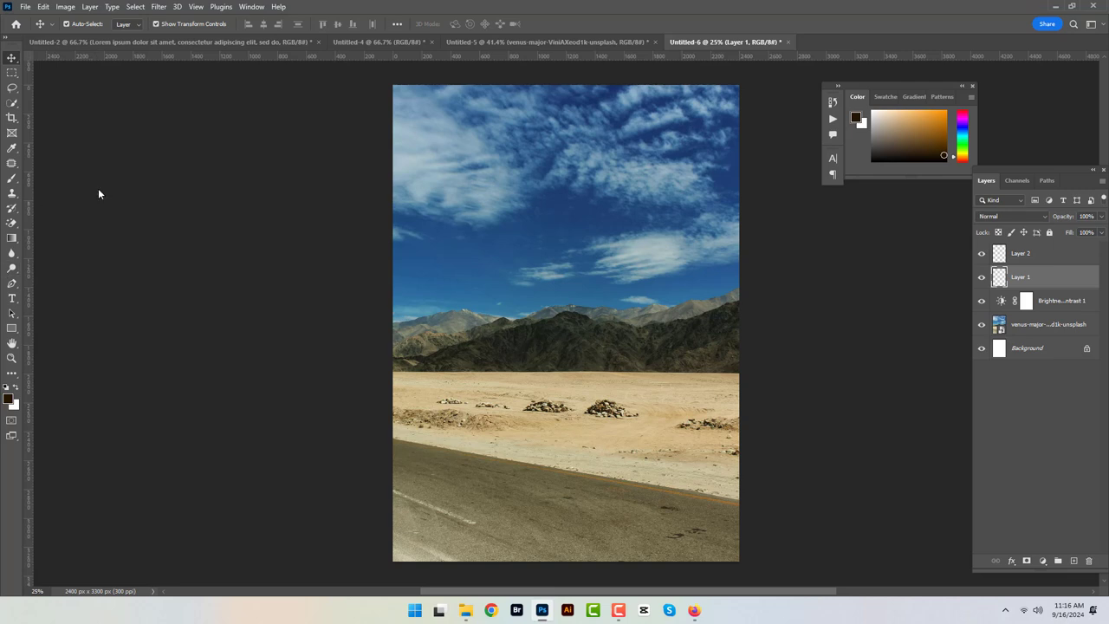
Step: Select the whole canvas and fill Layer 1 with near-black 040404
{"action": "left_click", "coordinate": [11, 74]}
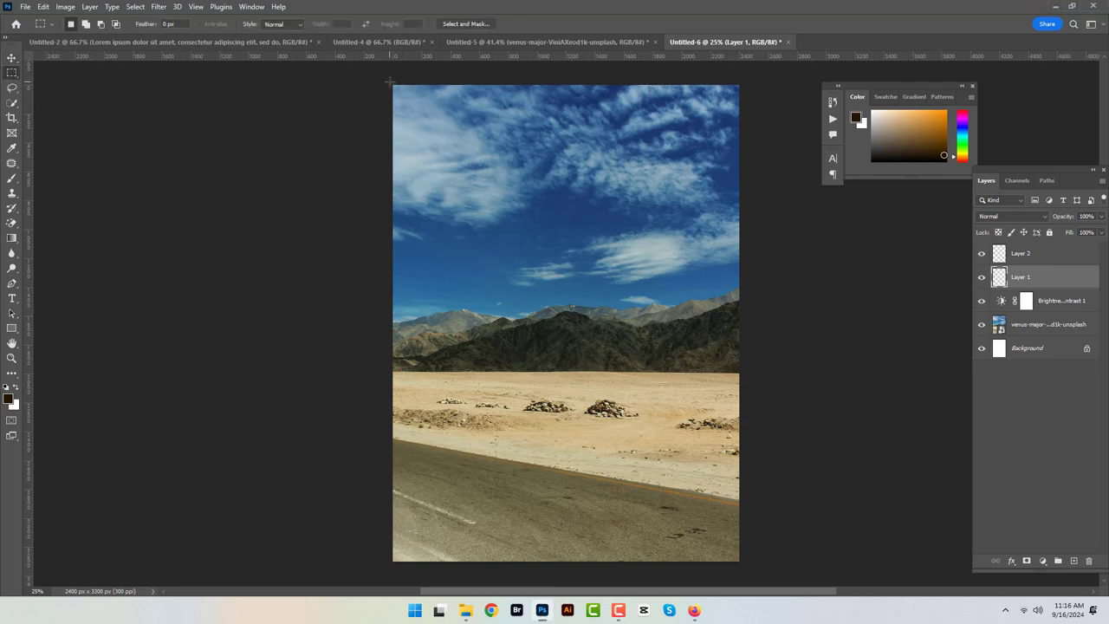
{"action": "left_click_drag", "start_coordinate": [389, 80], "coordinate": [751, 567]}
{"action": "key", "text": "alt+BackSpace"}
{"action": "left_click", "coordinate": [8, 398]}
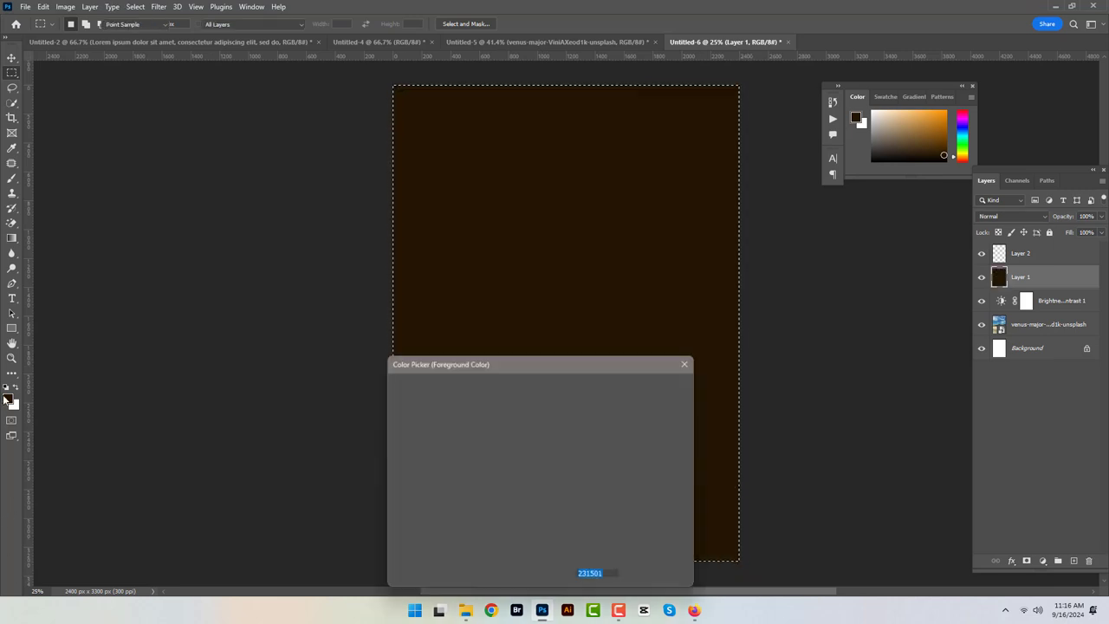
{"action": "left_click", "coordinate": [396, 535]}
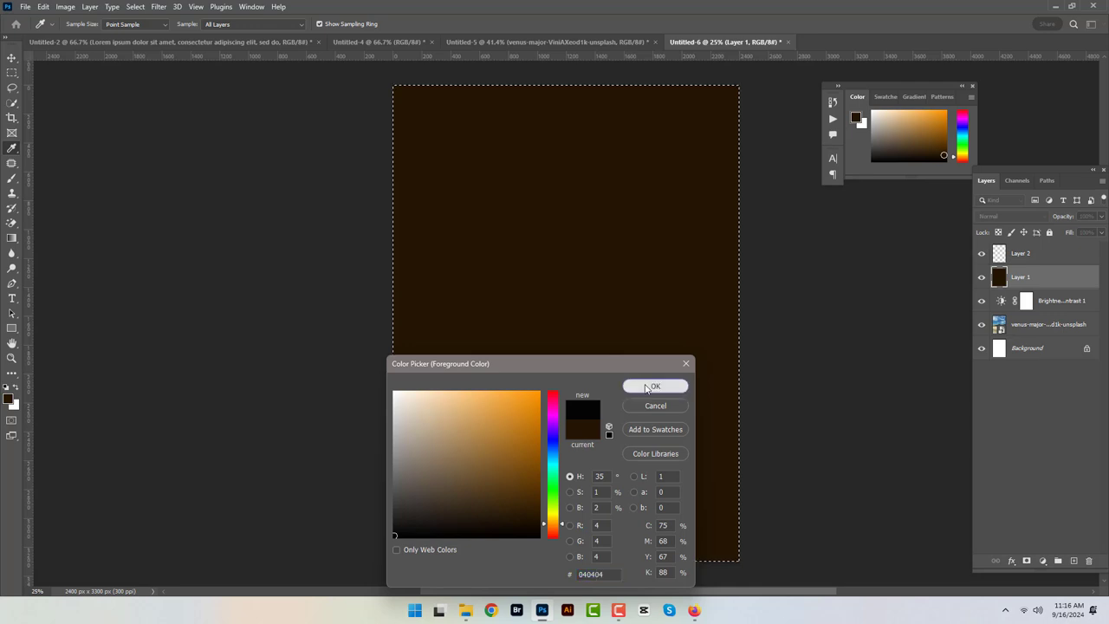
{"action": "left_click", "coordinate": [654, 386]}
{"action": "key", "text": "alt+BackSpace"}
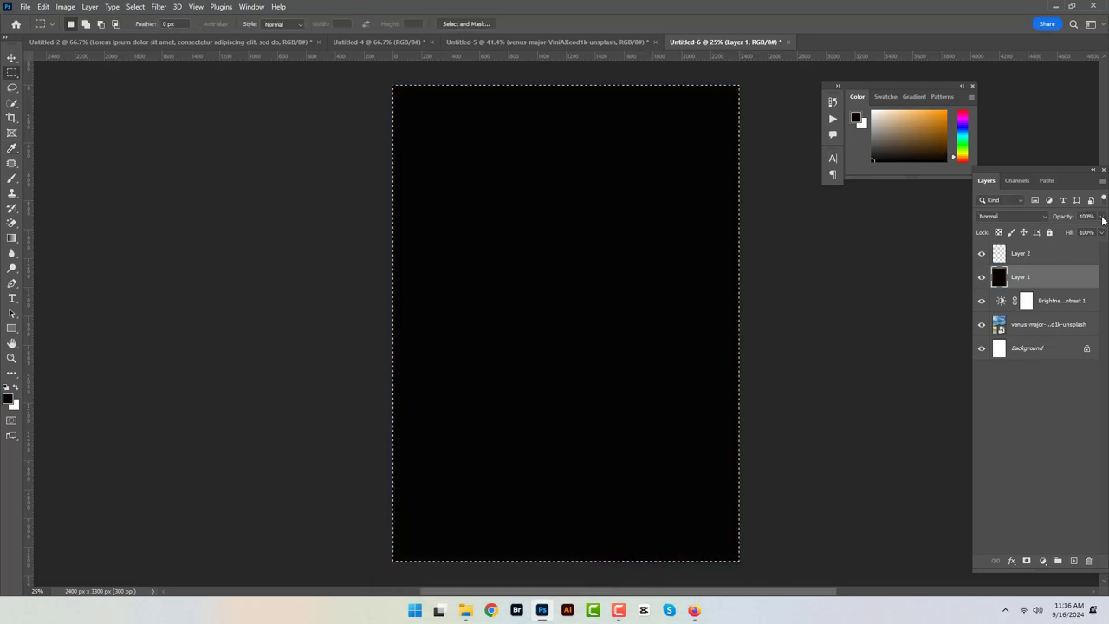
Step: Set the black layer's opacity to 77% and add an empty Layer 3 above
{"action": "left_click", "coordinate": [1100, 232]}
{"action": "left_click_drag", "start_coordinate": [1057, 227], "coordinate": [1089, 231]}
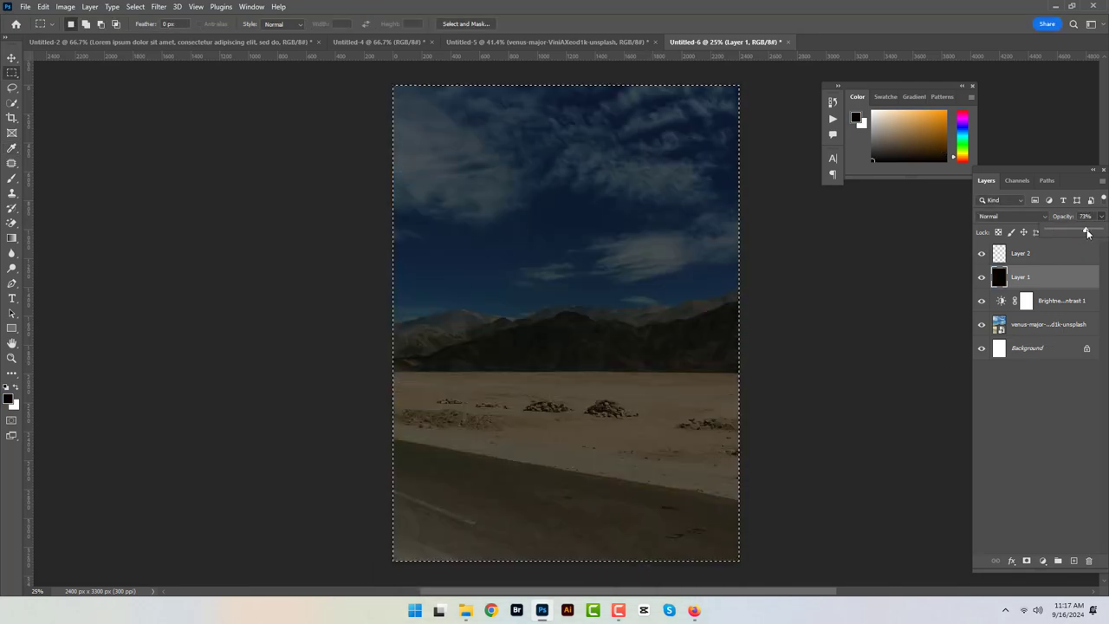
{"action": "left_click", "coordinate": [1074, 561]}
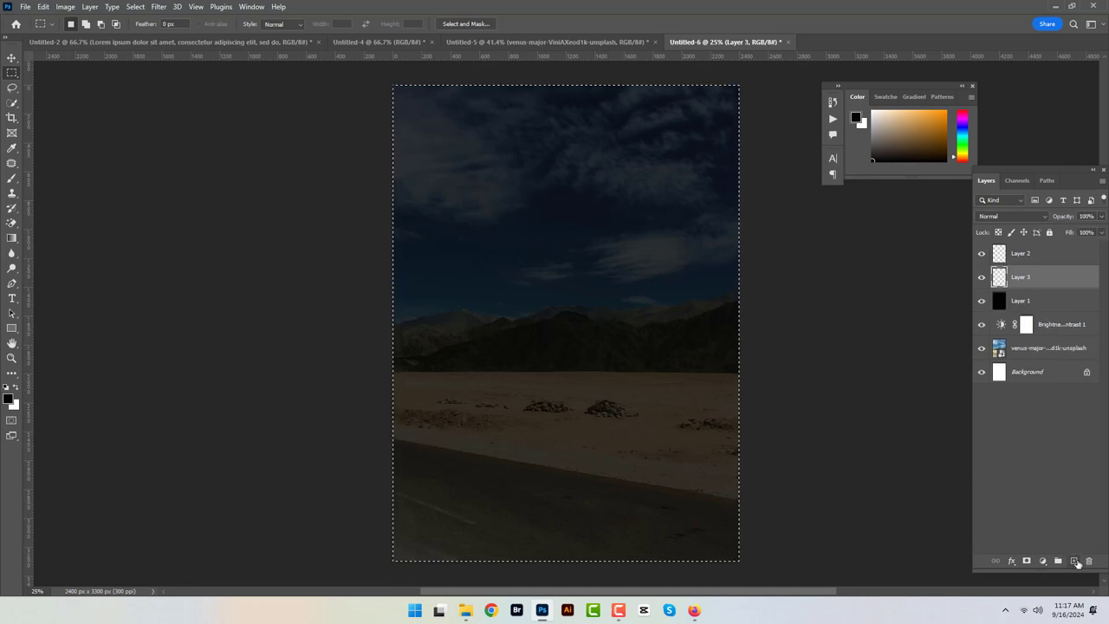
Step: Undo the mistaken mask and brush setup on Layer 3, removing that extra layer
{"action": "left_click", "coordinate": [1027, 561]}
{"action": "left_click", "coordinate": [11, 178]}
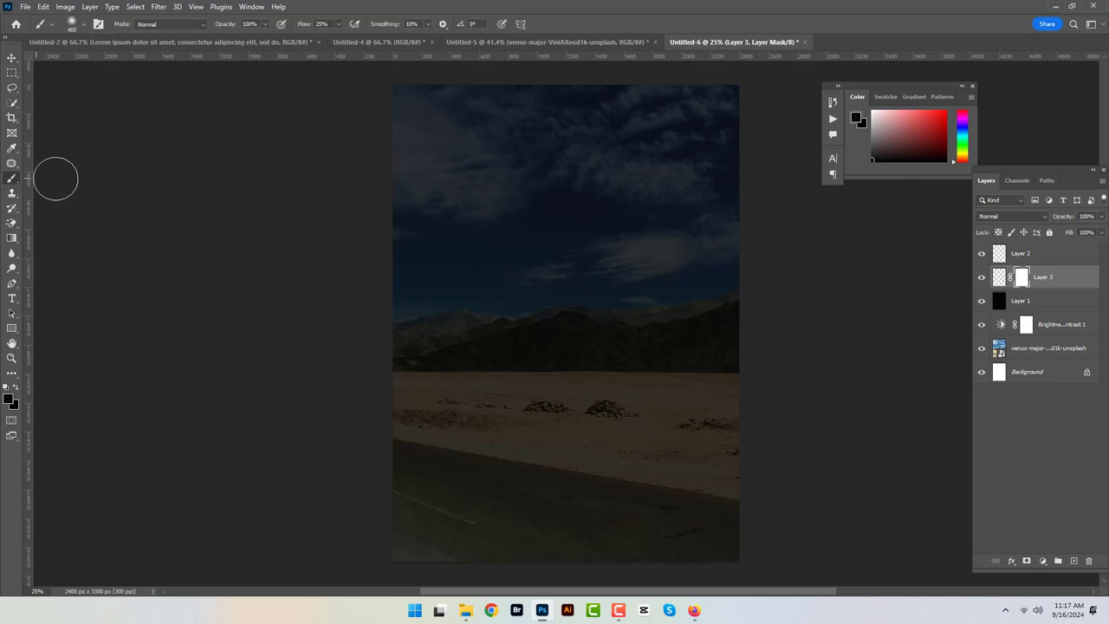
{"action": "key", "text": "bracketright"}
{"action": "key", "text": "bracketright"}
{"action": "key", "text": "bracketright"}
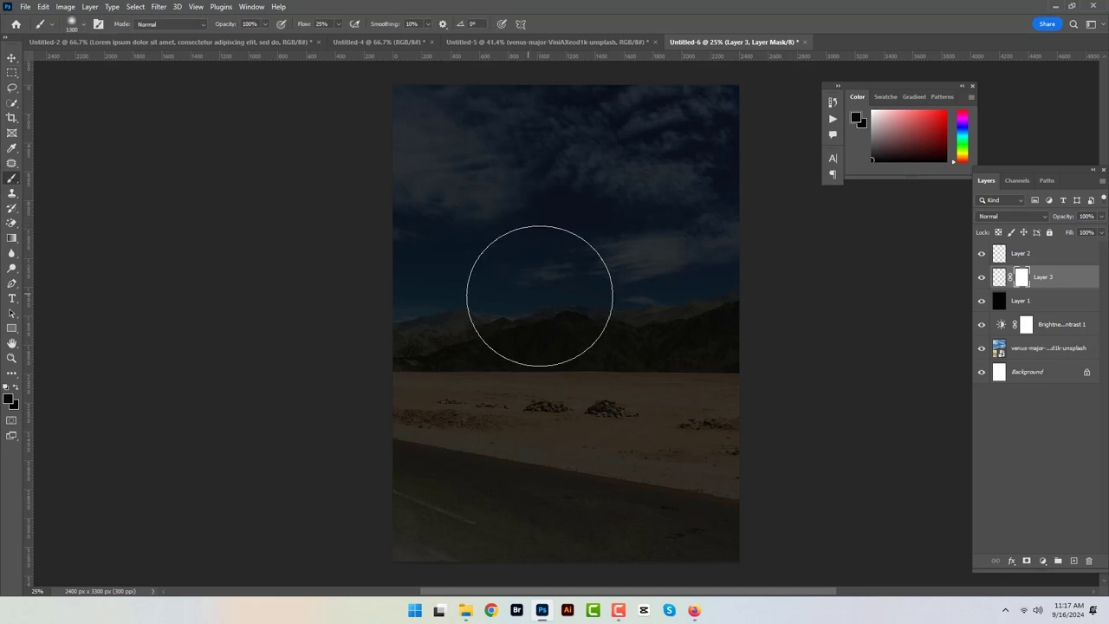
{"action": "key", "text": "bracketright"}
{"action": "key", "text": "bracketright"}
{"action": "key", "text": "bracketright"}
{"action": "key", "text": "v"}
{"action": "key", "text": "Delete"}
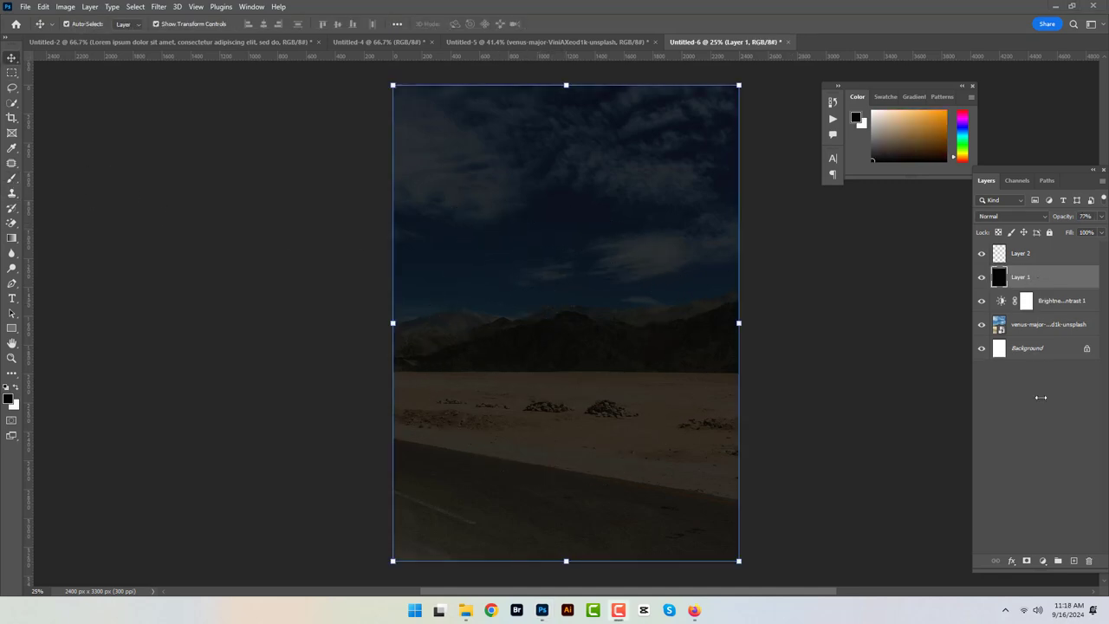
Step: Mask the black Layer 1 and brush away its centre to reveal the desert
{"action": "left_click", "coordinate": [1026, 561]}
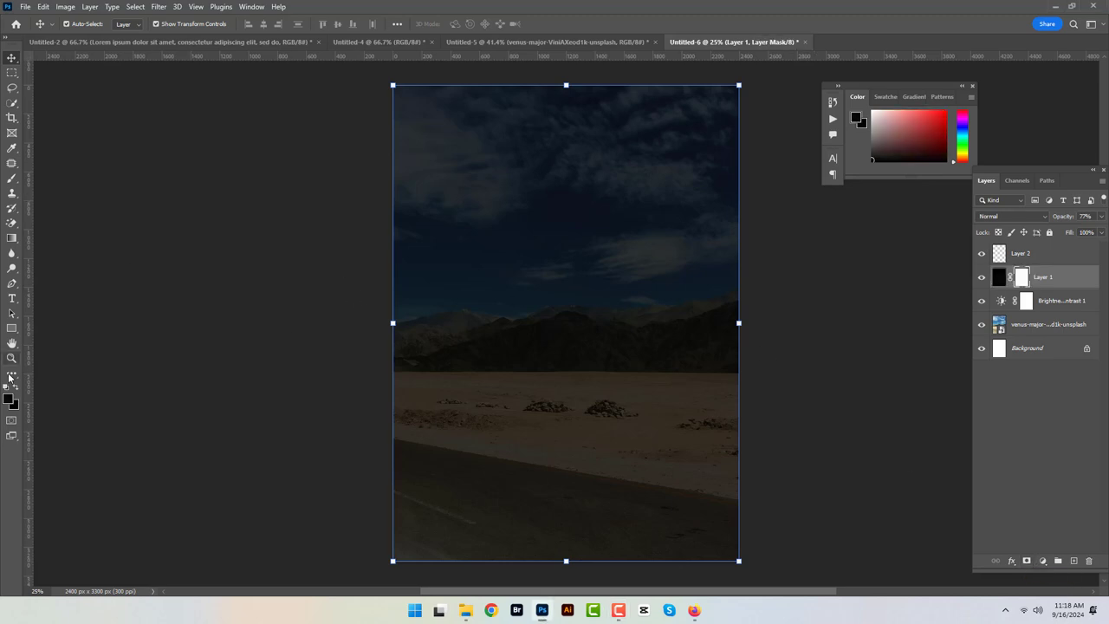
{"action": "left_click", "coordinate": [11, 177]}
{"action": "mouse_move", "coordinate": [569, 277]}
{"action": "left_mouse_down"}
{"action": "mouse_move", "coordinate": [563, 330]}
{"action": "mouse_move", "coordinate": [500, 327]}
{"action": "mouse_move", "coordinate": [584, 317]}
{"action": "mouse_move", "coordinate": [577, 235]}
{"action": "mouse_move", "coordinate": [573, 324]}
{"action": "mouse_move", "coordinate": [522, 323]}
{"action": "mouse_move", "coordinate": [577, 335]}
{"action": "mouse_move", "coordinate": [508, 359]}
{"action": "mouse_move", "coordinate": [592, 364]}
{"action": "left_mouse_up"}
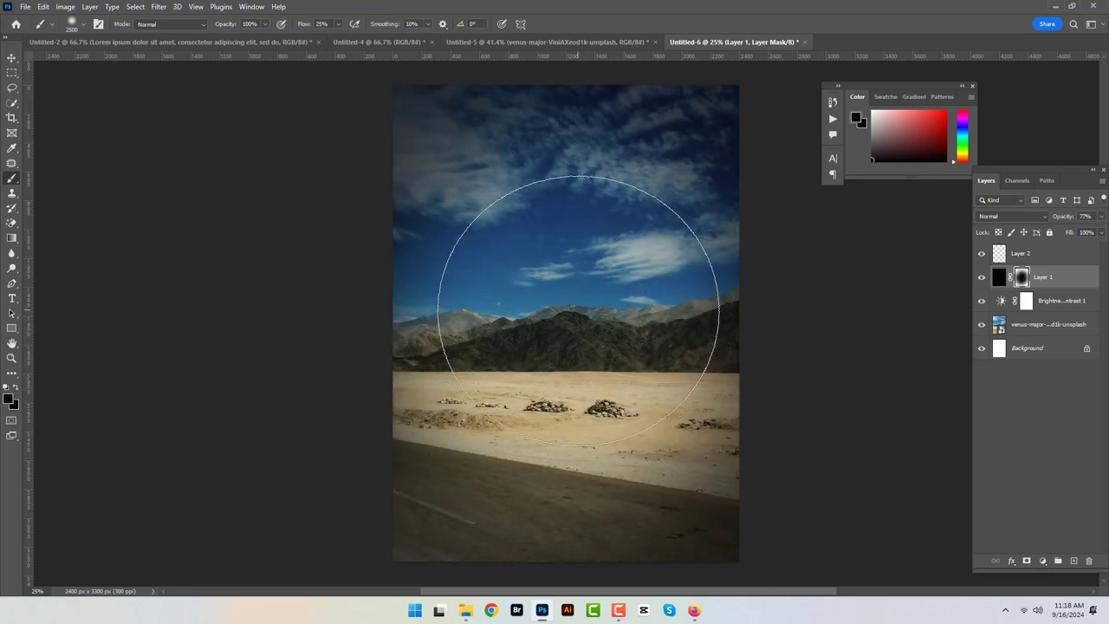
{"action": "key", "text": "bracketleft"}
{"action": "key", "text": "bracketleft"}
{"action": "key", "text": "bracketleft"}
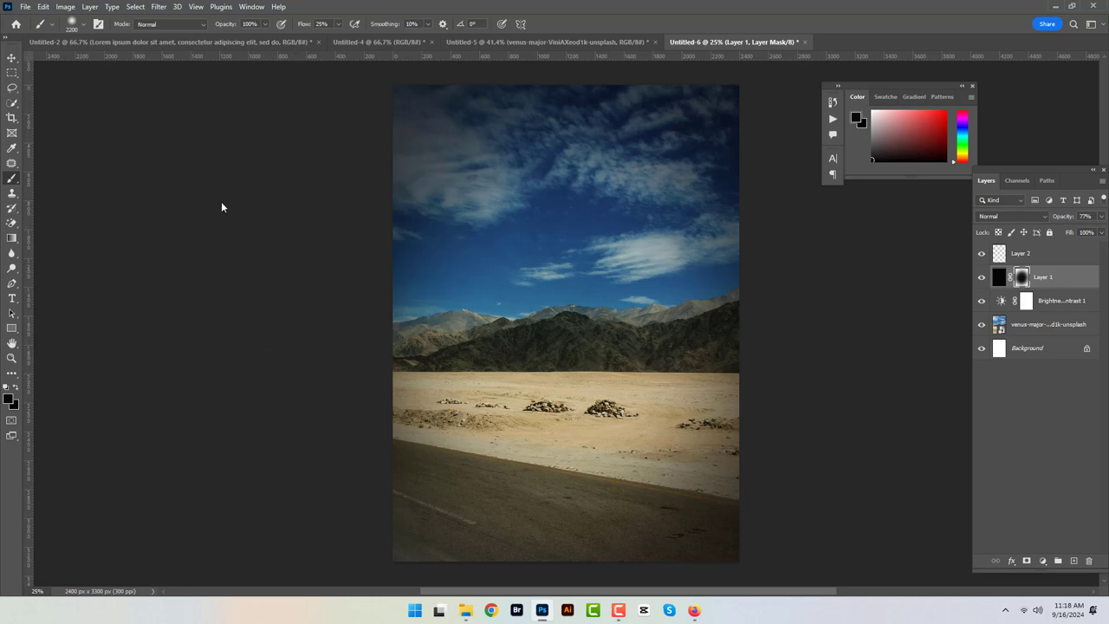
Step: Rasterize the cloud photo, bring it into the poster, and enlarge it across the canvas top
{"action": "left_click", "coordinate": [550, 40]}
{"action": "left_click", "coordinate": [697, 226]}
{"action": "left_click", "coordinate": [507, 225]}
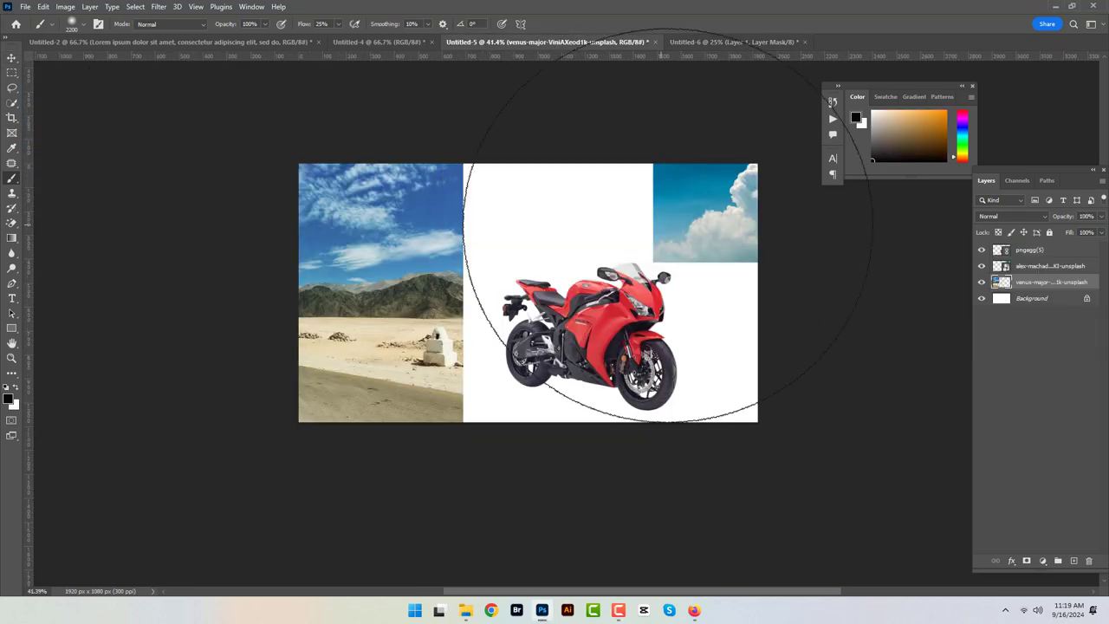
{"action": "left_click", "coordinate": [12, 58]}
{"action": "mouse_move", "coordinate": [700, 212]}
{"action": "left_mouse_down"}
{"action": "mouse_move", "coordinate": [679, 54]}
{"action": "mouse_move", "coordinate": [563, 250]}
{"action": "left_mouse_up"}
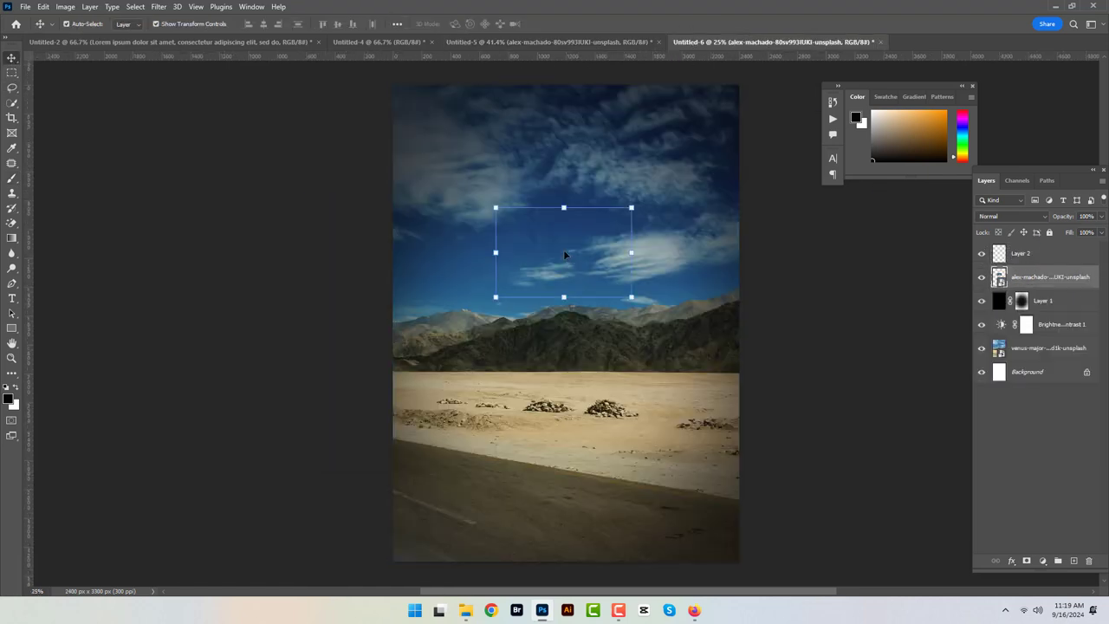
{"action": "left_click_drag", "start_coordinate": [498, 210], "coordinate": [367, 118]}
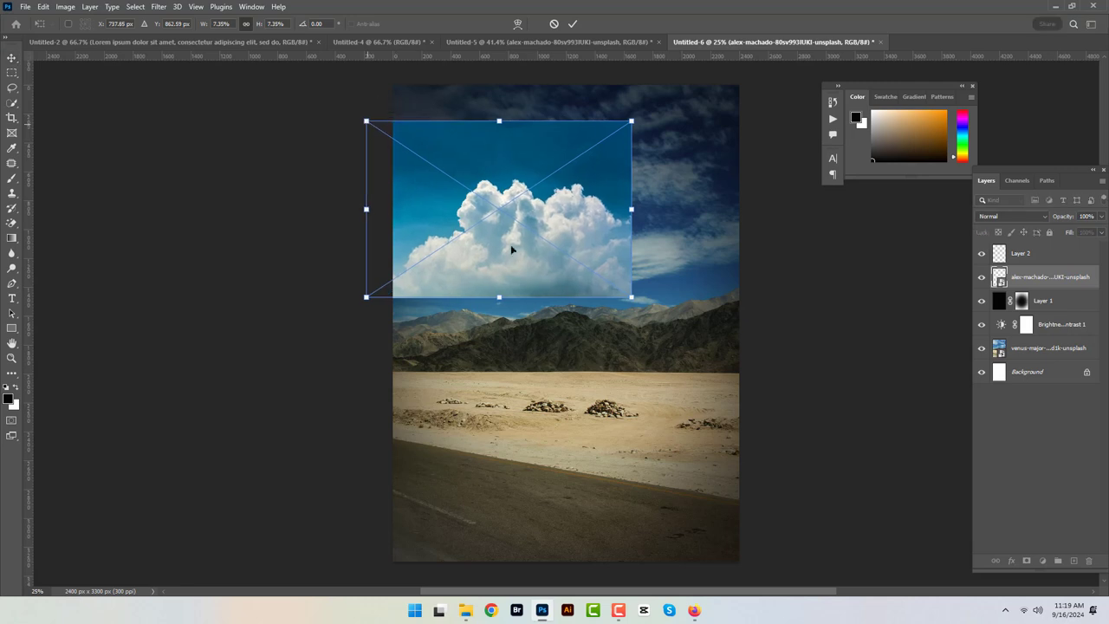
{"action": "left_click_drag", "start_coordinate": [512, 246], "coordinate": [578, 217]}
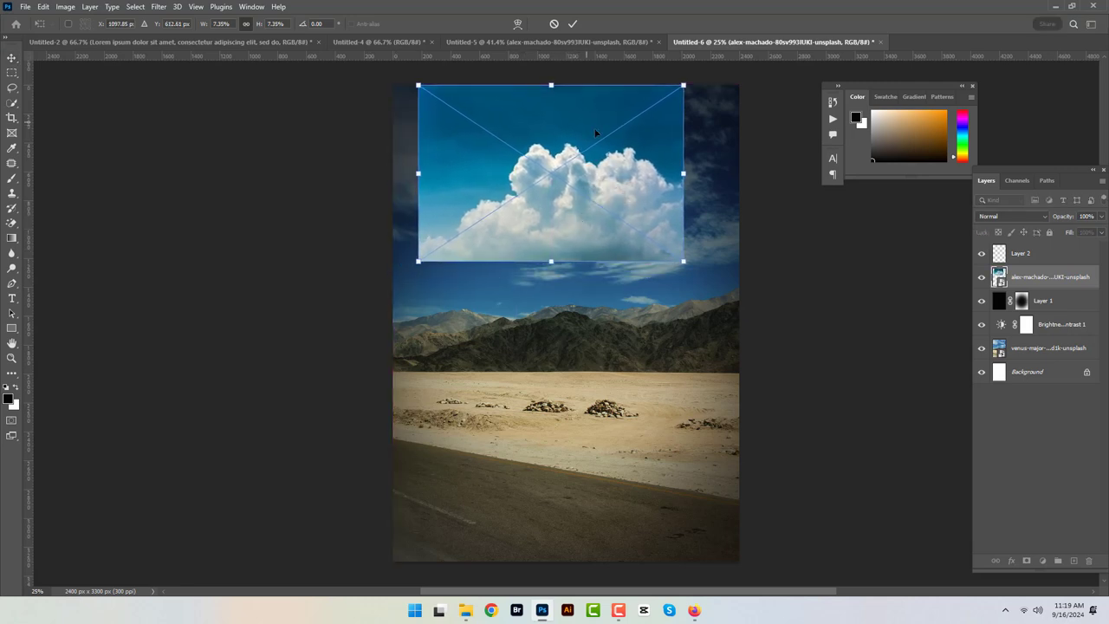
{"action": "left_click", "coordinate": [575, 25]}
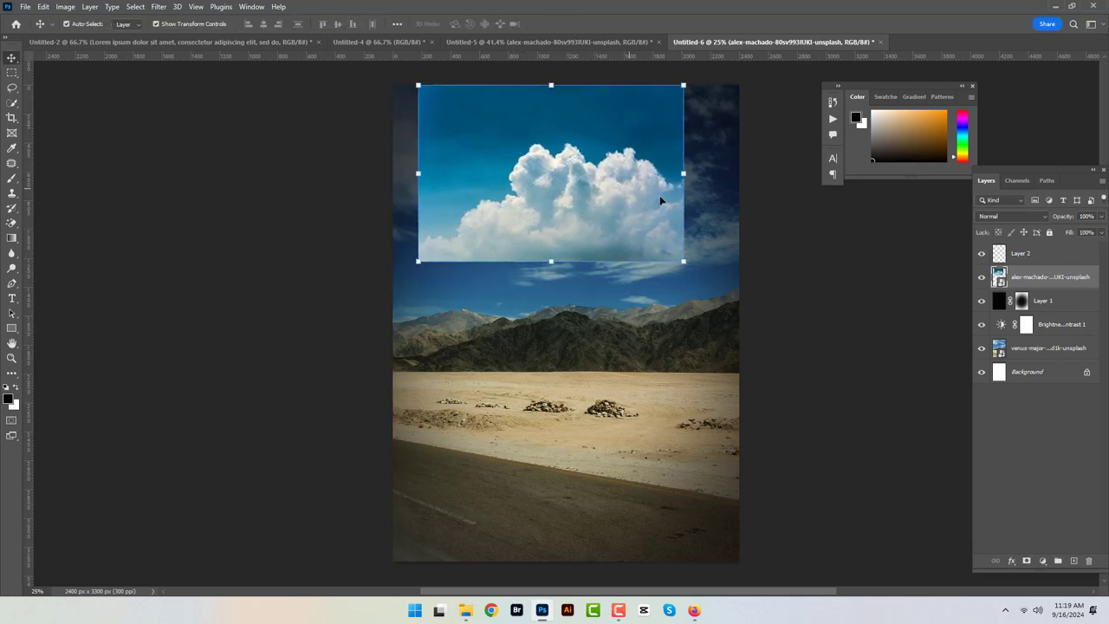
Step: Set the cloud layer's blend mode to Multiply and add a layer mask
{"action": "left_click", "coordinate": [1043, 217]}
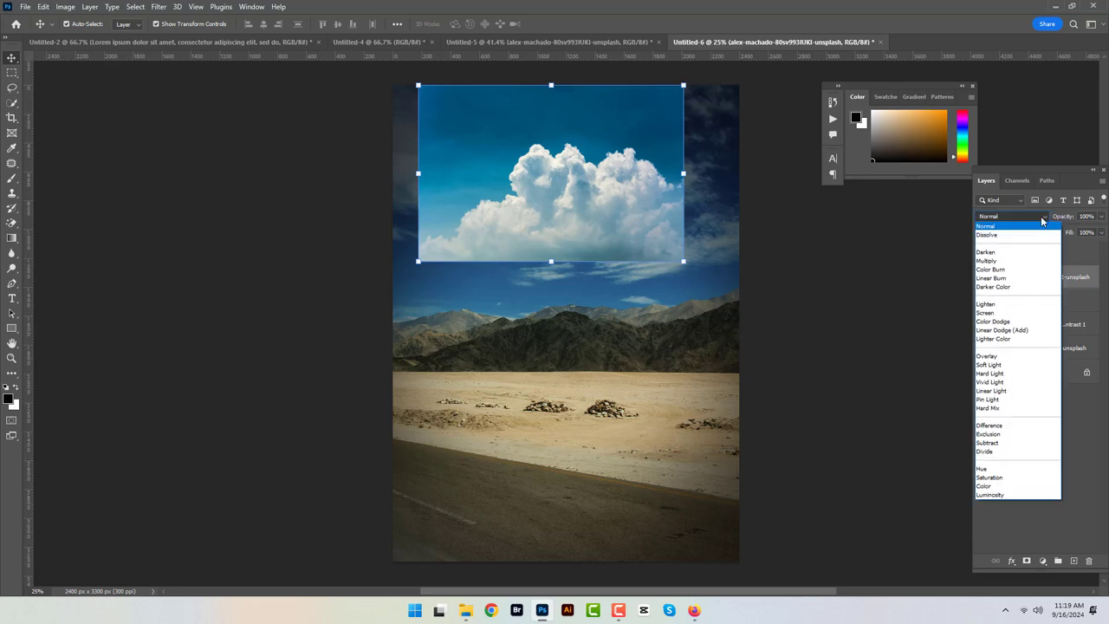
{"action": "left_click", "coordinate": [1015, 262]}
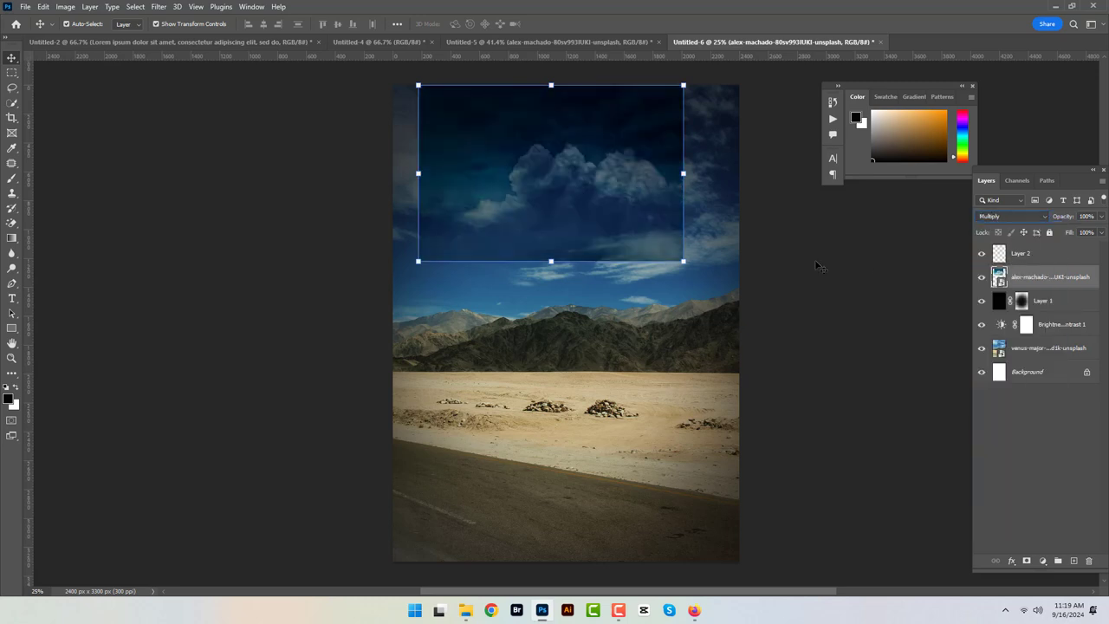
{"action": "left_click", "coordinate": [737, 275]}
{"action": "left_click", "coordinate": [647, 253]}
{"action": "left_click", "coordinate": [1027, 561]}
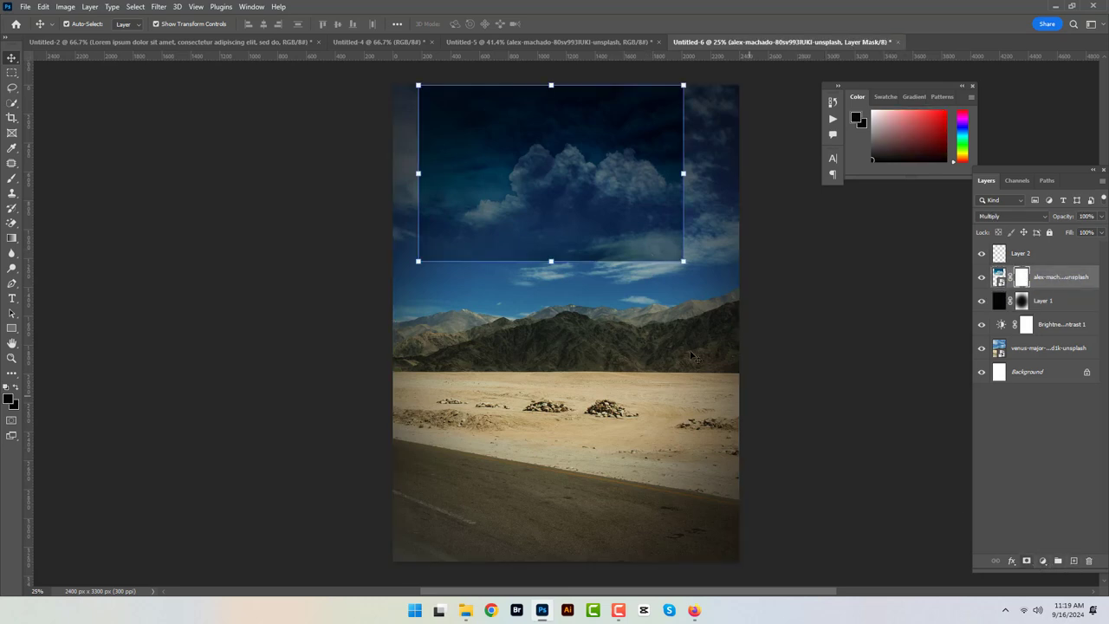
Step: Paint the cloud mask with a 700 px black brush, then mask and paint the desert layer
{"action": "left_click", "coordinate": [12, 178]}
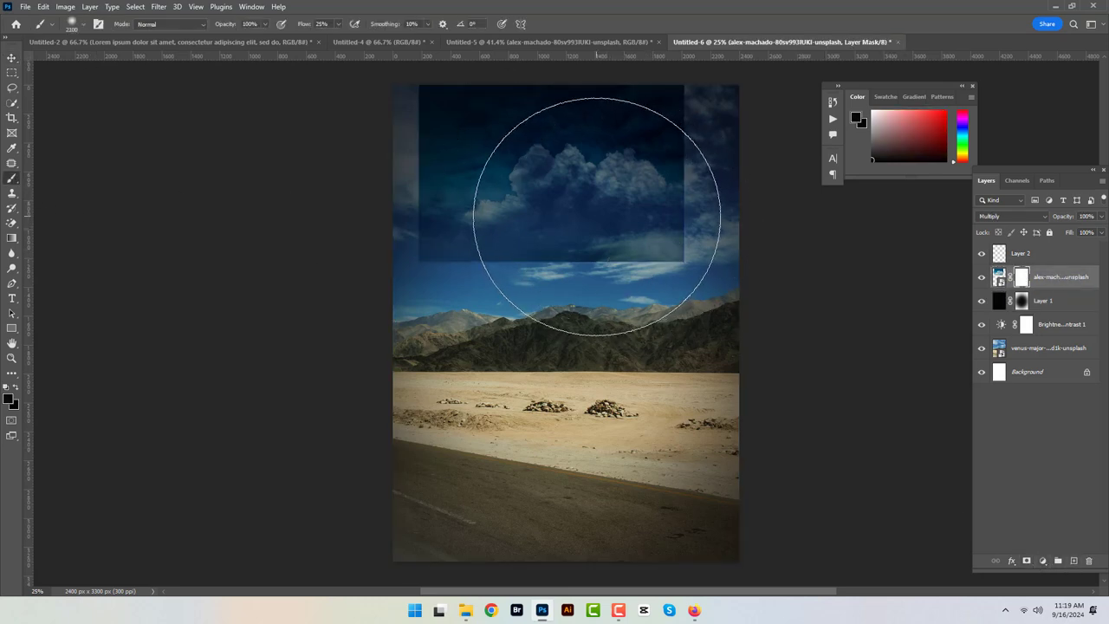
{"action": "key", "text": "bracketleft"}
{"action": "key", "text": "bracketleft"}
{"action": "key", "text": "bracketleft"}
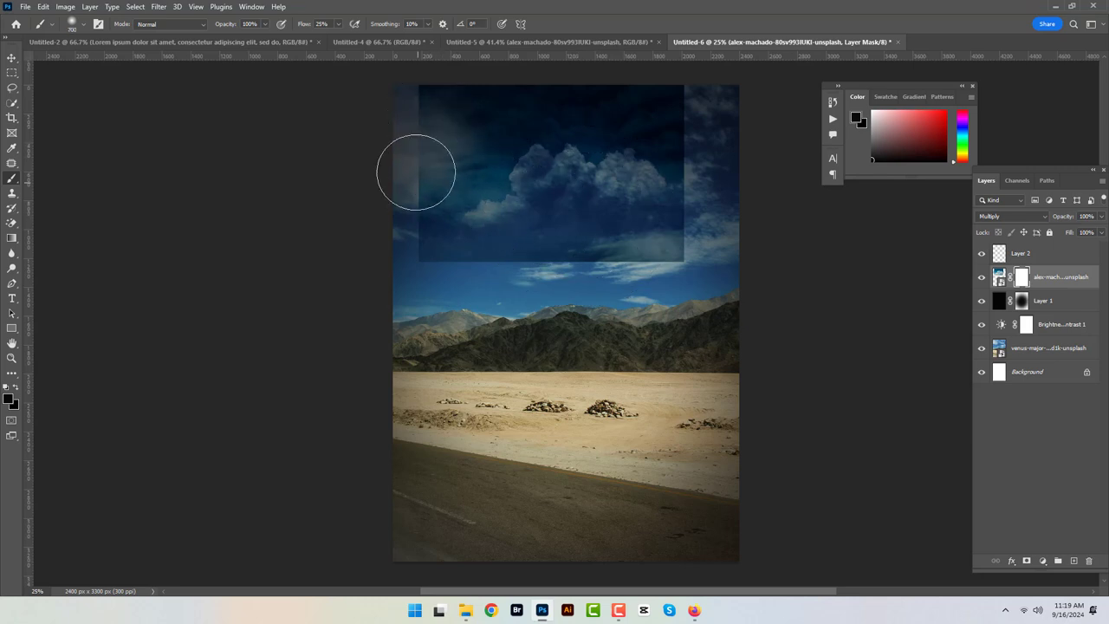
{"action": "mouse_move", "coordinate": [574, 104]}
{"action": "left_mouse_down"}
{"action": "mouse_move", "coordinate": [500, 280]}
{"action": "mouse_move", "coordinate": [458, 112]}
{"action": "mouse_move", "coordinate": [425, 240]}
{"action": "mouse_move", "coordinate": [716, 227]}
{"action": "left_mouse_up"}
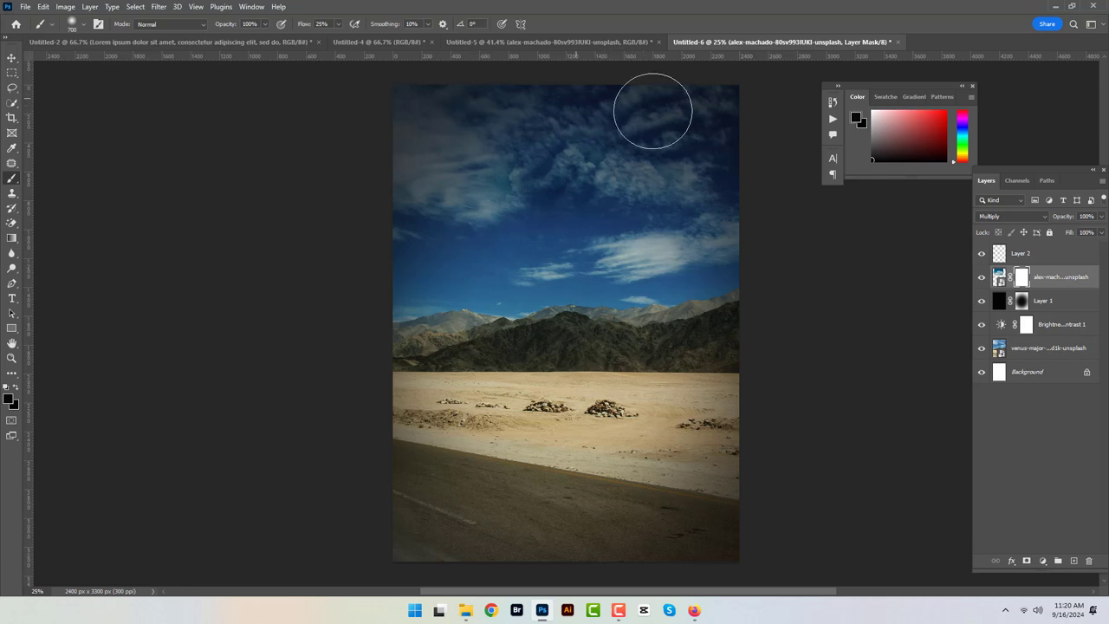
{"action": "left_click", "coordinate": [1051, 353]}
{"action": "left_click", "coordinate": [1027, 560]}
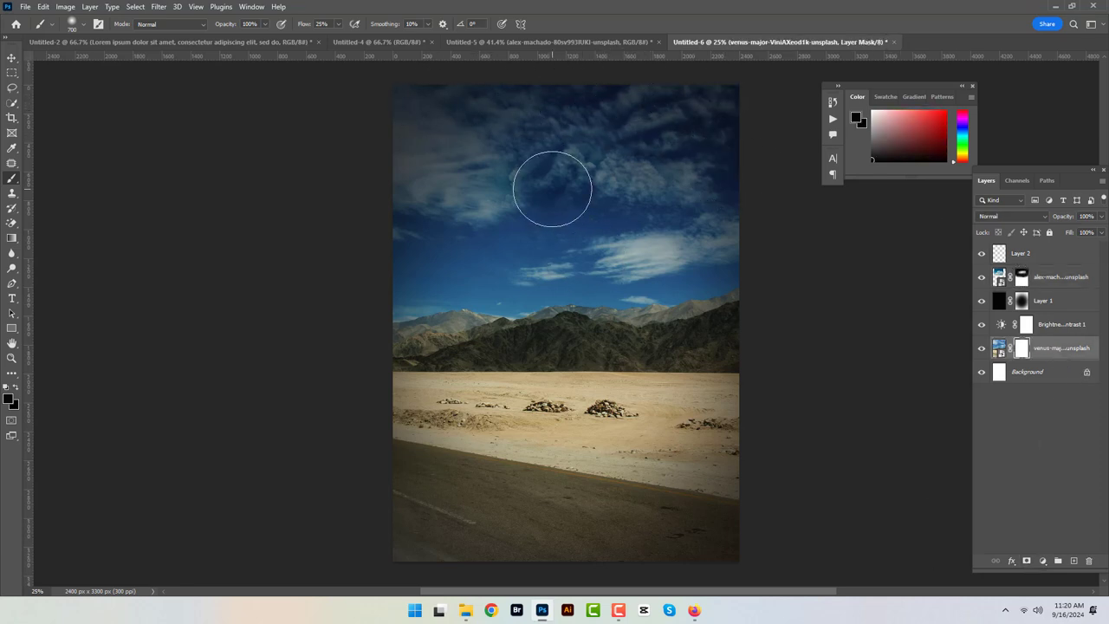
{"action": "mouse_move", "coordinate": [562, 165]}
{"action": "left_mouse_down"}
{"action": "mouse_move", "coordinate": [581, 186]}
{"action": "mouse_move", "coordinate": [502, 186]}
{"action": "mouse_move", "coordinate": [532, 144]}
{"action": "mouse_move", "coordinate": [609, 157]}
{"action": "mouse_move", "coordinate": [581, 185]}
{"action": "mouse_move", "coordinate": [609, 124]}
{"action": "mouse_move", "coordinate": [560, 203]}
{"action": "mouse_move", "coordinate": [741, 182]}
{"action": "mouse_move", "coordinate": [673, 248]}
{"action": "mouse_move", "coordinate": [641, 210]}
{"action": "mouse_move", "coordinate": [605, 201]}
{"action": "left_mouse_up"}
Step: Drag the red motorcycle layer from Untitled-5 into the poster
{"action": "left_click", "coordinate": [12, 58]}
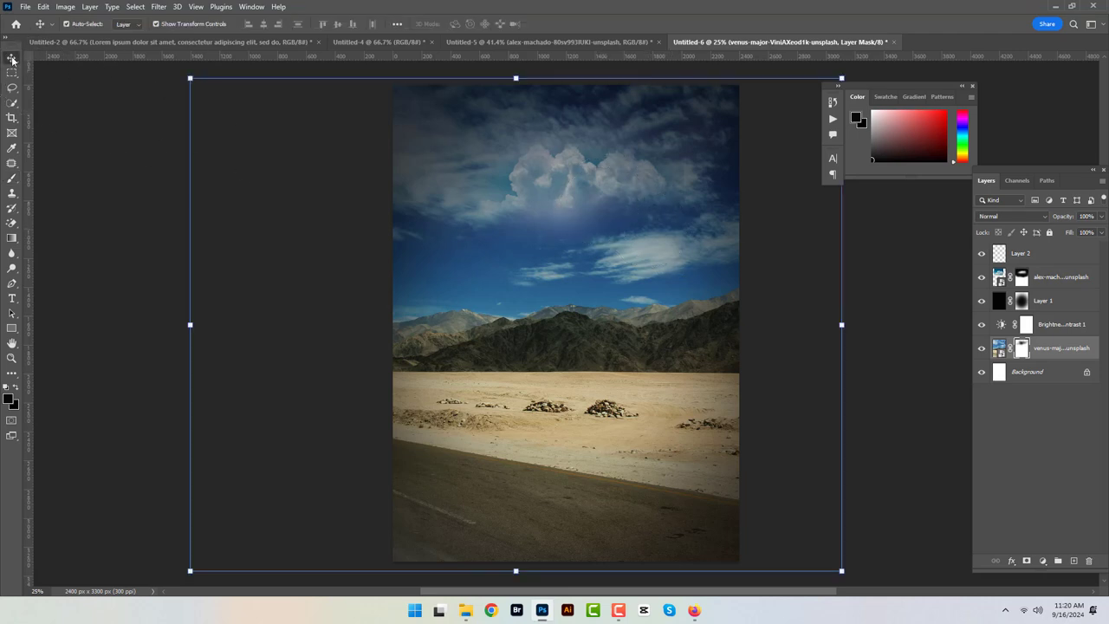
{"action": "left_click", "coordinate": [607, 42]}
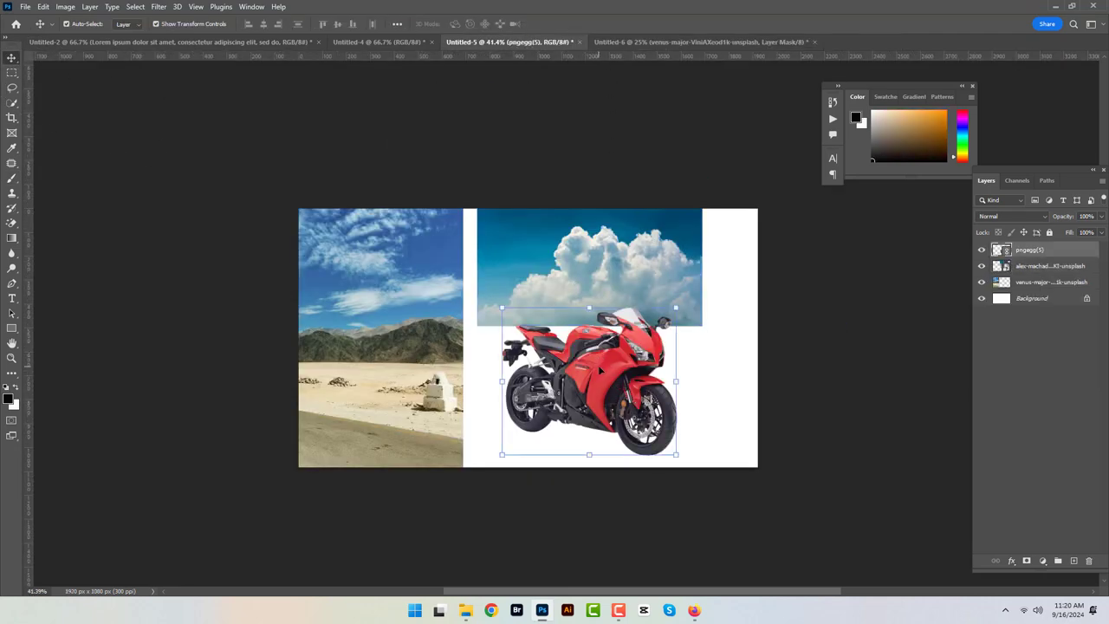
{"action": "left_click_drag", "start_coordinate": [598, 365], "coordinate": [625, 43]}
{"action": "left_click_drag", "start_coordinate": [563, 364], "coordinate": [563, 364]}
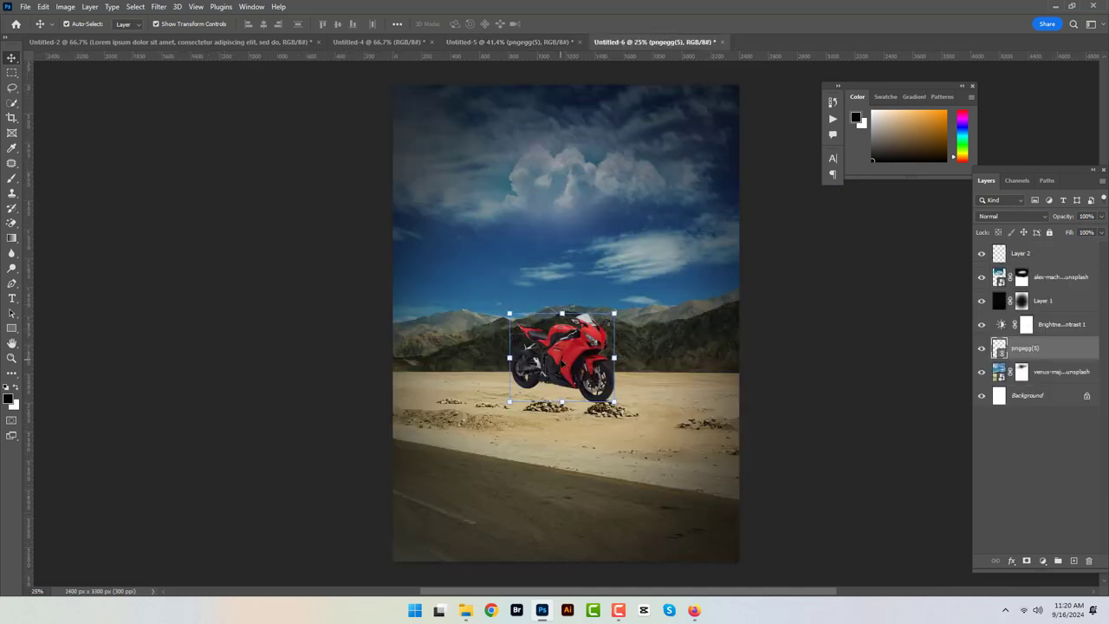
Step: Enlarge the motorcycle and position it on the road in the lower half, then commit
{"action": "left_click_drag", "start_coordinate": [614, 312], "coordinate": [726, 217]}
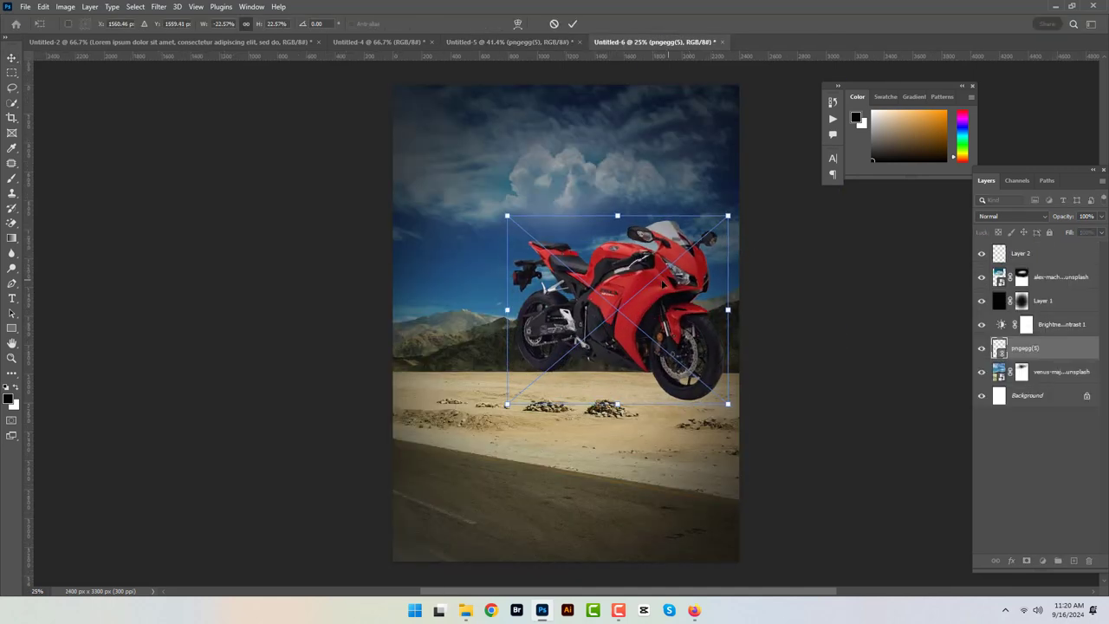
{"action": "mouse_move", "coordinate": [621, 310]}
{"action": "left_mouse_down"}
{"action": "mouse_move", "coordinate": [567, 368]}
{"action": "mouse_move", "coordinate": [565, 404]}
{"action": "left_mouse_up"}
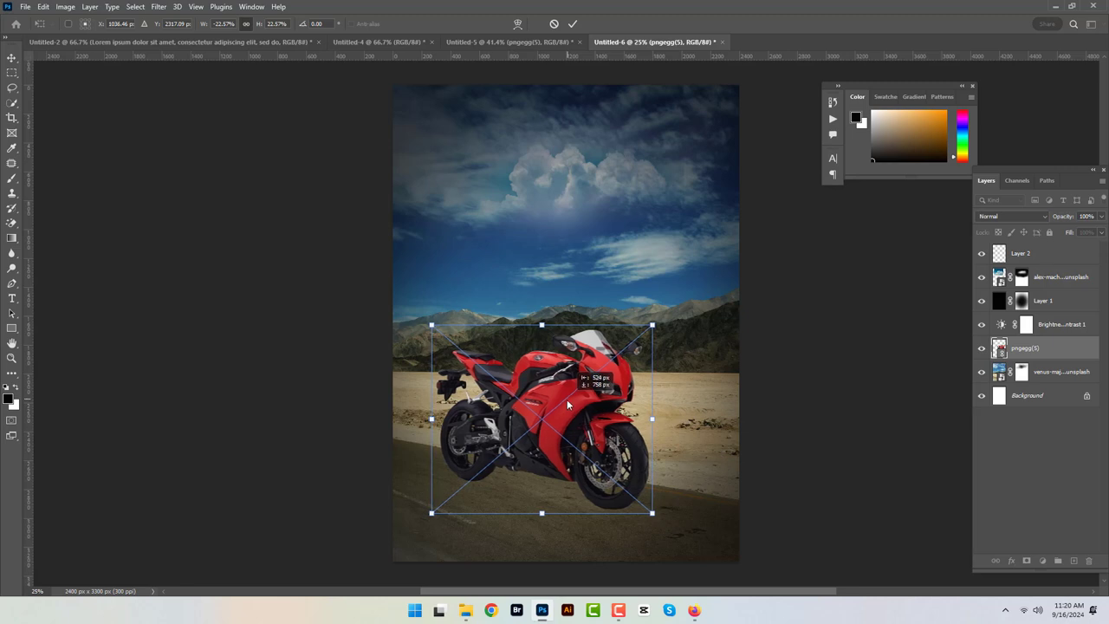
{"action": "left_click_drag", "start_coordinate": [650, 334], "coordinate": [675, 336]}
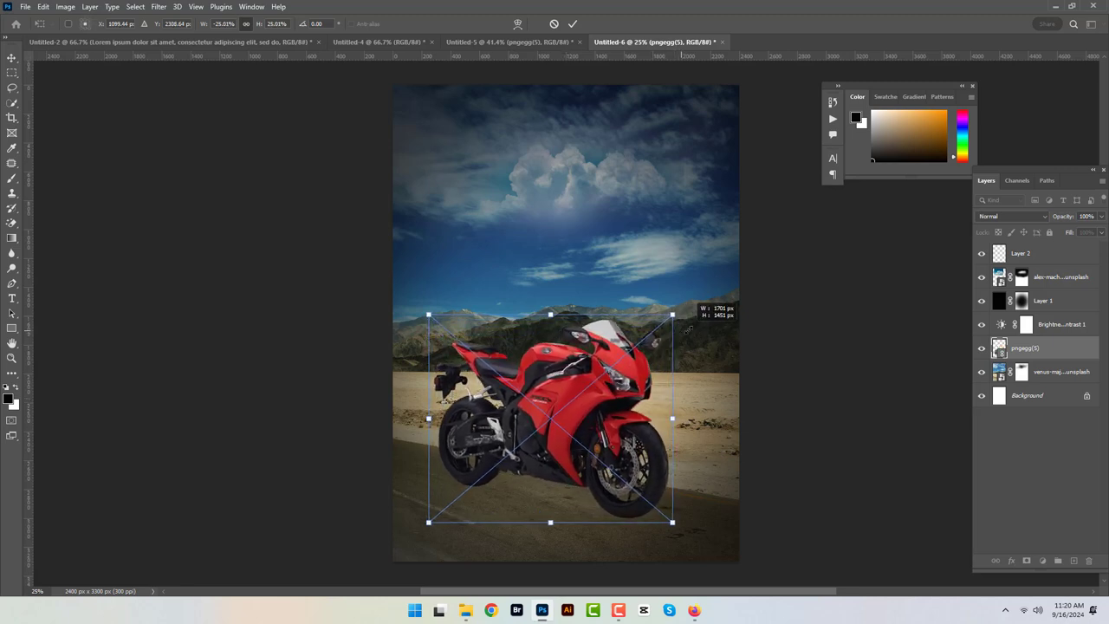
{"action": "left_click_drag", "start_coordinate": [675, 336], "coordinate": [691, 328]}
{"action": "left_click_drag", "start_coordinate": [574, 360], "coordinate": [579, 374]}
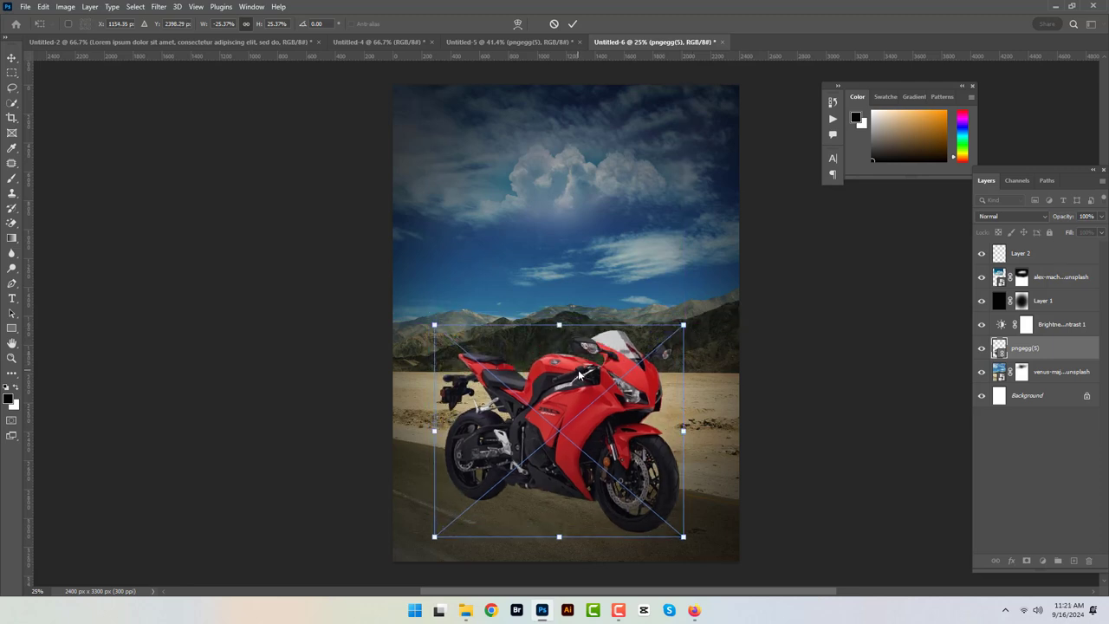
{"action": "left_click", "coordinate": [573, 24]}
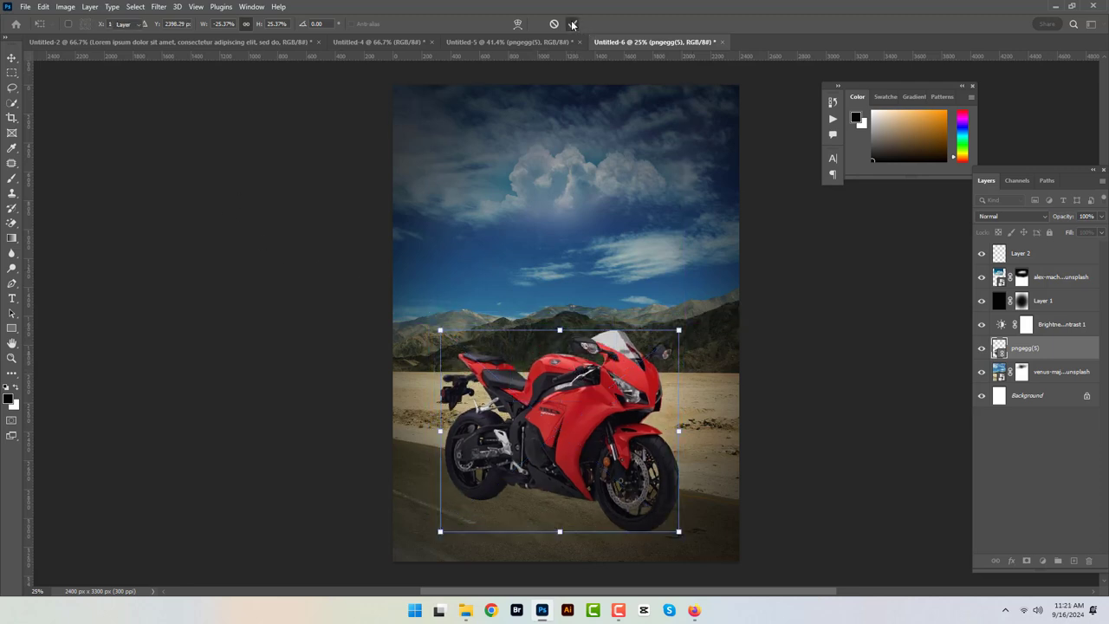
{"action": "left_click", "coordinate": [382, 182]}
Step: Alt-drag two copies of the cloud layer across the right side of the sky
{"action": "left_click", "coordinate": [412, 195]}
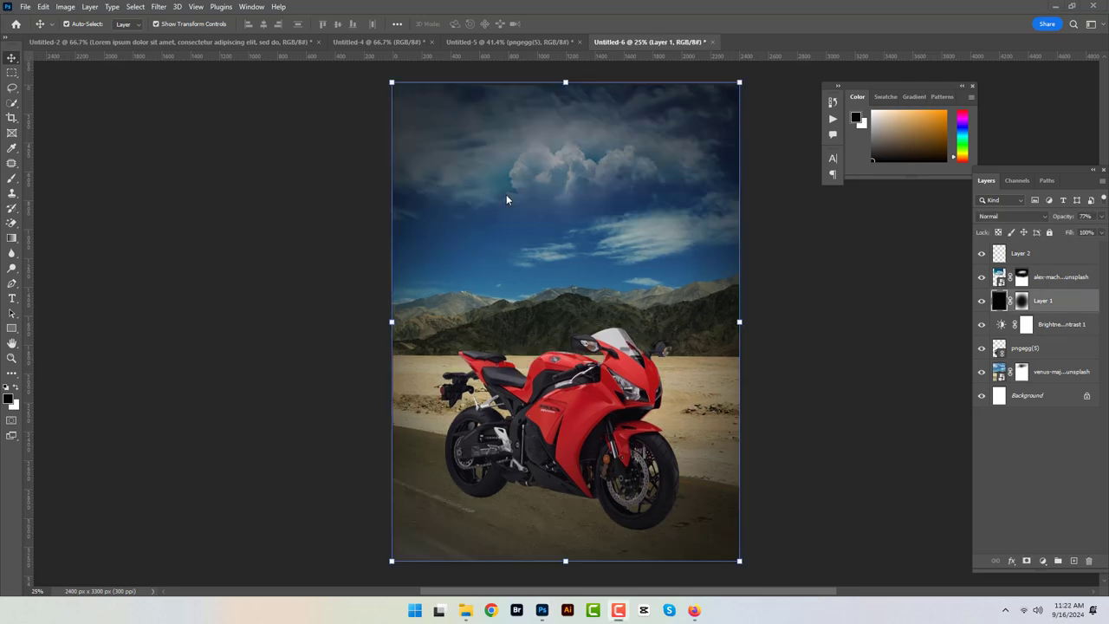
{"action": "left_click", "coordinate": [559, 182]}
{"action": "mouse_move", "coordinate": [563, 179]}
{"action": "left_mouse_down"}
{"action": "mouse_move", "coordinate": [466, 225]}
{"action": "mouse_move", "coordinate": [712, 240]}
{"action": "left_mouse_up"}
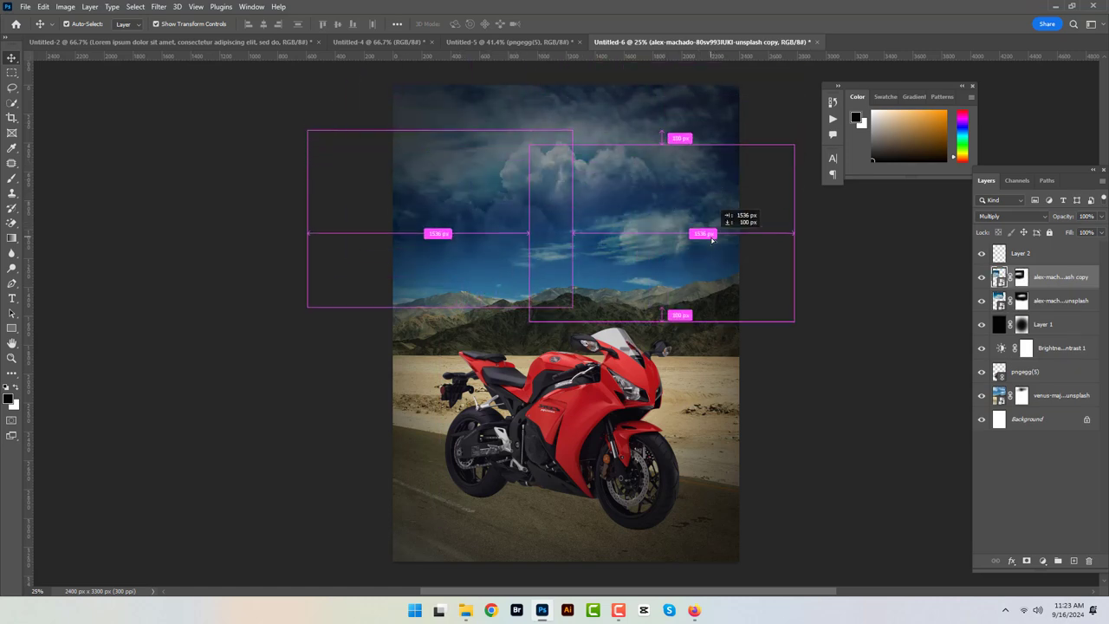
{"action": "left_click_drag", "start_coordinate": [712, 240], "coordinate": [717, 239]}
{"action": "left_click", "coordinate": [644, 342]}
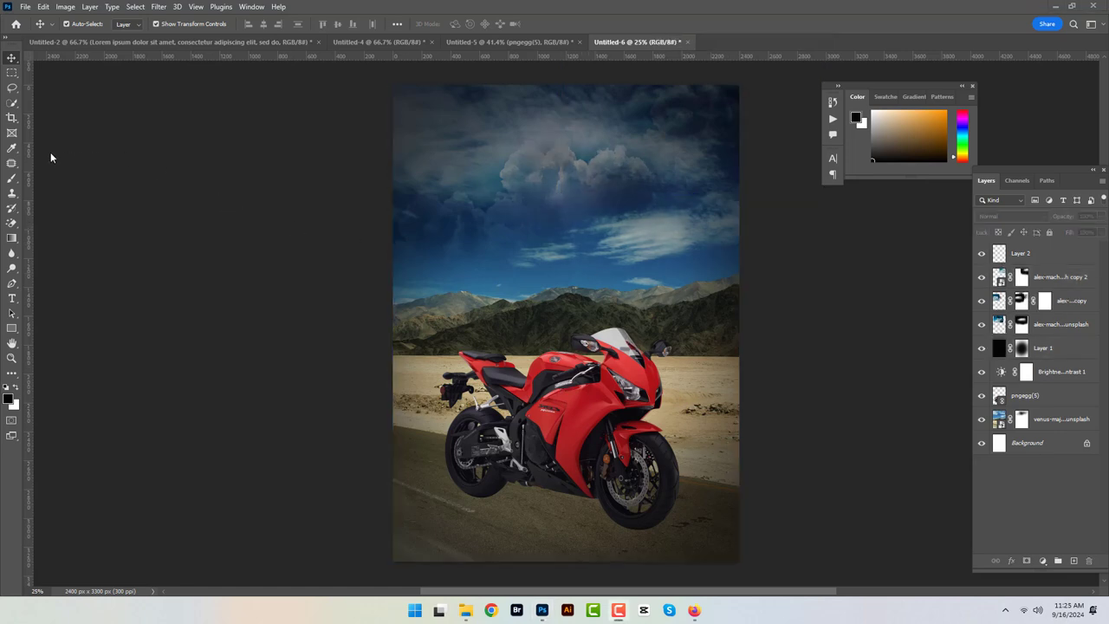
Step: On Layer 2, paint a soft shadow under the wheels with a 500 px brush
{"action": "left_click", "coordinate": [1038, 251]}
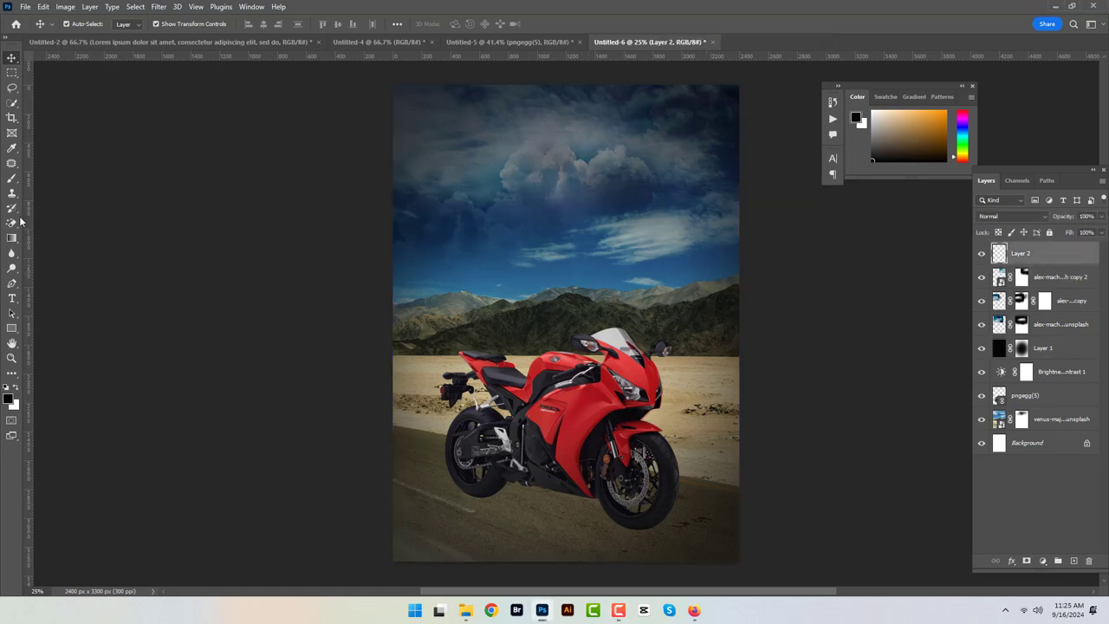
{"action": "left_click", "coordinate": [11, 179]}
{"action": "left_click", "coordinate": [73, 24]}
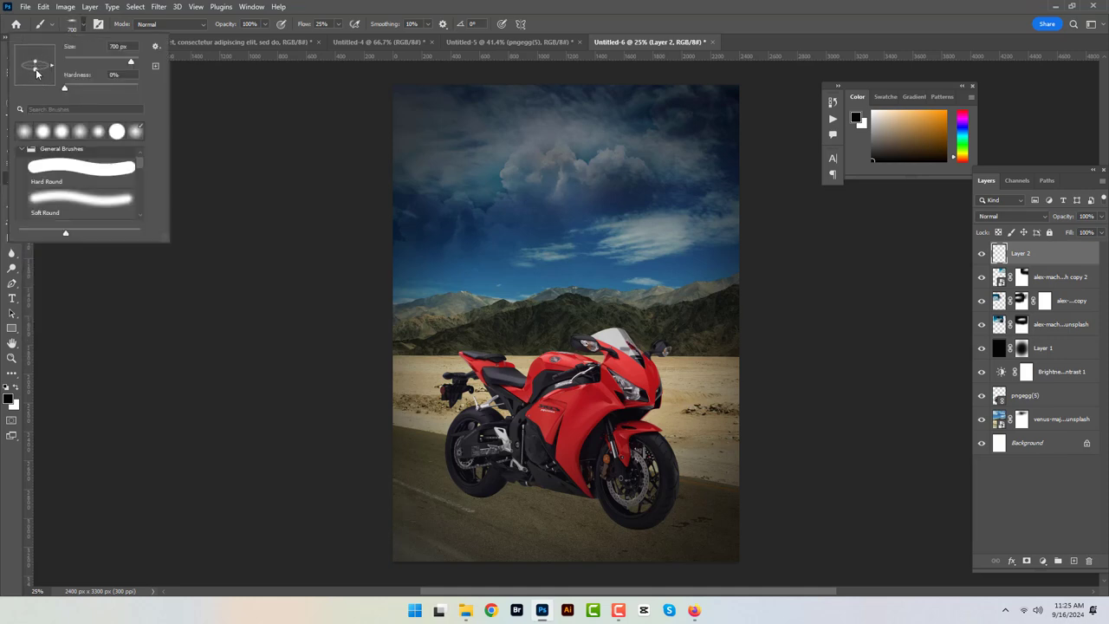
{"action": "left_click", "coordinate": [470, 493]}
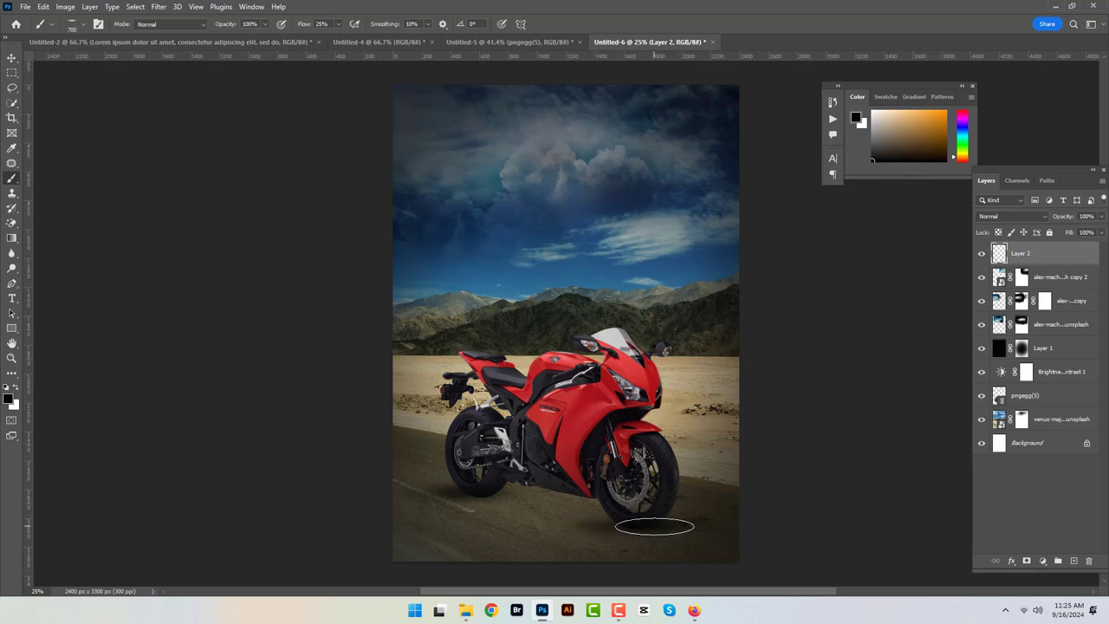
{"action": "key", "text": "bracketleft"}
{"action": "key", "text": "bracketleft"}
Step: Widen, tilt and lower the shadow along the road
{"action": "key", "text": "ctrl+t"}
{"action": "mouse_move", "coordinate": [391, 469]}
{"action": "left_mouse_down"}
{"action": "mouse_move", "coordinate": [360, 460]}
{"action": "mouse_move", "coordinate": [387, 455]}
{"action": "mouse_move", "coordinate": [370, 440]}
{"action": "left_mouse_up"}
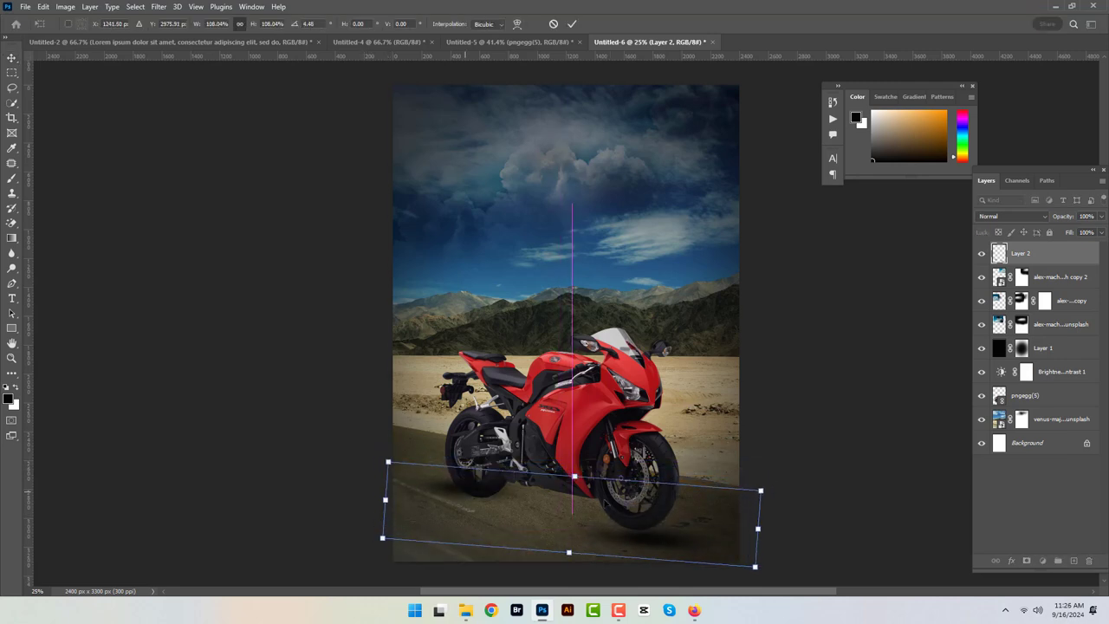
{"action": "left_click_drag", "start_coordinate": [572, 507], "coordinate": [641, 525]}
{"action": "key", "text": "Return"}
Step: Move the shadow layer below the motorcycle and flatten it under the wheels
{"action": "key", "text": "ctrl+bracketleft"}
{"action": "key", "text": "ctrl+bracketleft"}
{"action": "key", "text": "ctrl+bracketleft"}
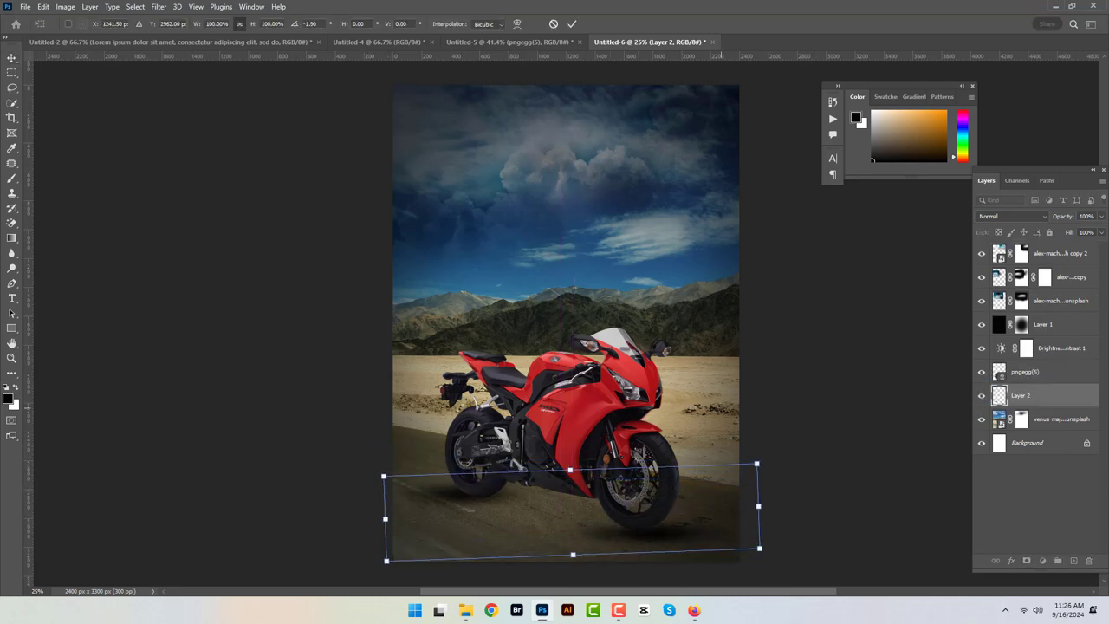
{"action": "key", "text": "alt+bracketleft"}
{"action": "key", "text": "alt+bracketleft"}
{"action": "key", "text": "alt+bracketleft"}
{"action": "key", "text": "alt+bracketleft"}
{"action": "key", "text": "ctrl+t"}
{"action": "left_click_drag", "start_coordinate": [576, 515], "coordinate": [572, 520]}
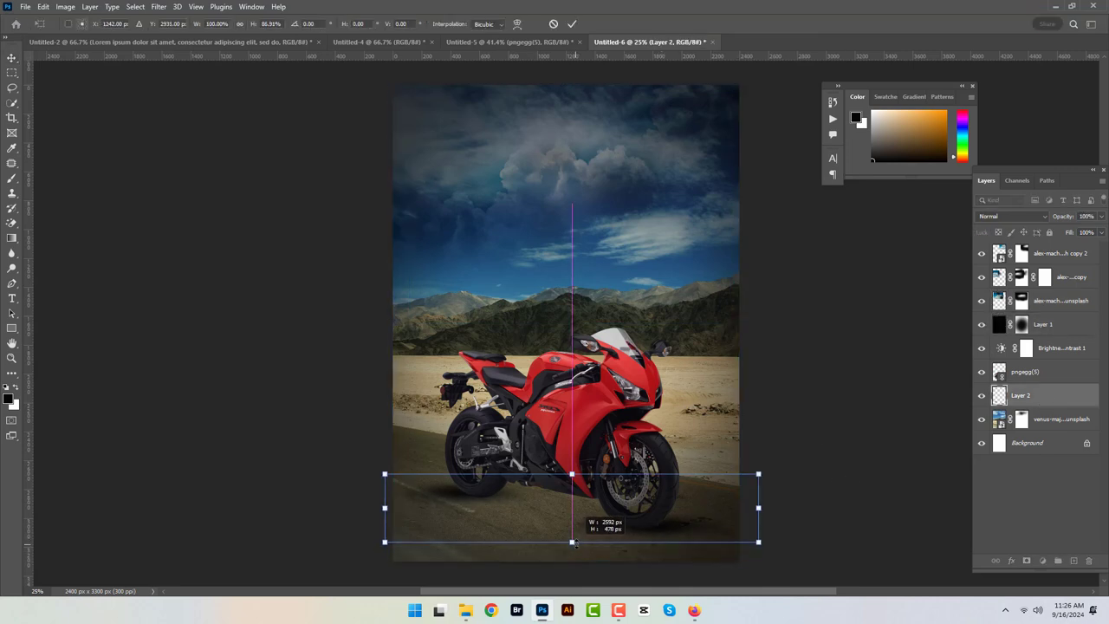
{"action": "left_click", "coordinate": [574, 25]}
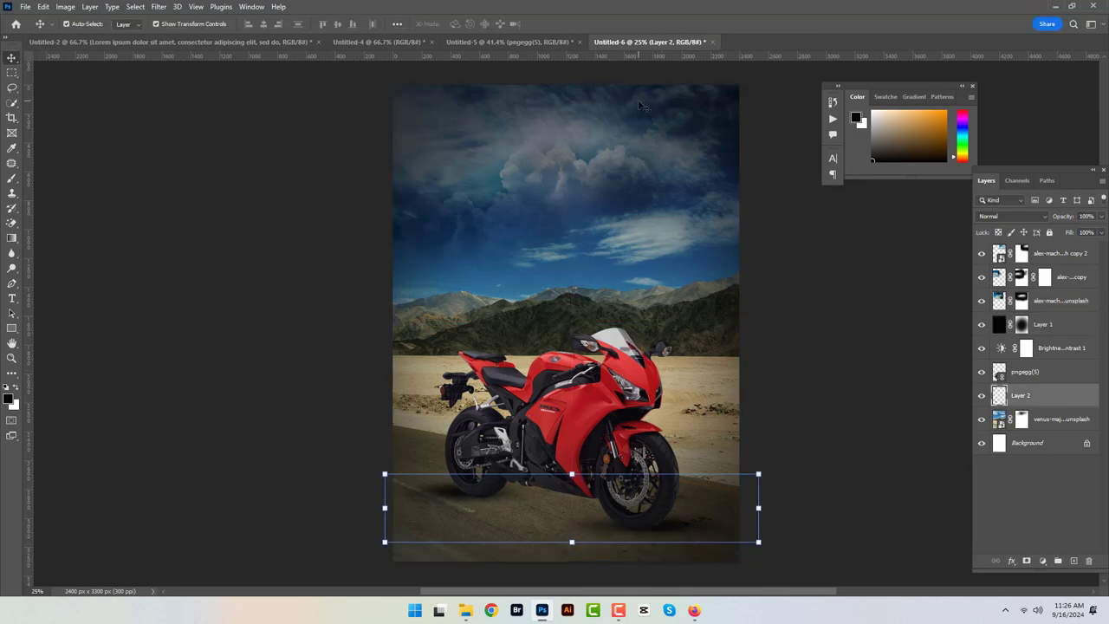
{"action": "left_click", "coordinate": [651, 203]}
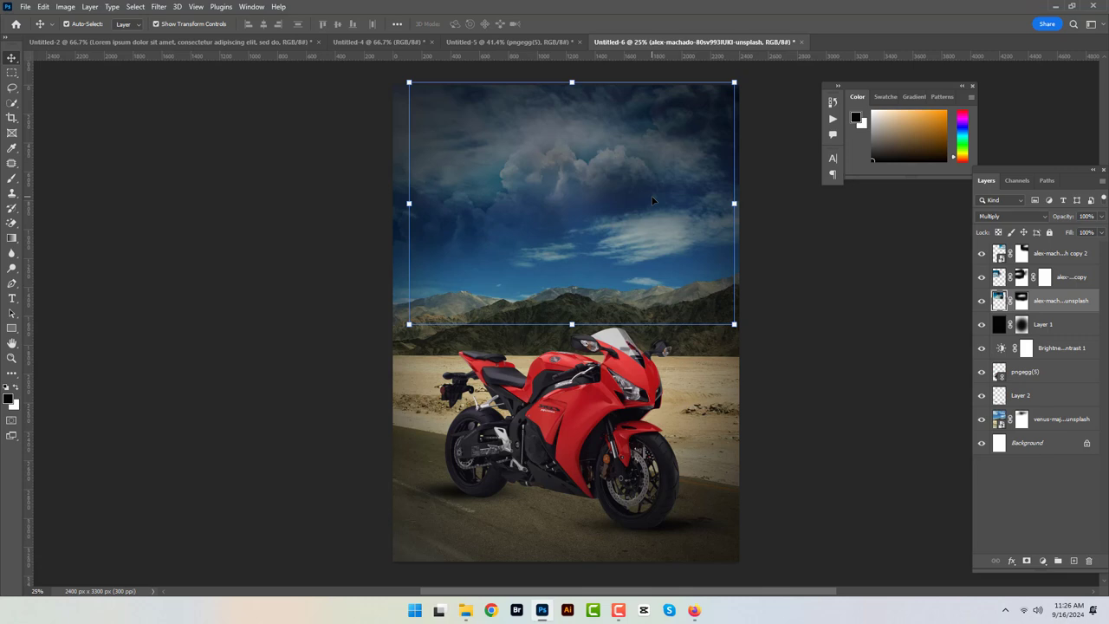
Step: Add a 'BIKE' text layer in the upper sky
{"action": "left_click", "coordinate": [12, 299]}
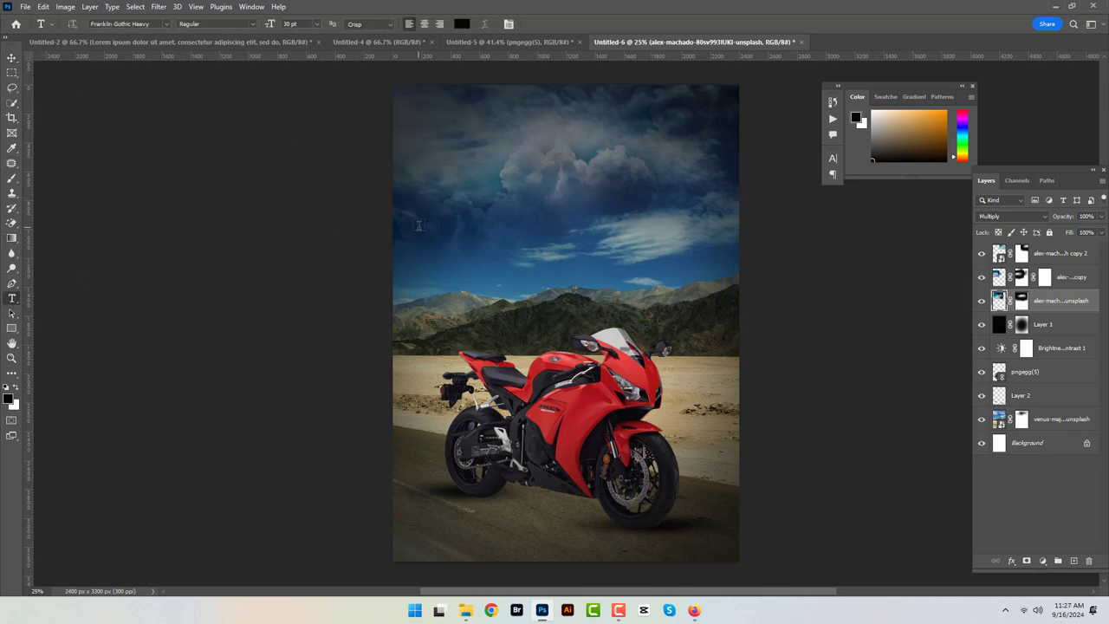
{"action": "left_click", "coordinate": [484, 147]}
{"action": "type", "text": "S"}
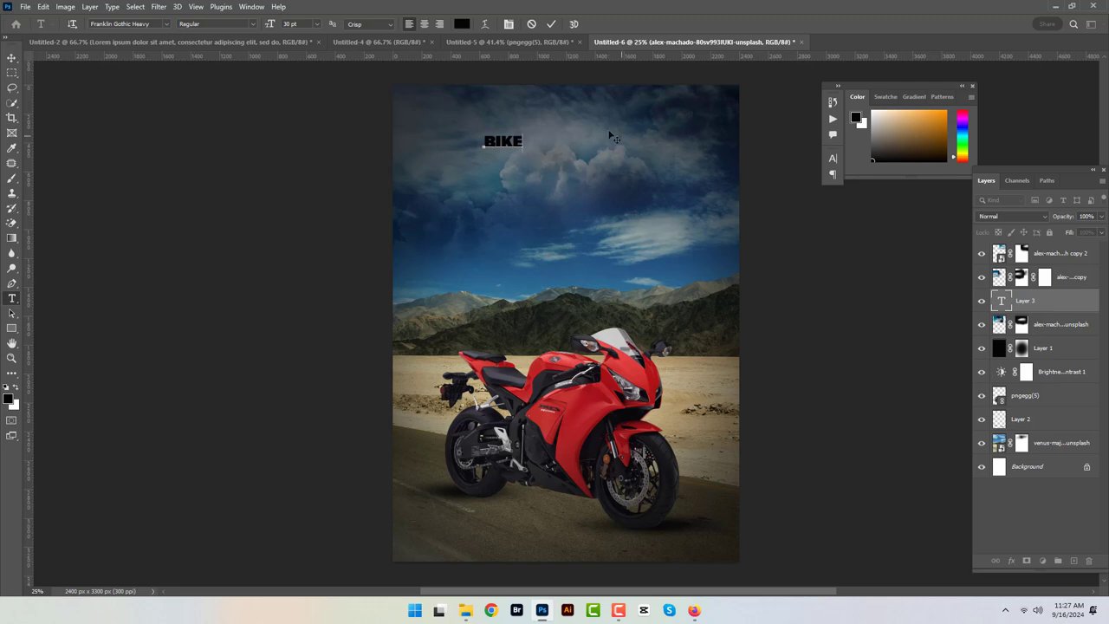
{"action": "left_click", "coordinate": [552, 25]}
Step: Change the BIKE text colour to bright red
{"action": "double_click", "coordinate": [518, 144]}
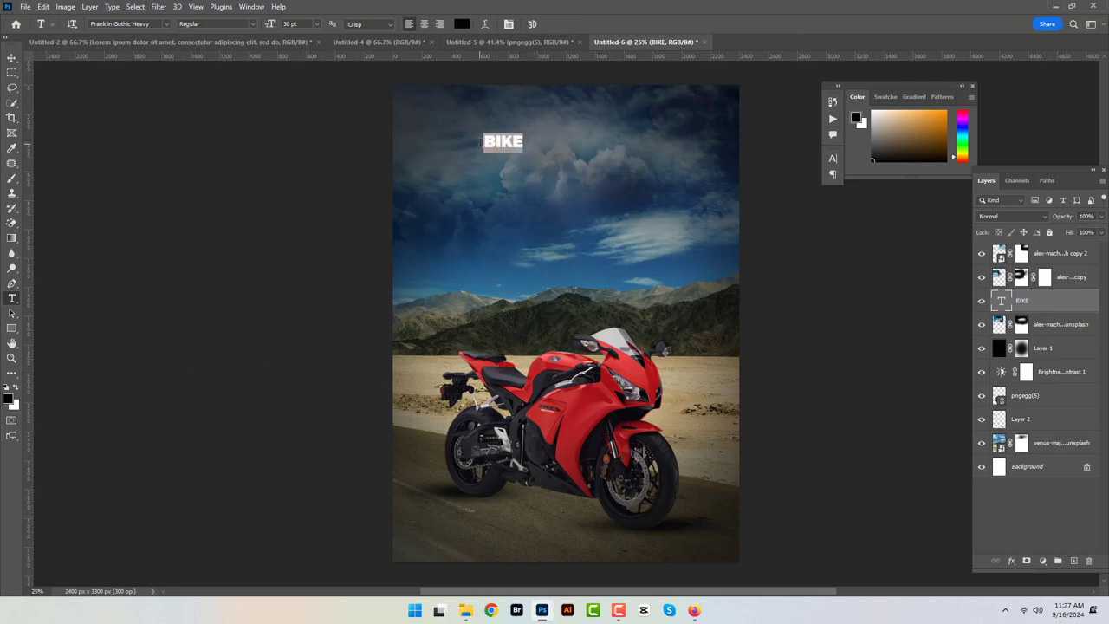
{"action": "left_click", "coordinate": [8, 399]}
{"action": "left_click", "coordinate": [555, 395]}
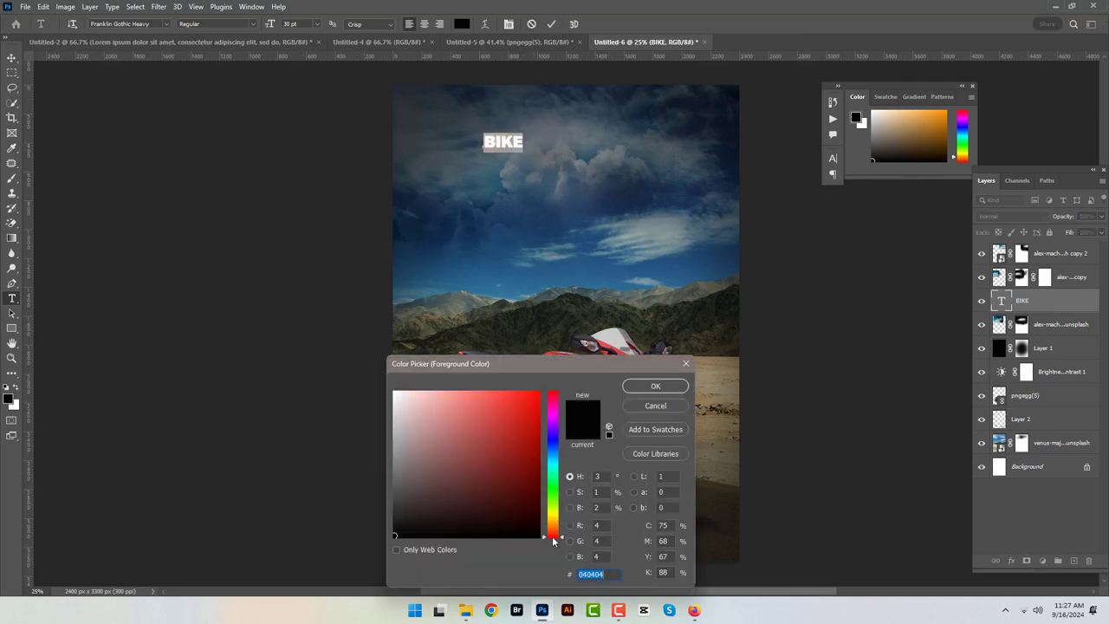
{"action": "left_click", "coordinate": [538, 393]}
{"action": "left_click", "coordinate": [645, 386]}
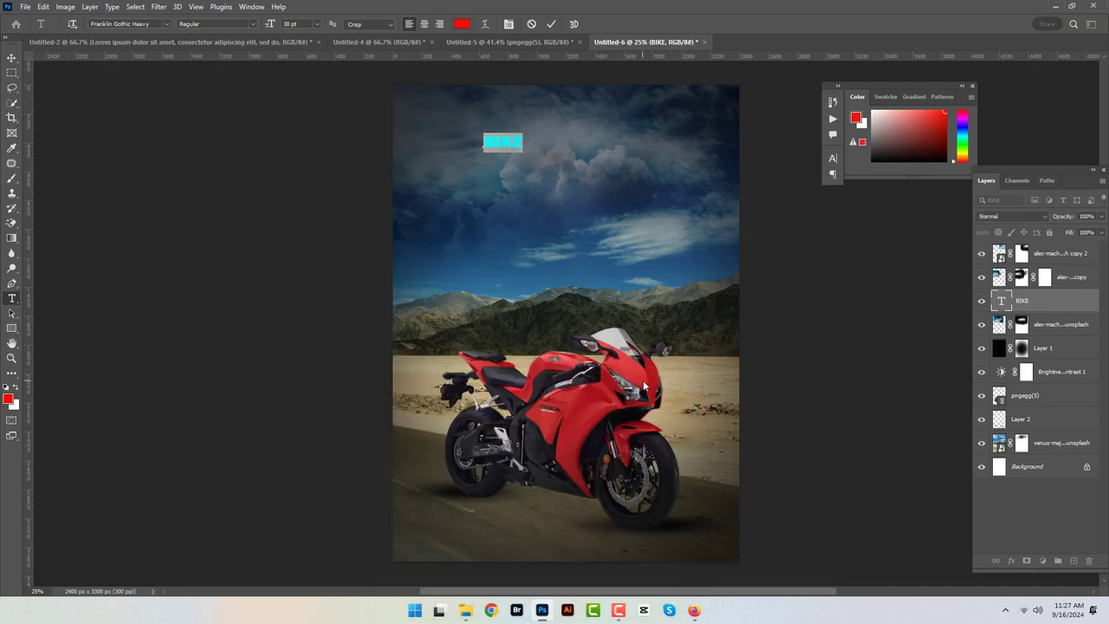
{"action": "left_click", "coordinate": [551, 25]}
Step: Scale the BIKE title to about 143.40% with Free Transform
{"action": "key", "text": "ctrl+t"}
{"action": "mouse_move", "coordinate": [523, 134]}
{"action": "left_mouse_down"}
{"action": "mouse_move", "coordinate": [666, 130]}
{"action": "mouse_move", "coordinate": [656, 136]}
{"action": "left_mouse_up"}
{"action": "left_click_drag", "start_coordinate": [649, 141], "coordinate": [645, 143]}
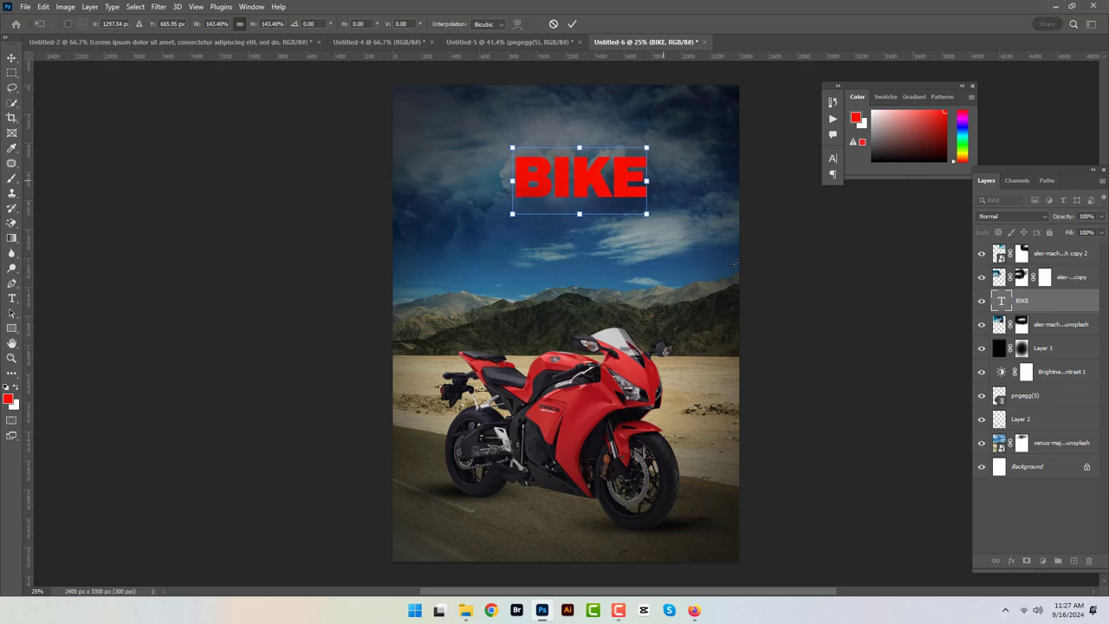
Step: Commit the resize and give BIKE an 18 px near-white (#fbf5ea) stroke at 100% opacity
{"action": "double_click", "coordinate": [1052, 300]}
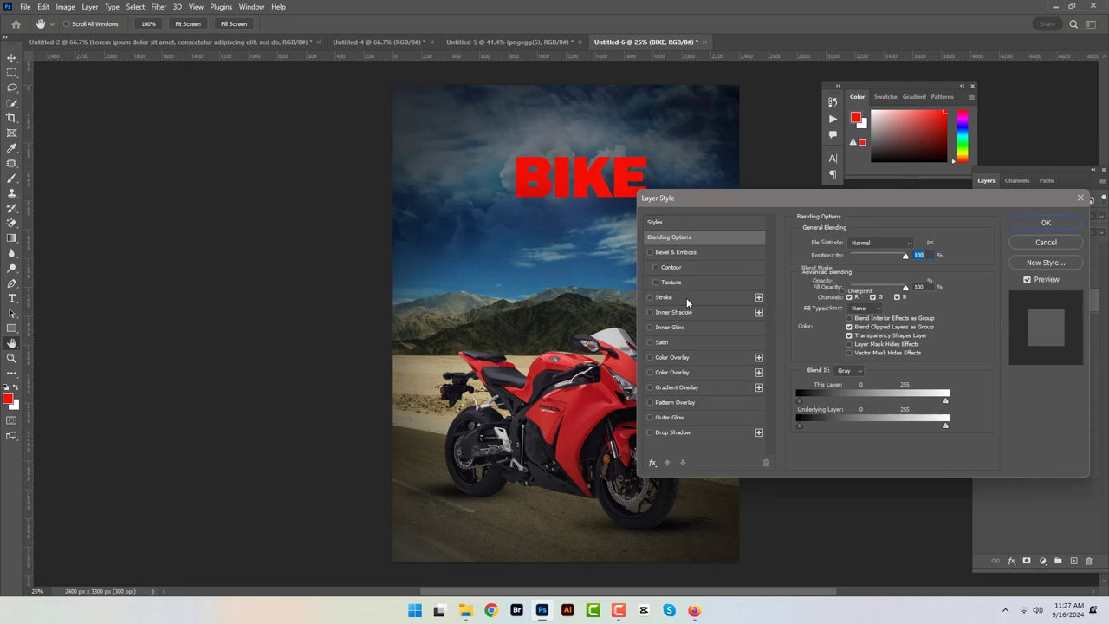
{"action": "left_click", "coordinate": [652, 299]}
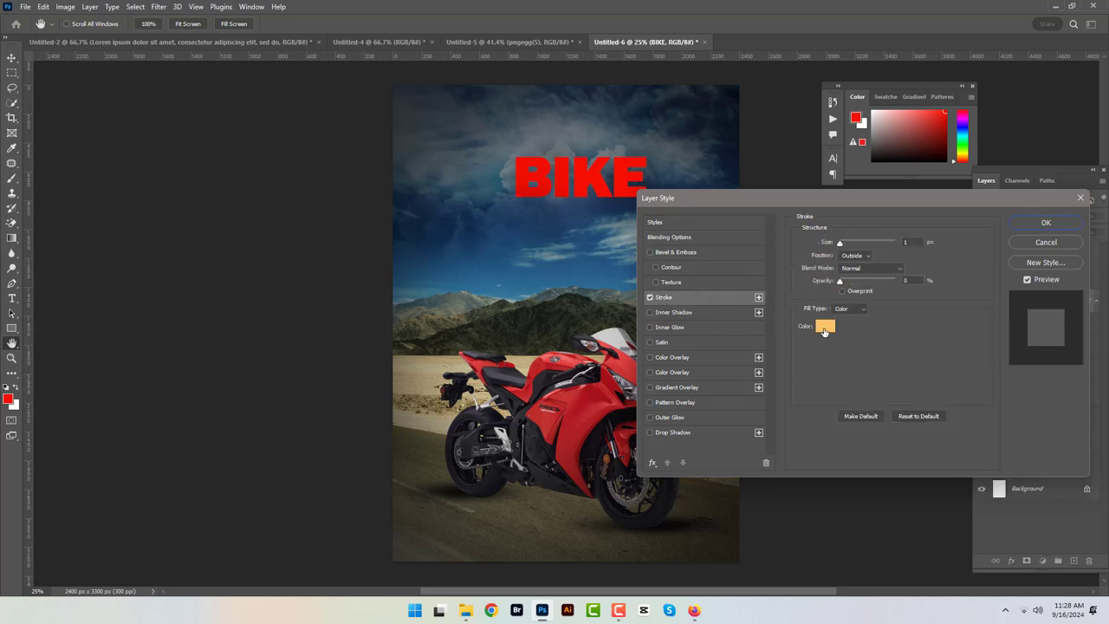
{"action": "left_click", "coordinate": [825, 325]}
{"action": "left_click", "coordinate": [402, 392]}
{"action": "left_click_drag", "start_coordinate": [402, 393], "coordinate": [394, 403]}
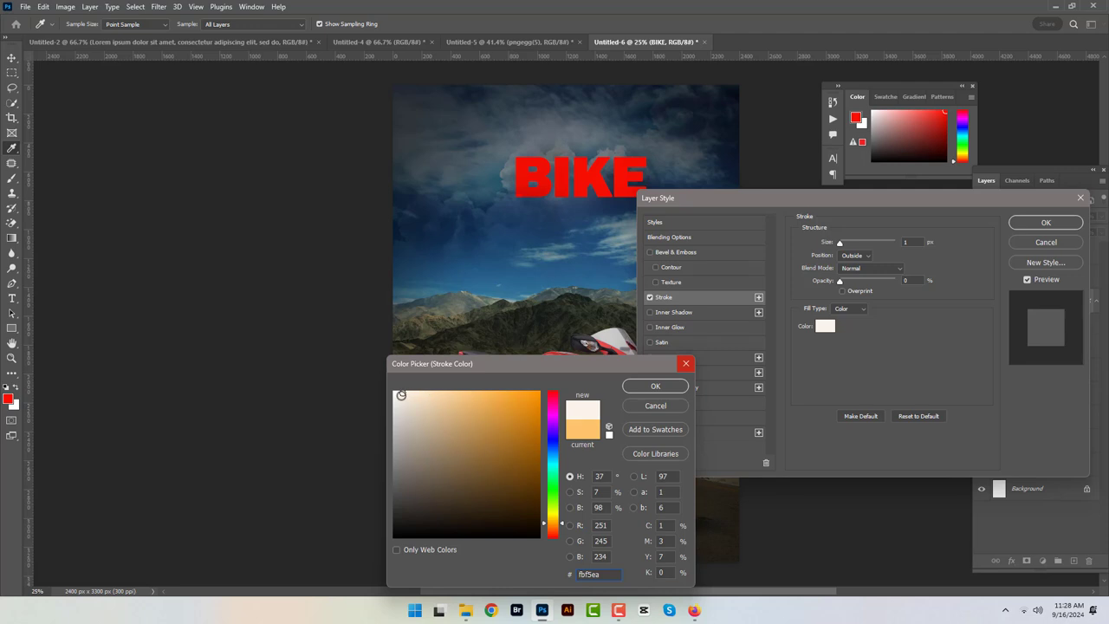
{"action": "left_click", "coordinate": [643, 387]}
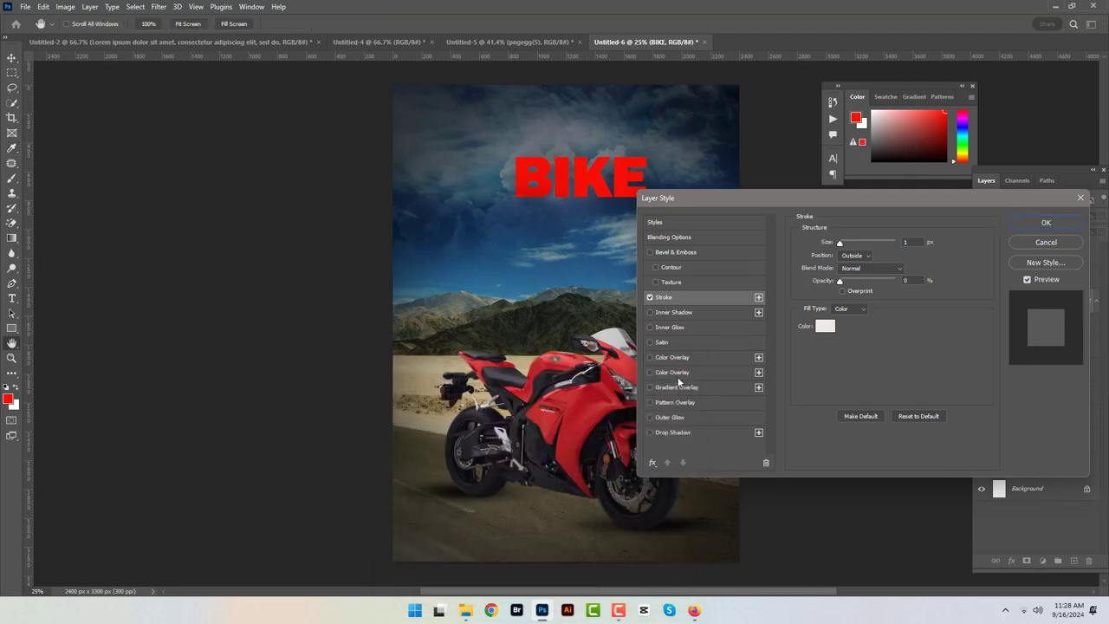
{"action": "left_click_drag", "start_coordinate": [845, 244], "coordinate": [846, 244]}
{"action": "left_click_drag", "start_coordinate": [840, 282], "coordinate": [903, 283]}
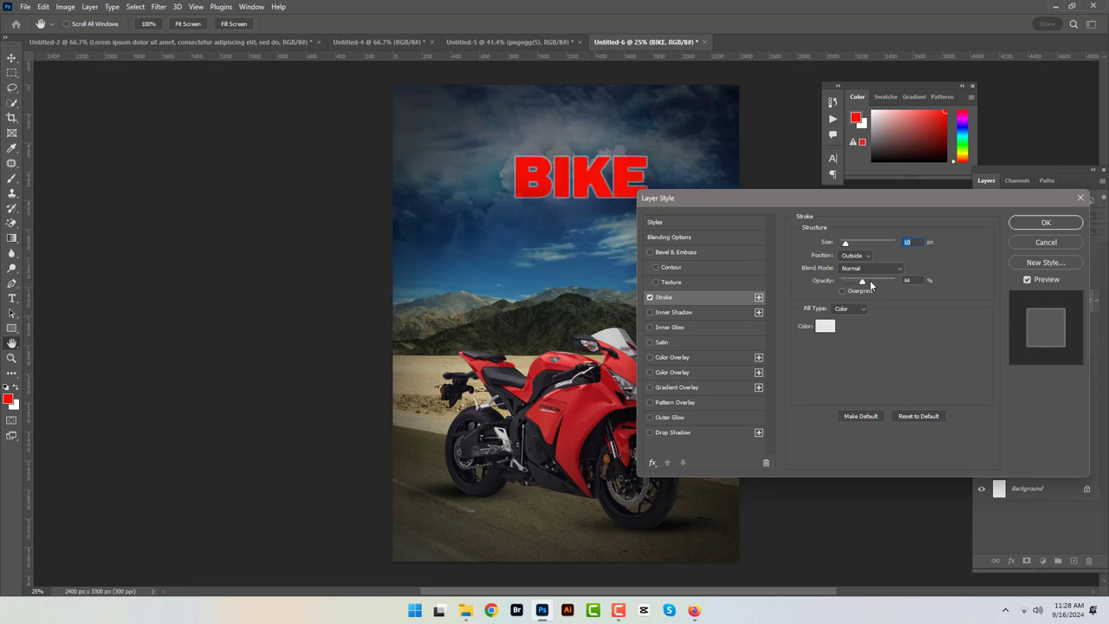
{"action": "left_click_drag", "start_coordinate": [848, 243], "coordinate": [849, 246]}
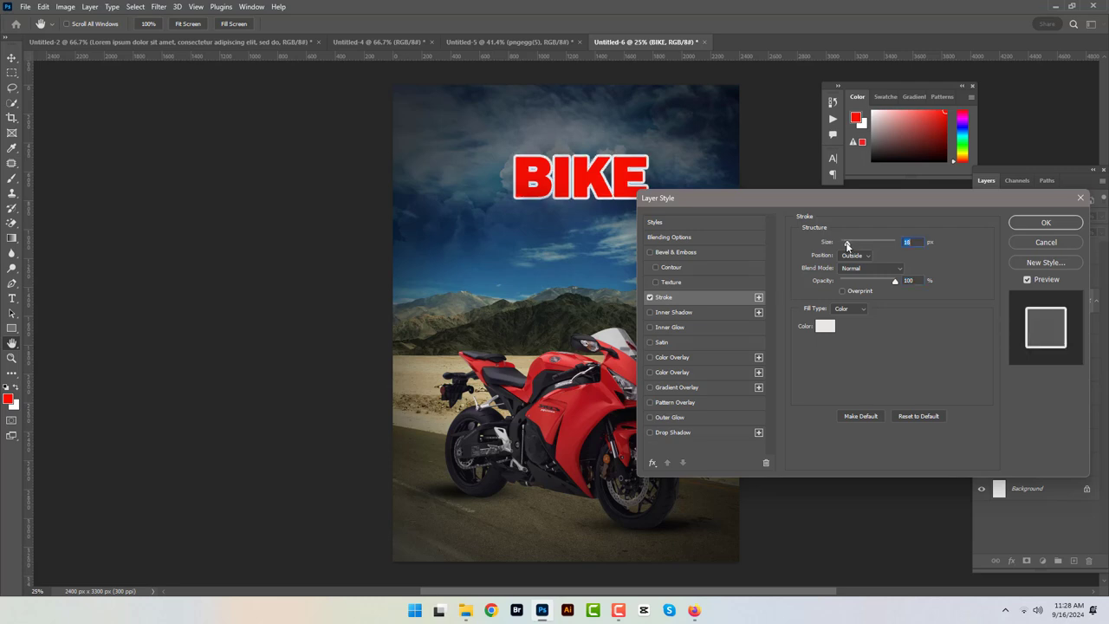
Step: Add a light stone texture to BIKE's bevel and enable a Gradient Overlay
{"action": "left_click", "coordinate": [707, 282]}
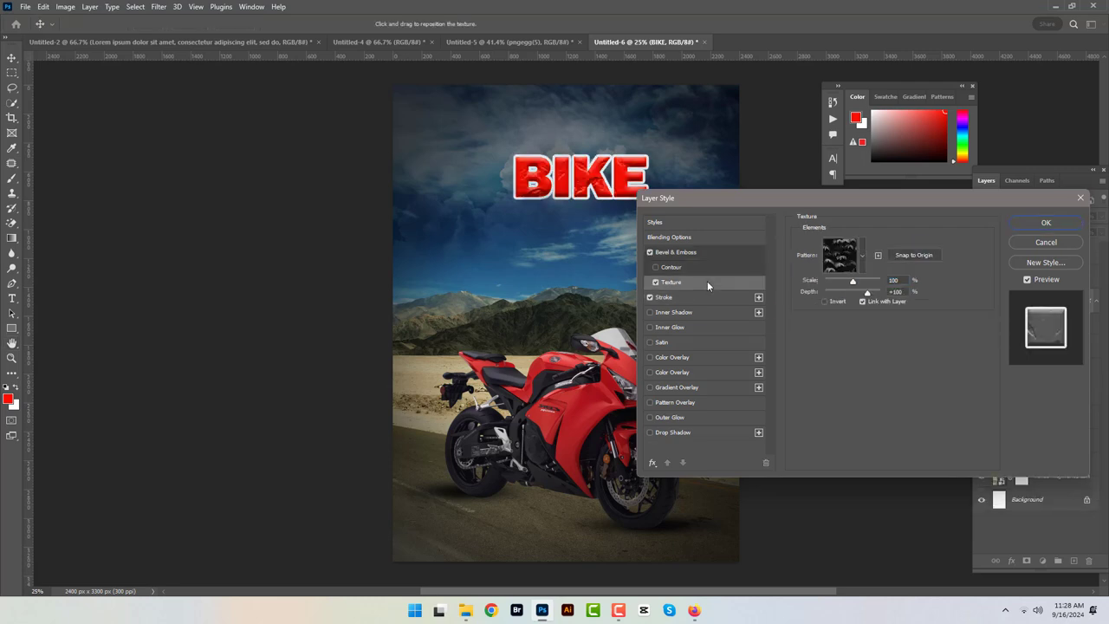
{"action": "left_click", "coordinate": [856, 263]}
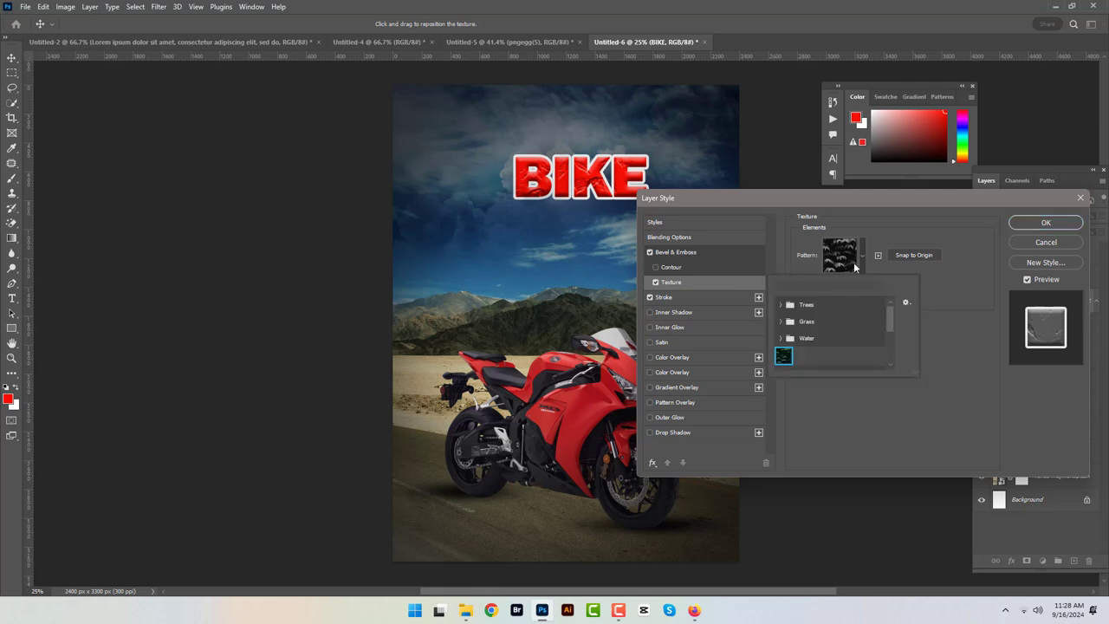
{"action": "left_click", "coordinate": [780, 338]}
{"action": "left_click", "coordinate": [832, 354]}
{"action": "left_click", "coordinate": [781, 321]}
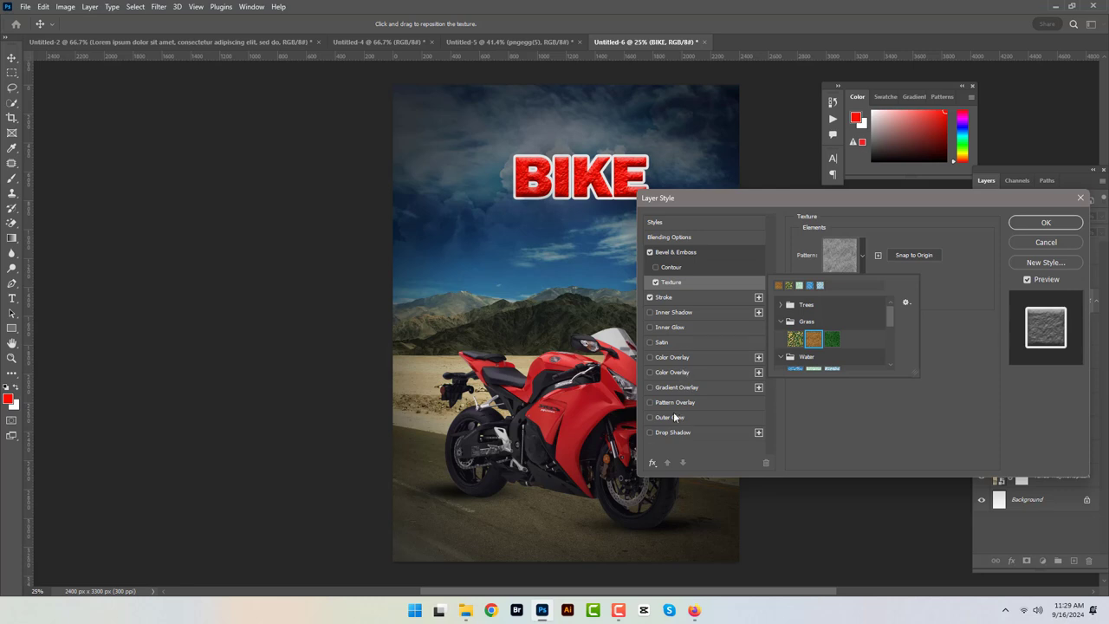
{"action": "left_click", "coordinate": [677, 387]}
{"action": "left_click", "coordinate": [904, 270]}
Step: Set the gradient overlay's right stop to pure red ff0000
{"action": "scroll", "coordinate": [882, 336], "scroll_direction": "down", "scroll_amount": 2}
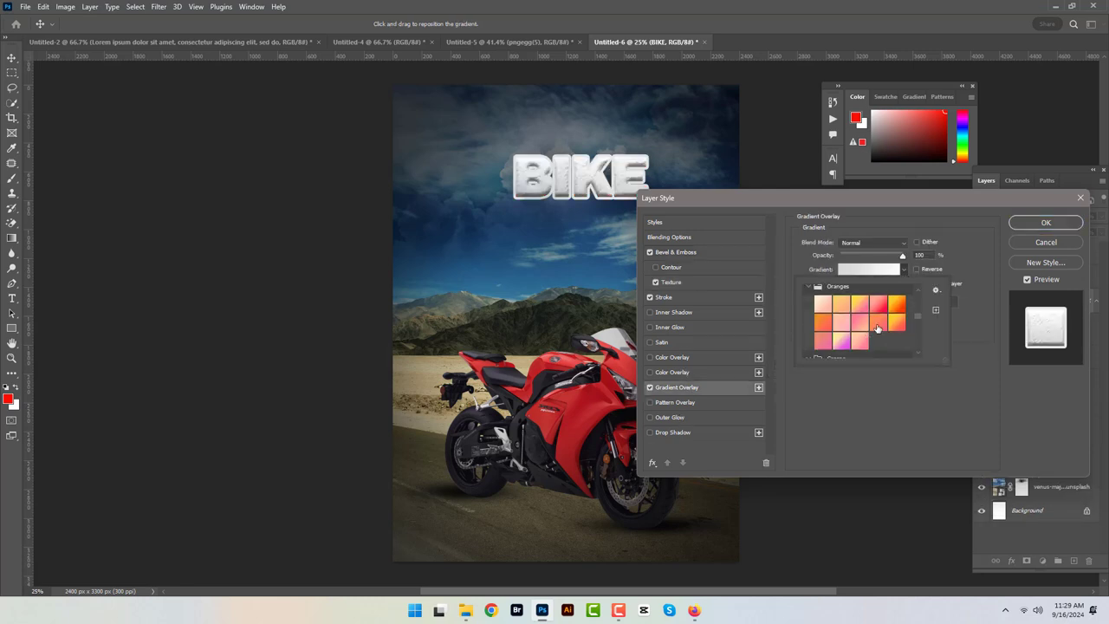
{"action": "left_click", "coordinate": [879, 309]}
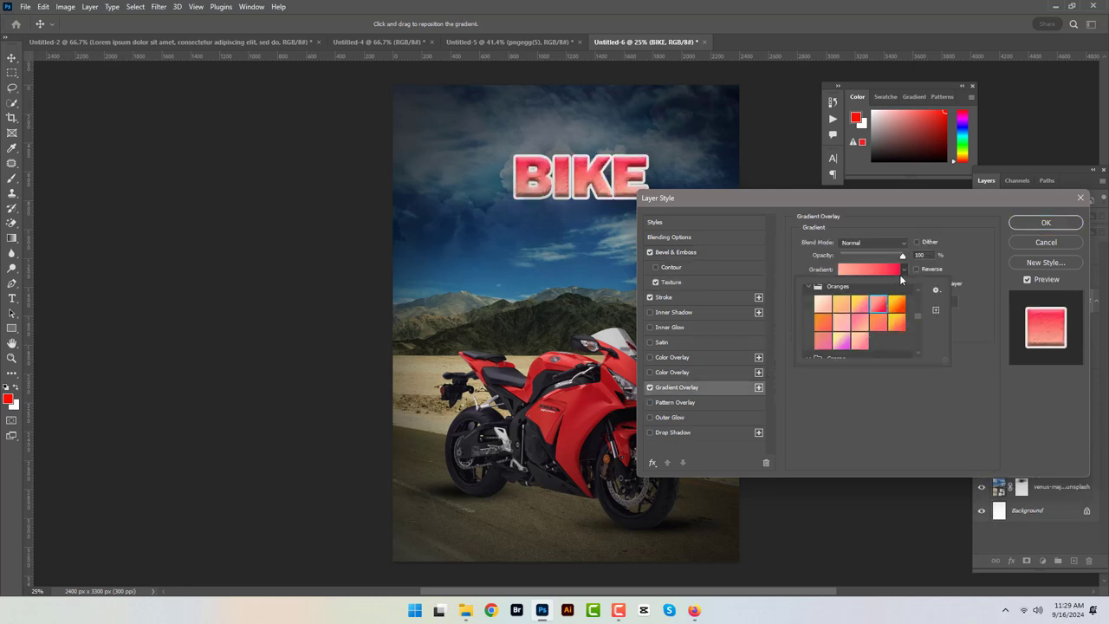
{"action": "left_click", "coordinate": [889, 269]}
{"action": "double_click", "coordinate": [777, 473]}
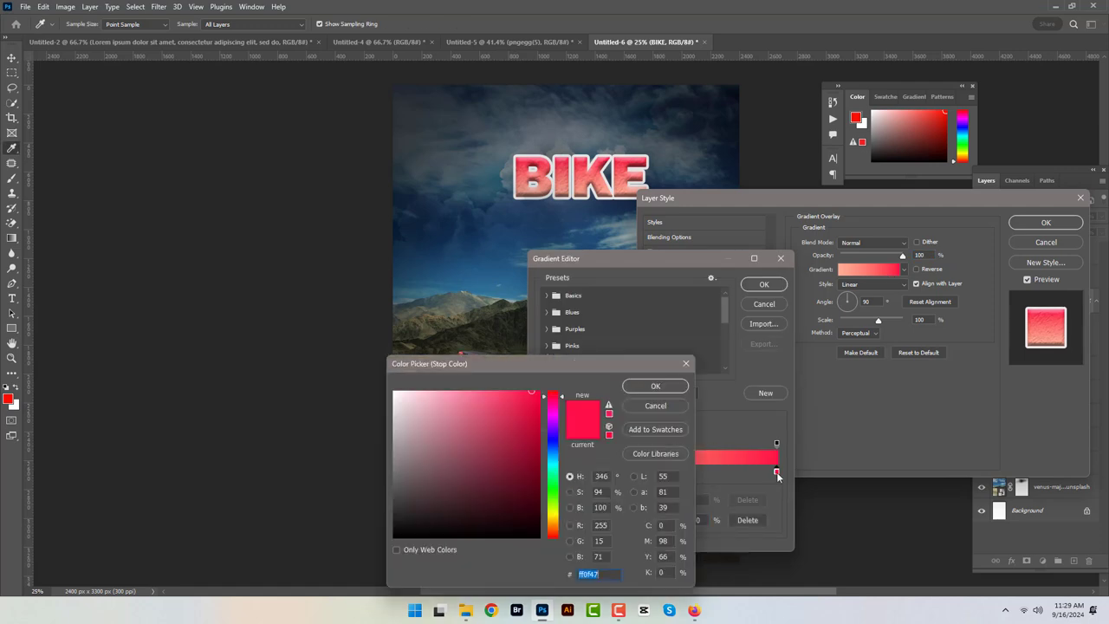
{"action": "type", "text": "ff0000"}
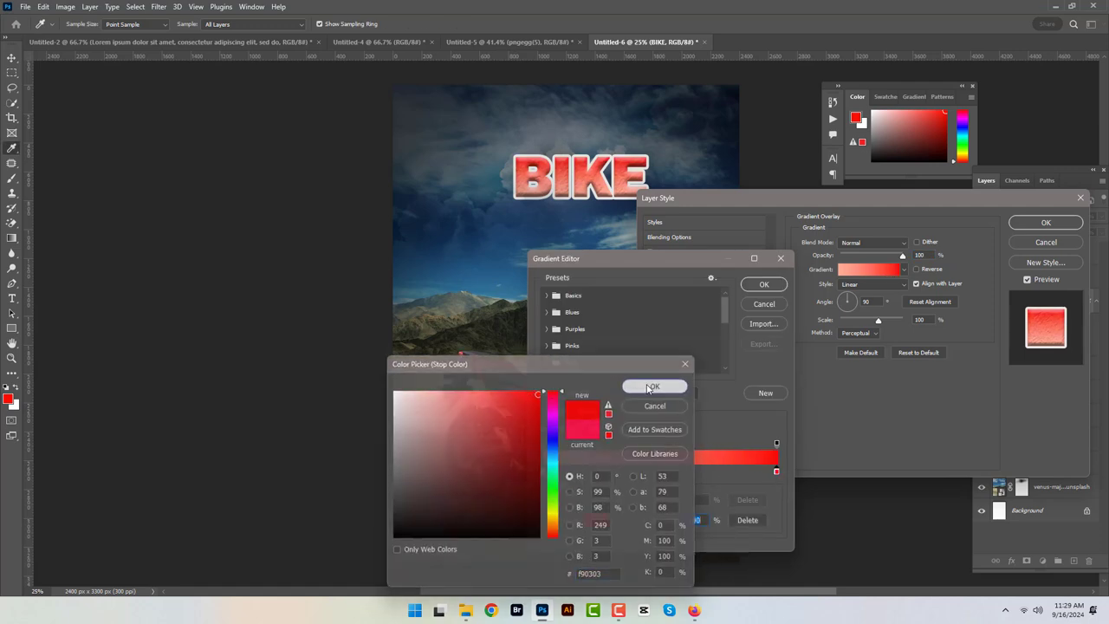
{"action": "left_click", "coordinate": [655, 386]}
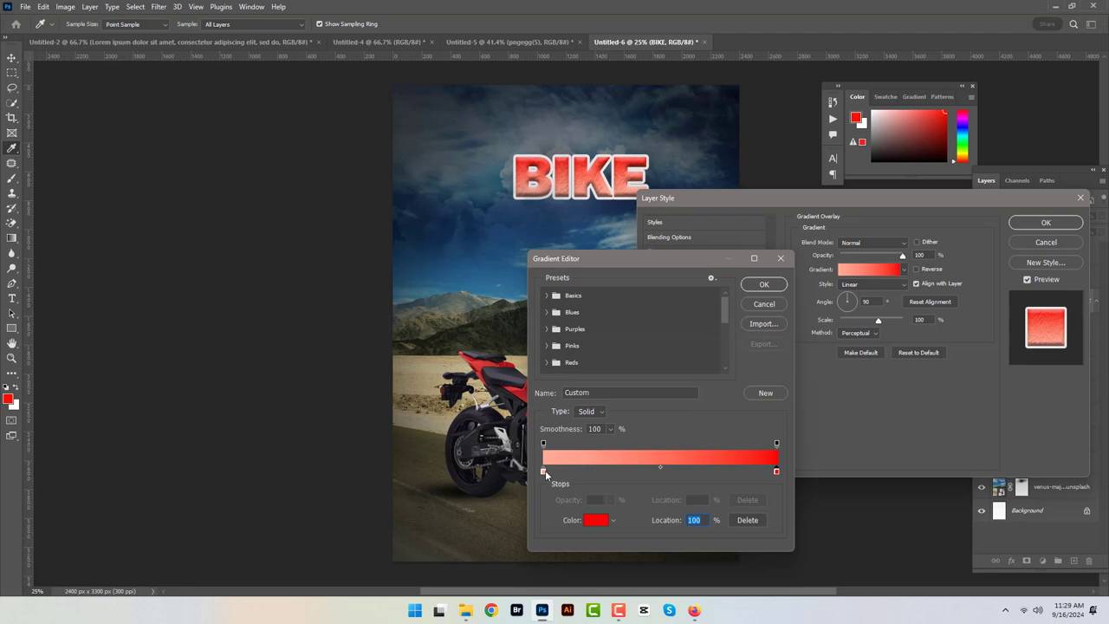
Step: Make the left stop near-black, apply the styles, and shift BIKE slightly left
{"action": "double_click", "coordinate": [543, 471]}
{"action": "left_click", "coordinate": [537, 536]}
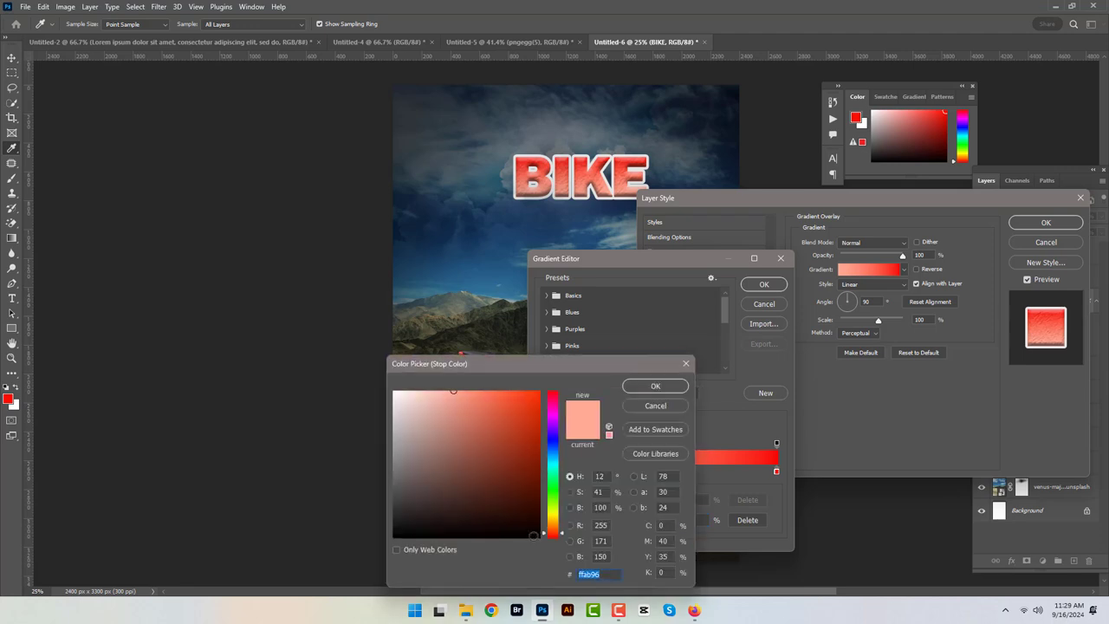
{"action": "left_click", "coordinate": [646, 385]}
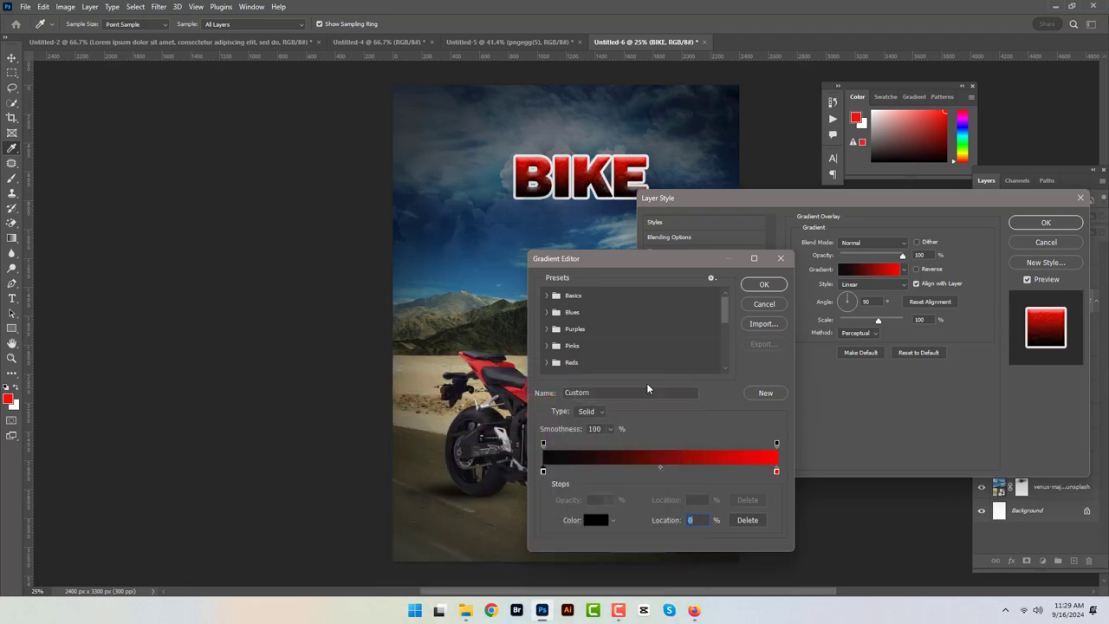
{"action": "left_click", "coordinate": [763, 284]}
{"action": "left_click", "coordinate": [1046, 222]}
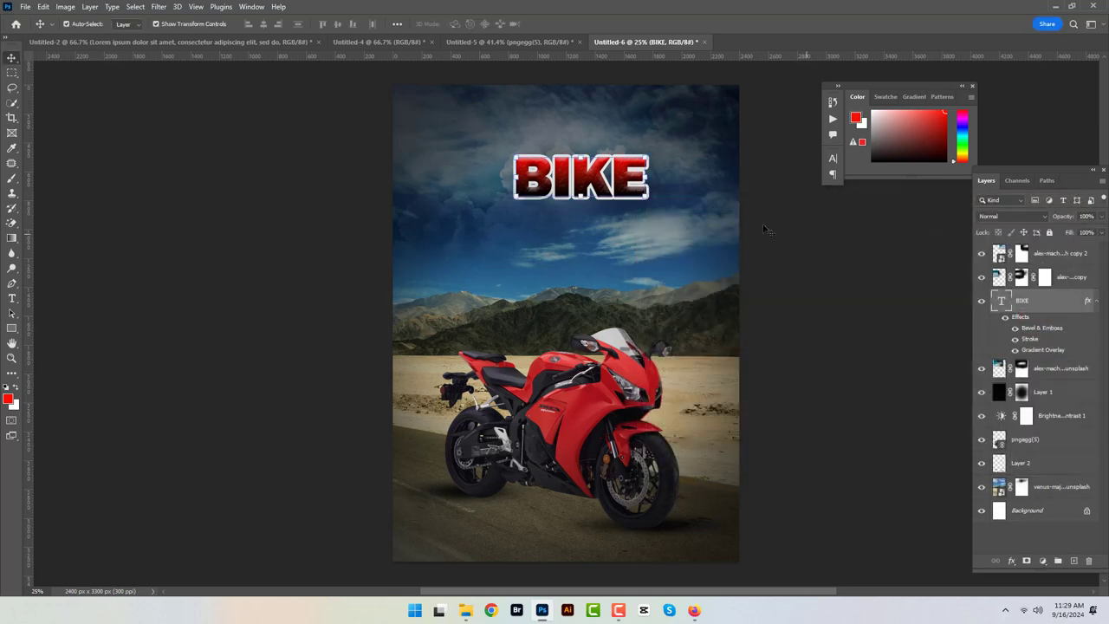
{"action": "left_click_drag", "start_coordinate": [592, 181], "coordinate": [578, 181]}
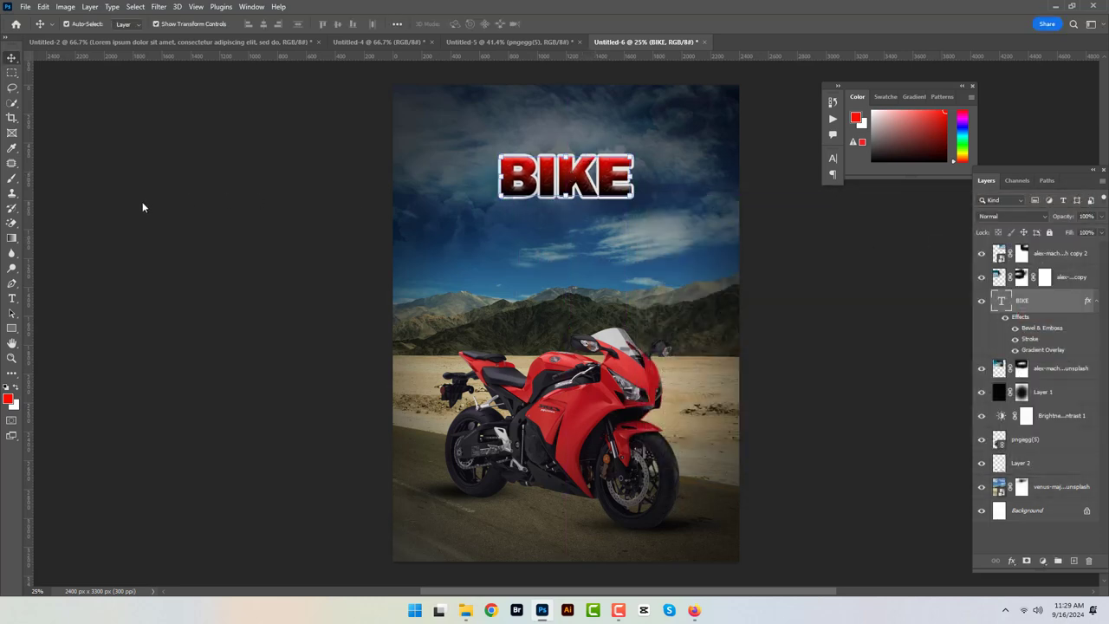
Step: Type 'FOR SALE' as a new text line below BIKE
{"action": "left_click", "coordinate": [12, 298]}
{"action": "left_click", "coordinate": [491, 231]}
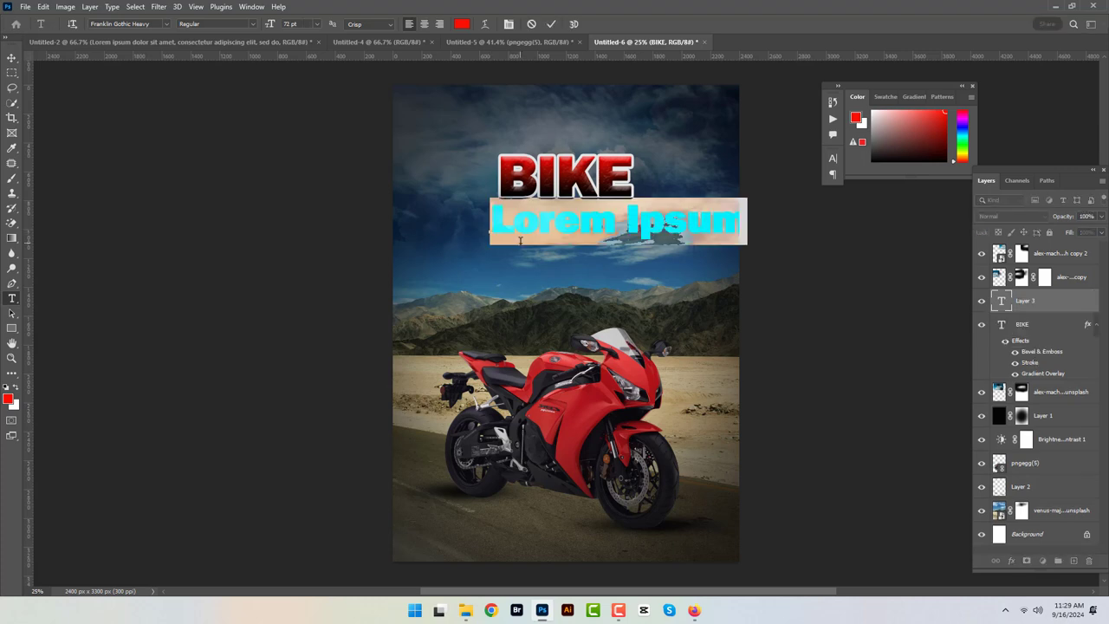
{"action": "type", "text": "FOR"}
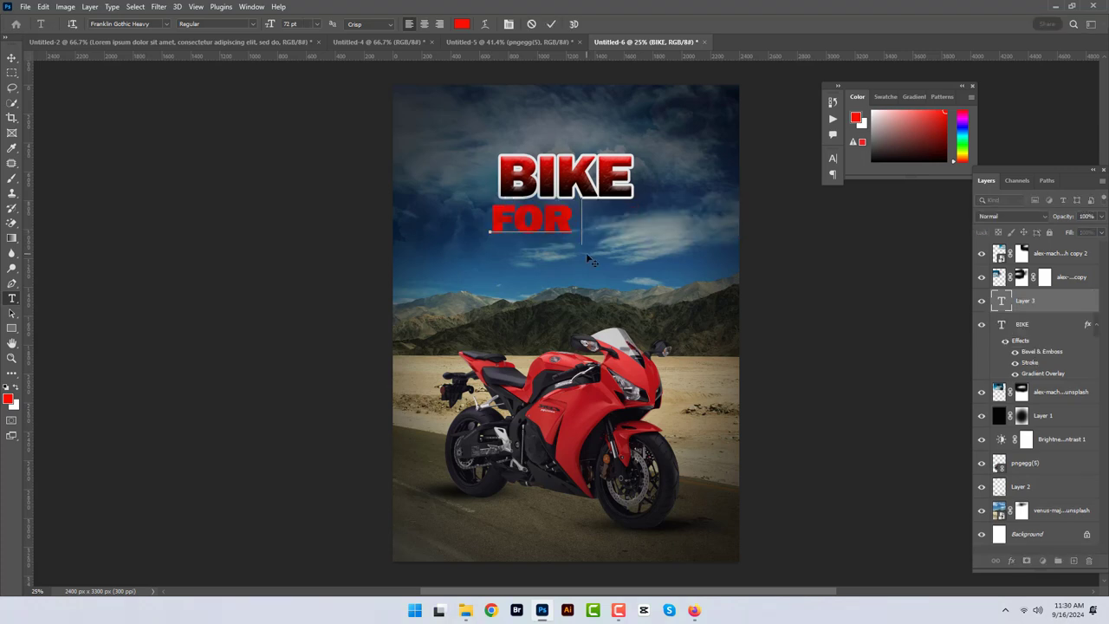
{"action": "type", "text": " SALE"}
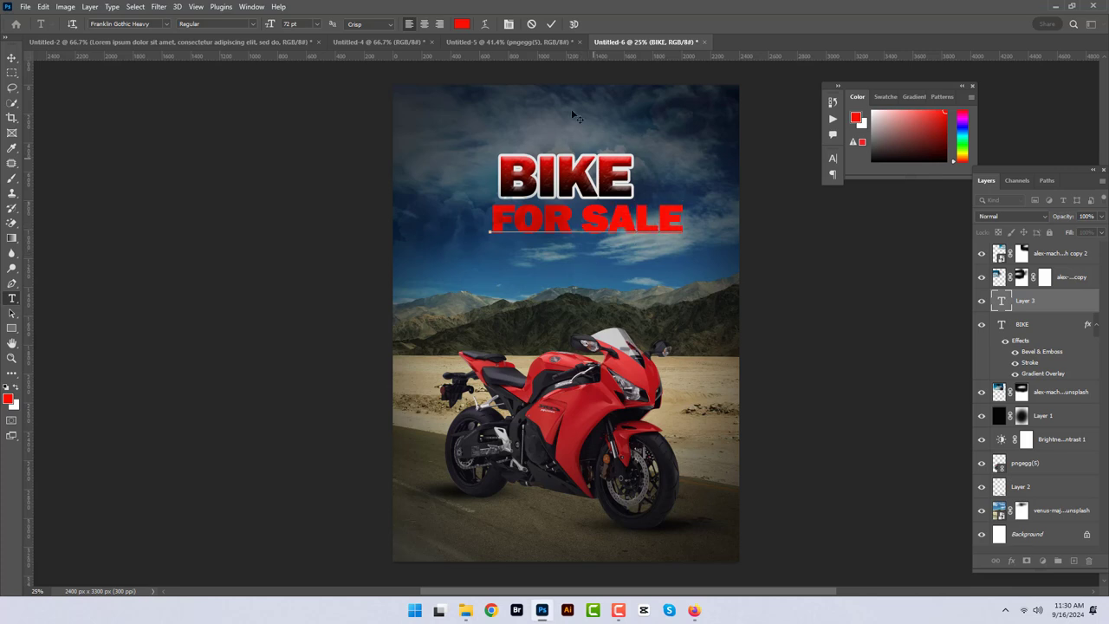
{"action": "left_click", "coordinate": [551, 23]}
Step: Set the FOR SALE text in Copperplate Gothic Bold
{"action": "left_click_drag", "start_coordinate": [683, 218], "coordinate": [494, 219]}
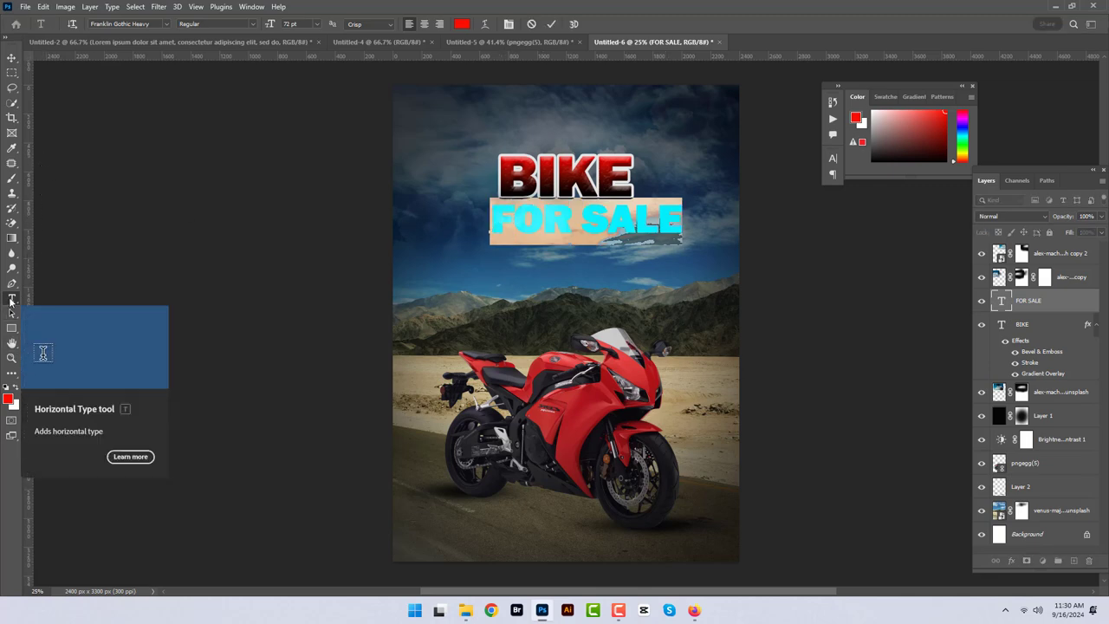
{"action": "left_click", "coordinate": [164, 24]}
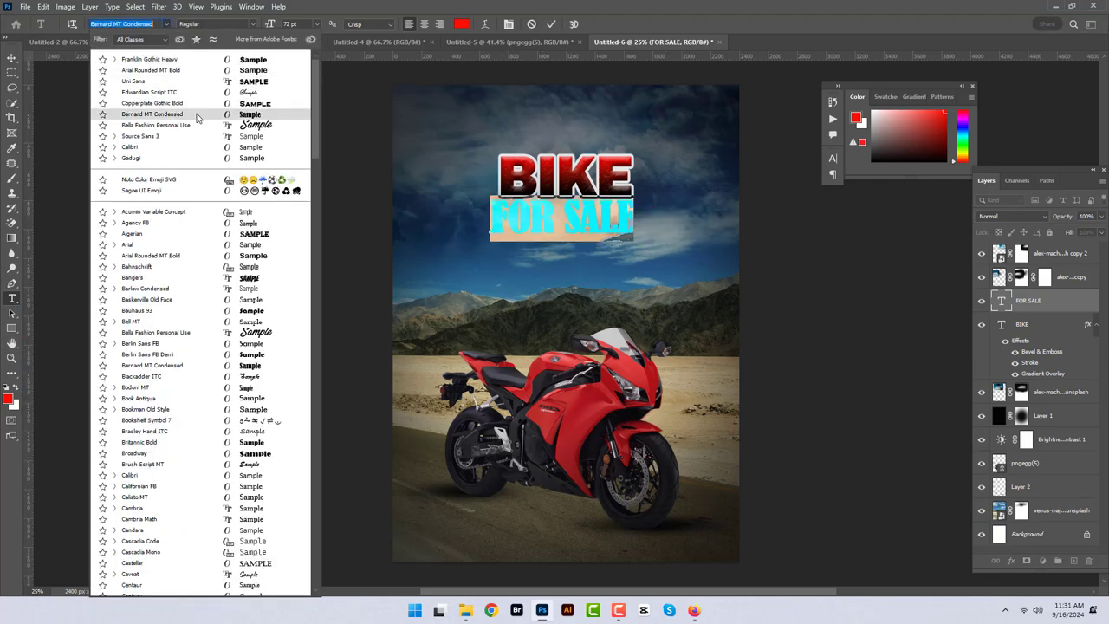
{"action": "left_click", "coordinate": [152, 103]}
{"action": "left_click", "coordinate": [551, 25]}
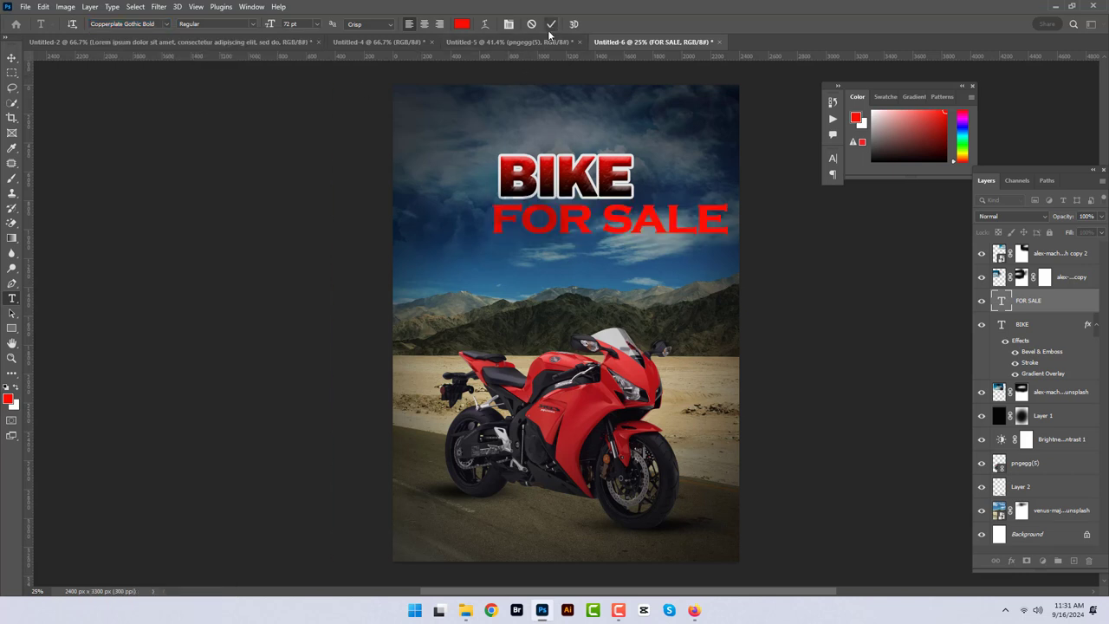
Step: Colour FOR SALE white (ffffff) and move it left under BIKE
{"action": "triple_click", "coordinate": [502, 217]}
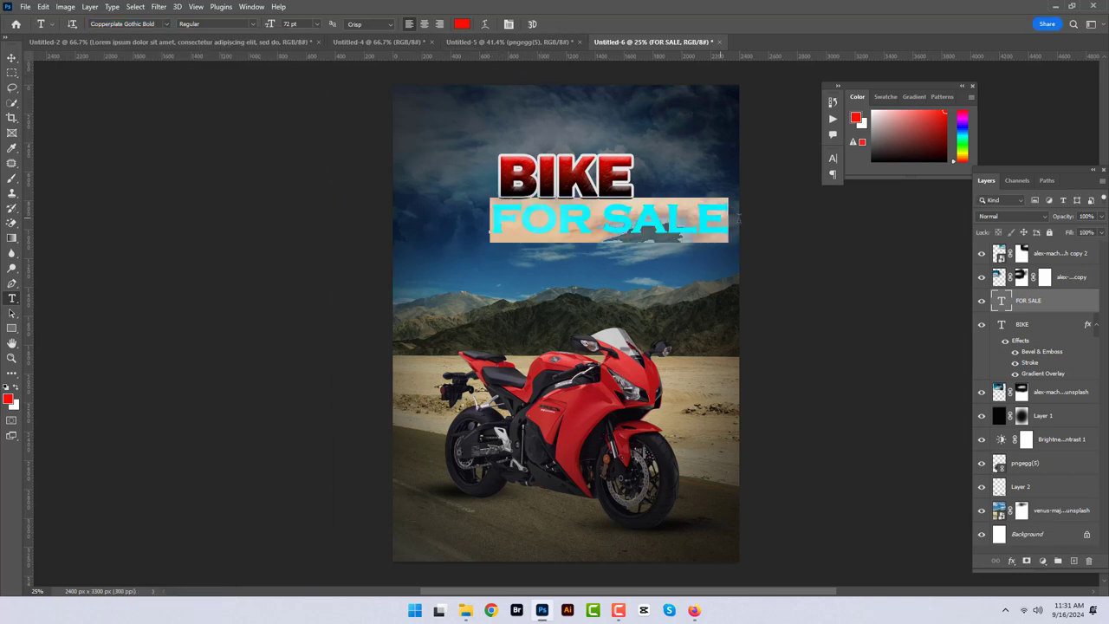
{"action": "left_click", "coordinate": [9, 399]}
{"action": "type", "text": "ffffff"}
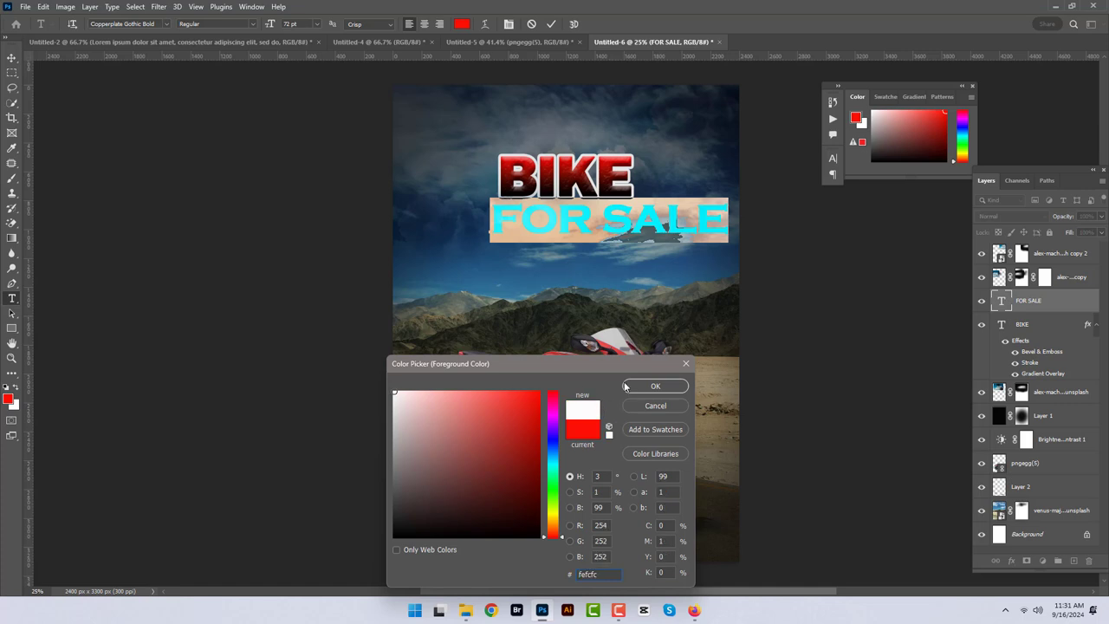
{"action": "left_click", "coordinate": [655, 385]}
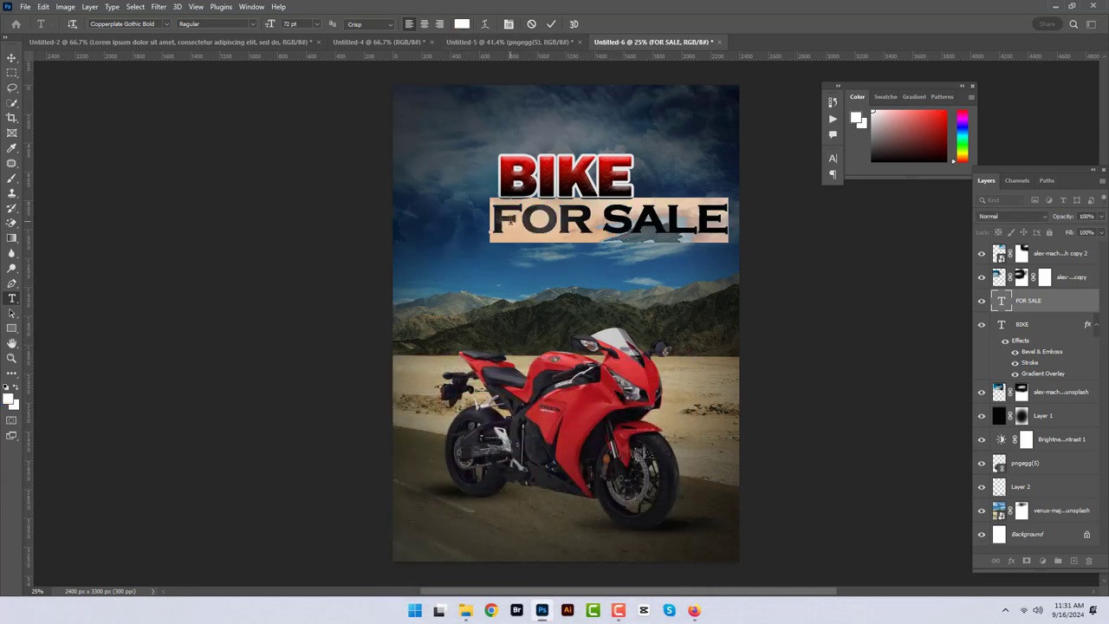
{"action": "left_click", "coordinate": [551, 23]}
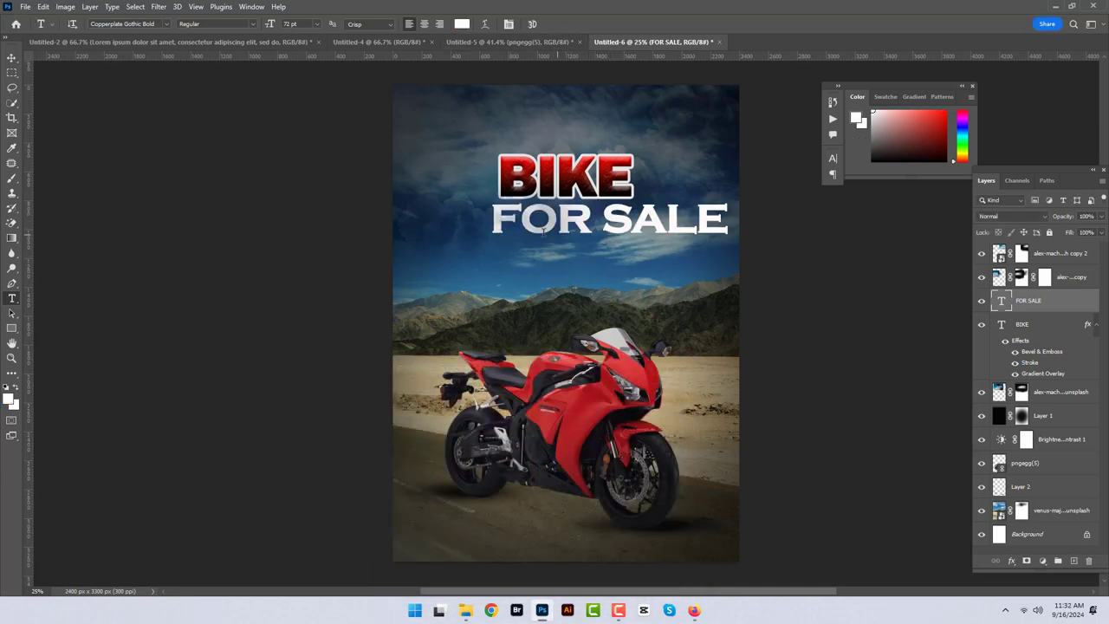
{"action": "left_click", "coordinate": [12, 57]}
{"action": "left_click_drag", "start_coordinate": [580, 223], "coordinate": [541, 224]}
Step: Select the FOR SALE and BIKE layers and nudge BIKE about 6 px right
{"action": "left_click", "coordinate": [475, 156]}
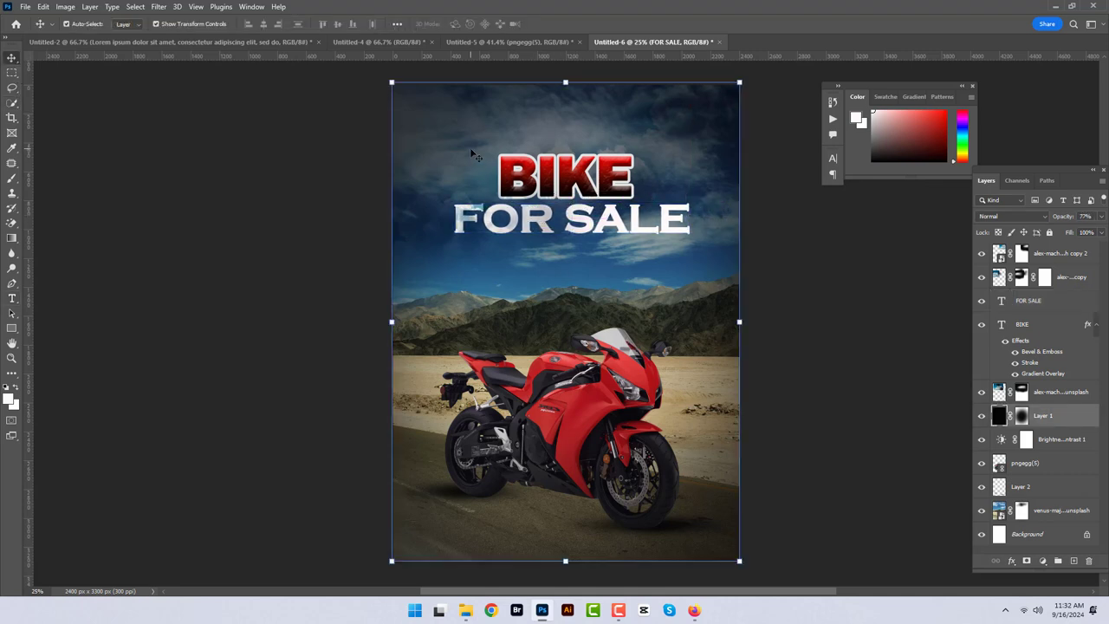
{"action": "left_click", "coordinate": [695, 284]}
{"action": "left_click", "coordinate": [590, 227]}
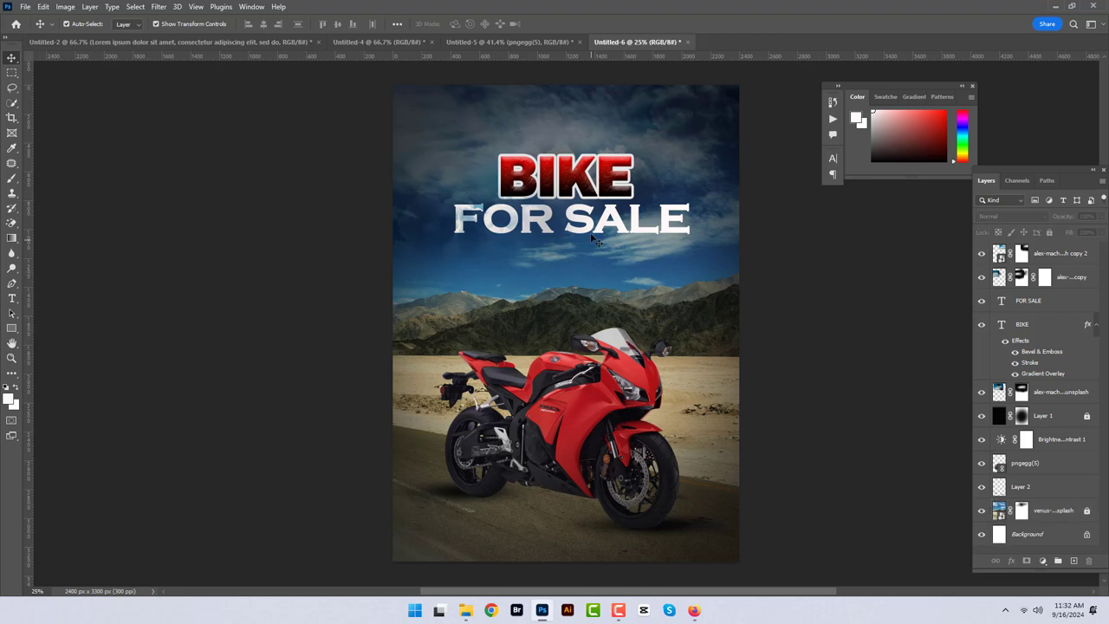
{"action": "left_click", "coordinate": [587, 189], "text": "shift"}
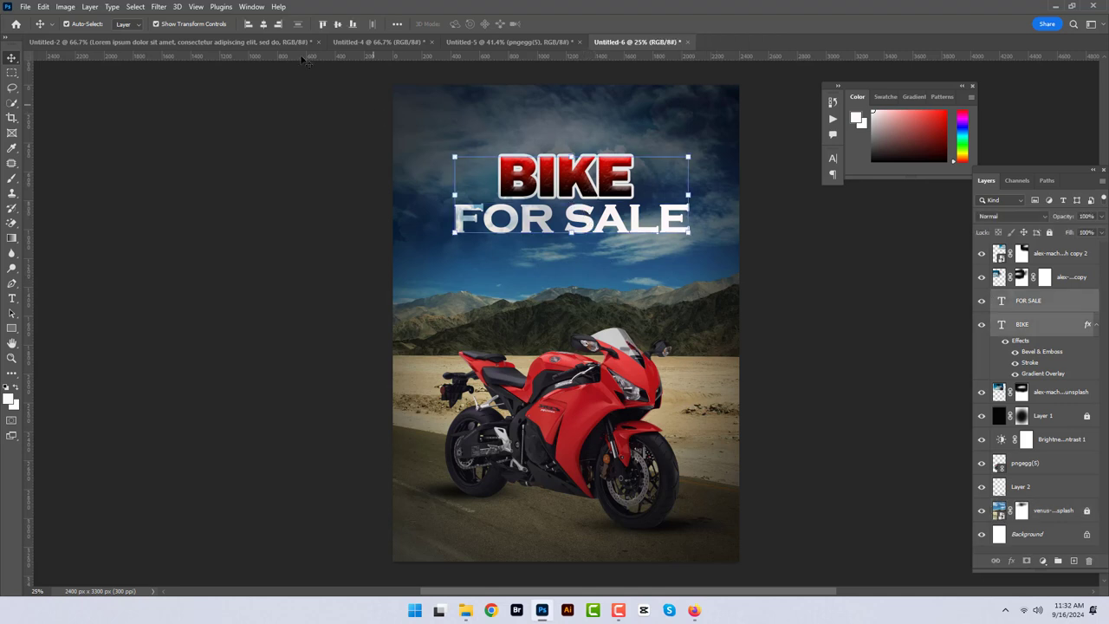
{"action": "left_click_drag", "start_coordinate": [517, 183], "coordinate": [560, 191]}
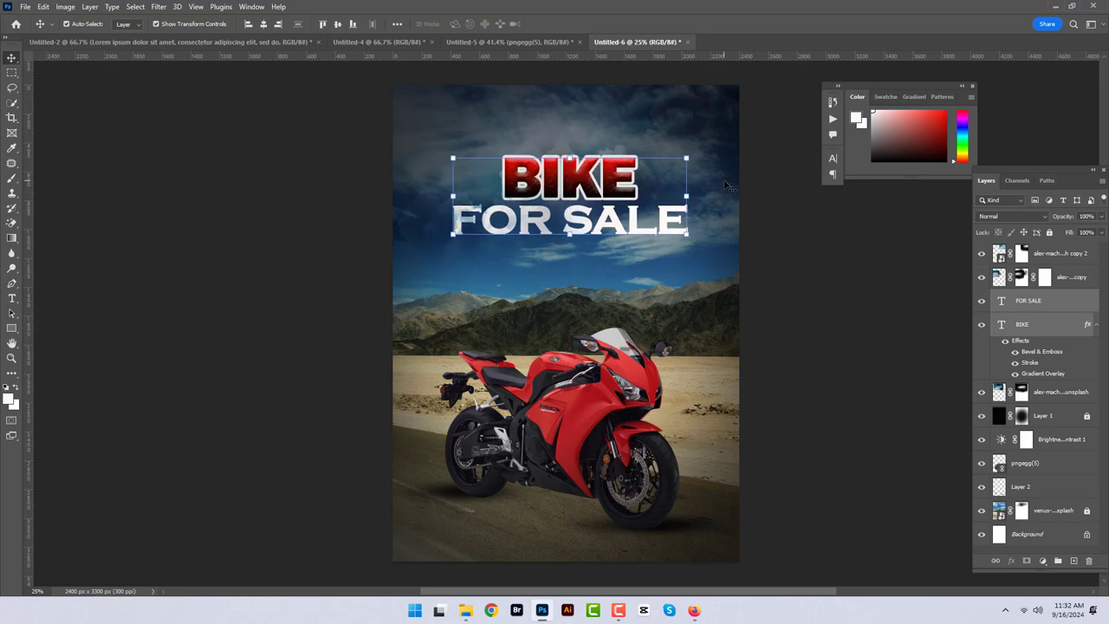
Step: Type 'Exclusive' as a new text line and move it to the poster's top centre
{"action": "left_click", "coordinate": [12, 298]}
{"action": "left_click", "coordinate": [532, 133]}
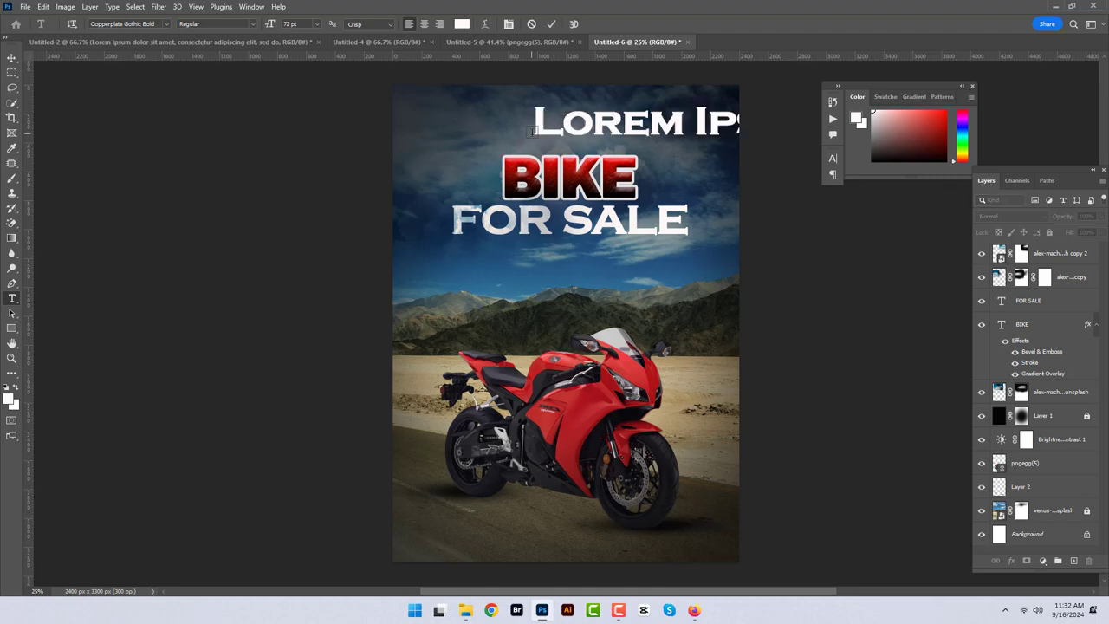
{"action": "type", "text": "E"}
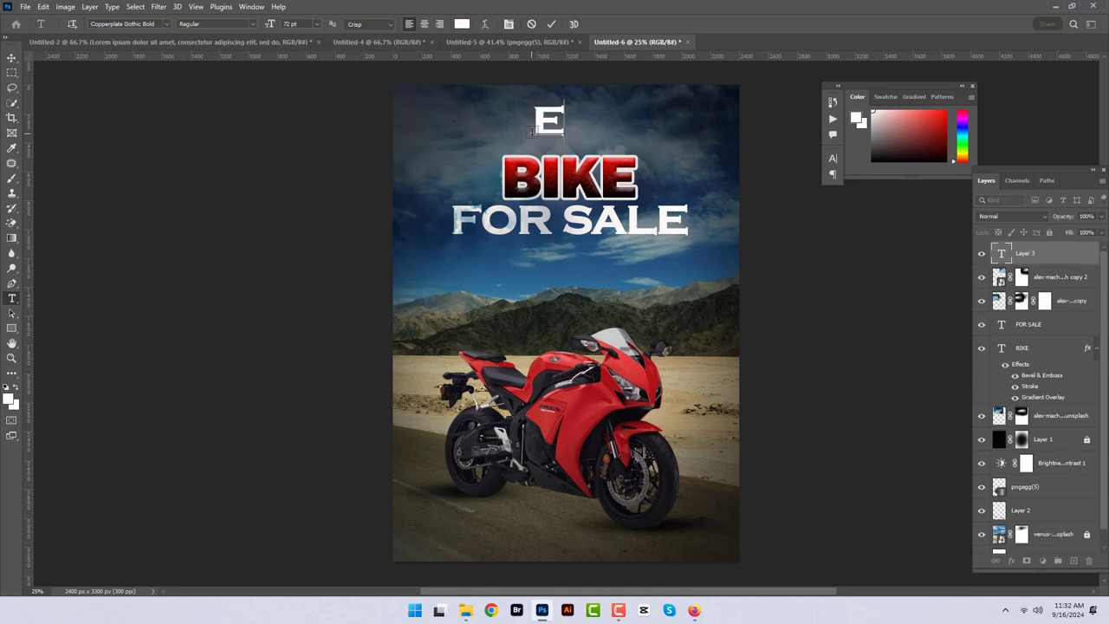
{"action": "type", "text": "x"}
{"action": "type", "text": "clusive"}
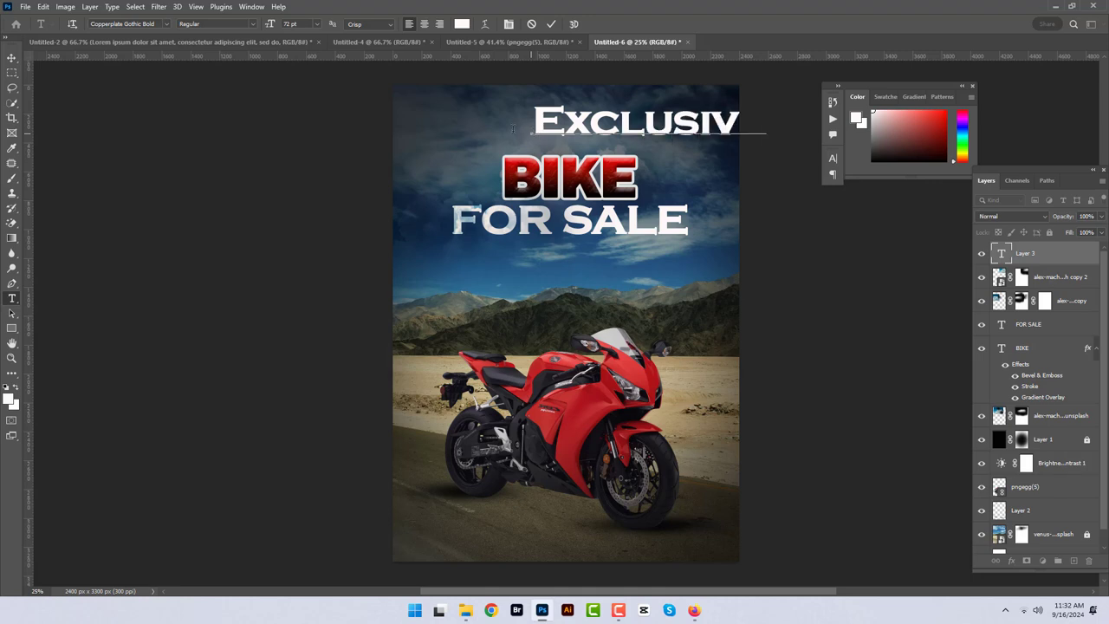
{"action": "left_click", "coordinate": [551, 24]}
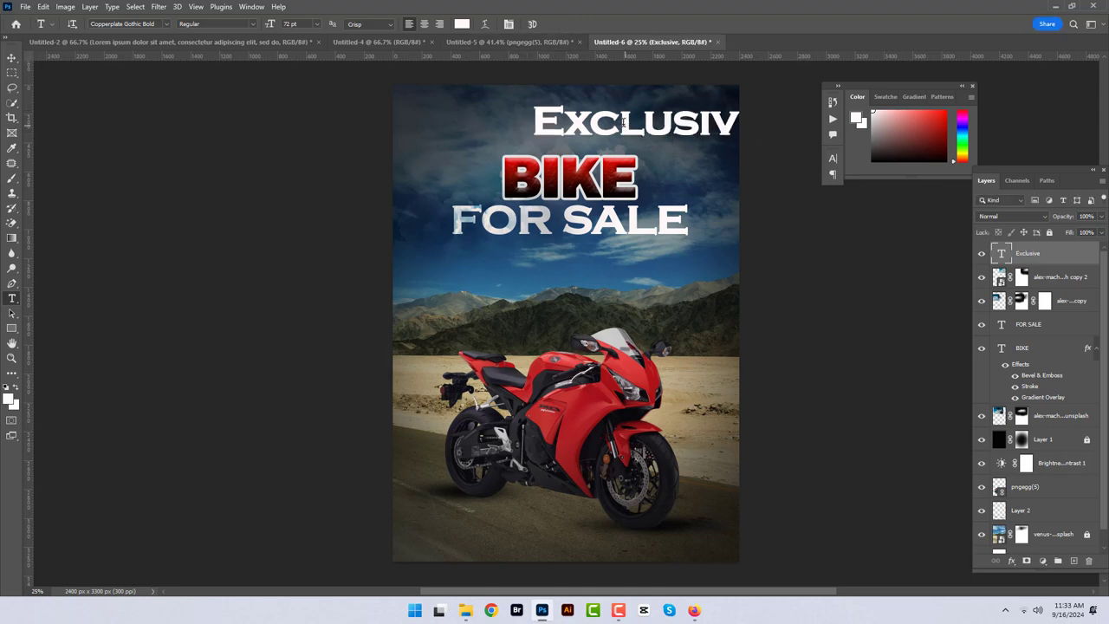
{"action": "key", "text": "v"}
{"action": "left_click_drag", "start_coordinate": [591, 124], "coordinate": [516, 122]}
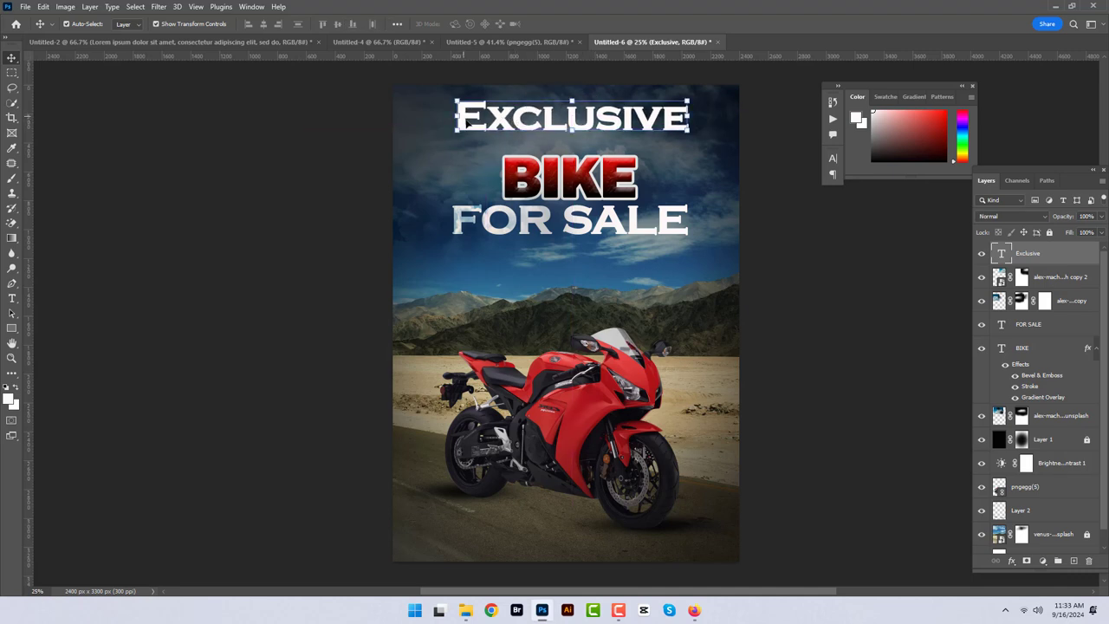
{"action": "key", "text": "ctrl+t"}
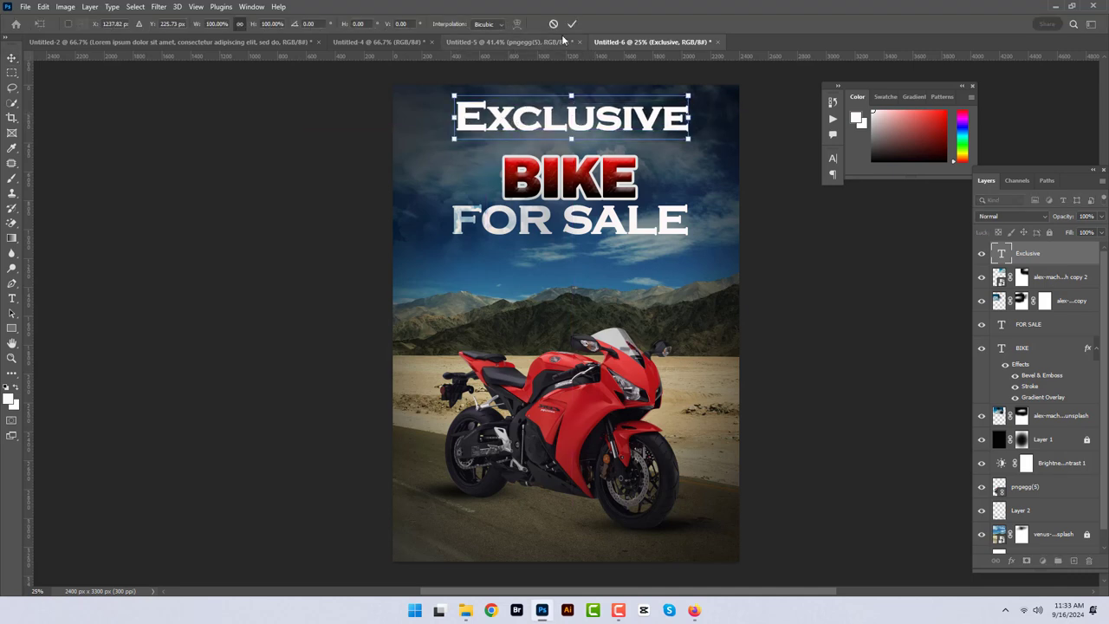
{"action": "key", "text": "Return"}
{"action": "left_click", "coordinate": [12, 298]}
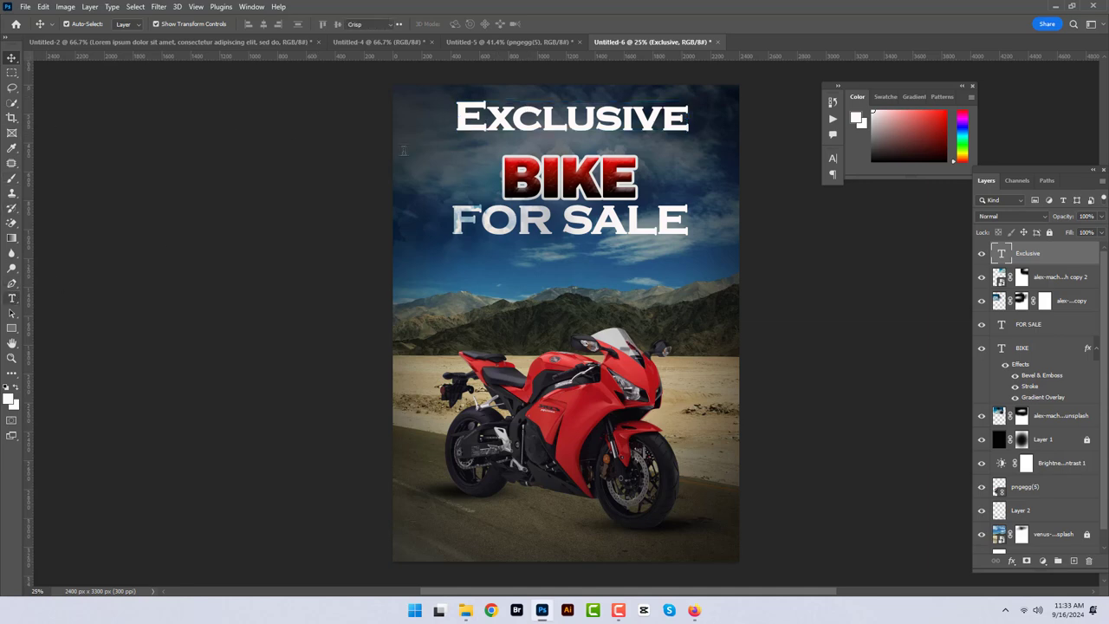
Step: Restyle Exclusive in red Bella Fashion Personal Use script
{"action": "left_click_drag", "start_coordinate": [457, 116], "coordinate": [685, 117]}
{"action": "left_click", "coordinate": [166, 24]}
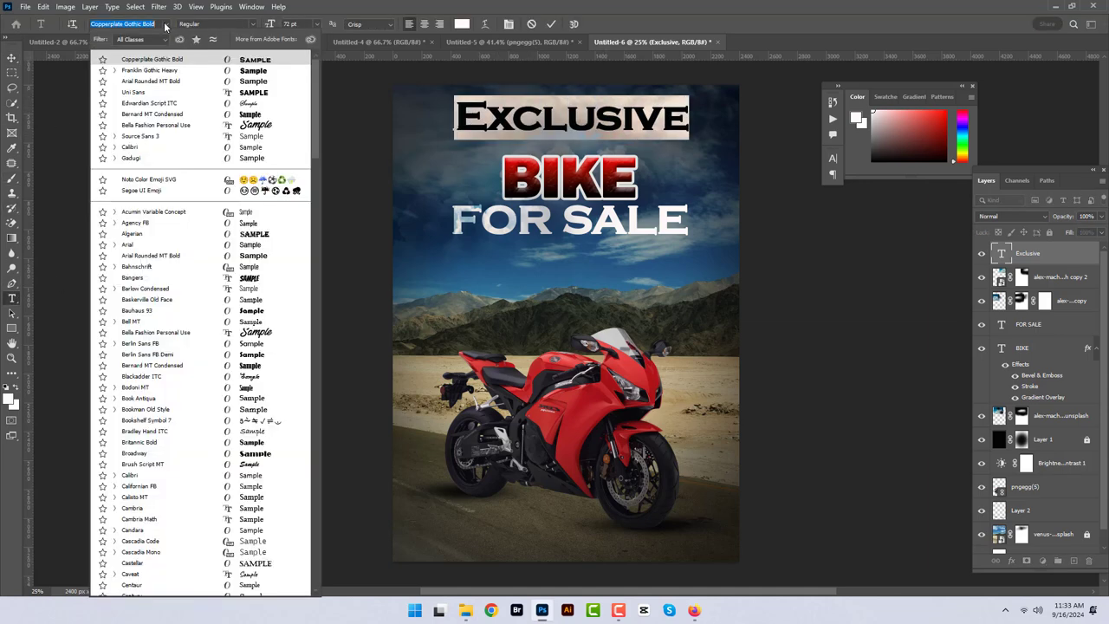
{"action": "left_click", "coordinate": [221, 127]}
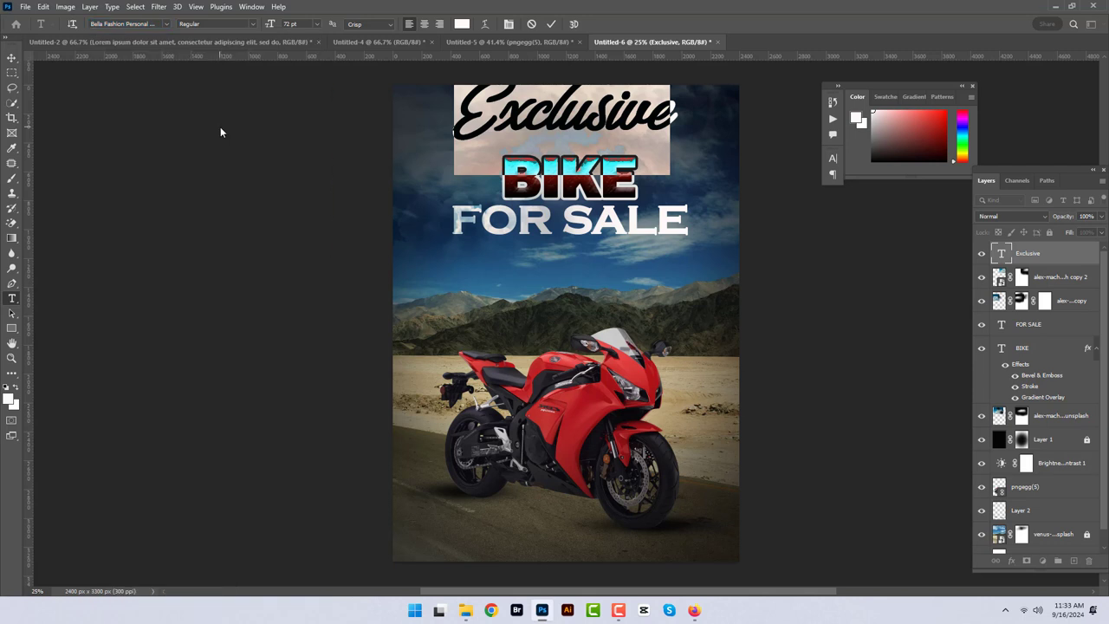
{"action": "left_click", "coordinate": [944, 113]}
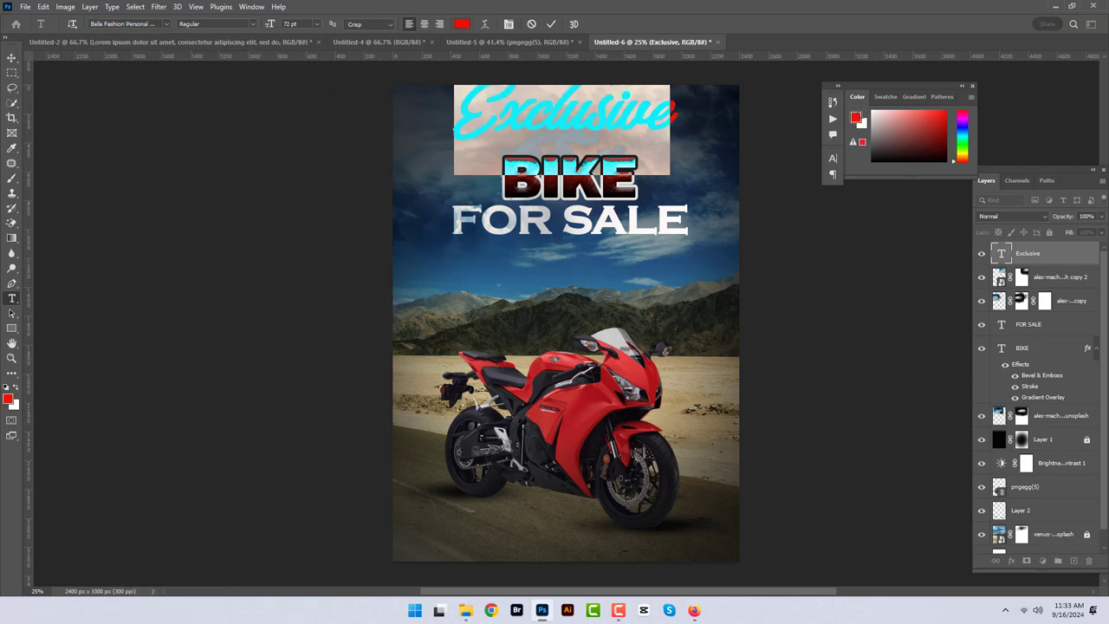
{"action": "left_click", "coordinate": [551, 24]}
Step: Scale Exclusive down and place it just above the left side of BIKE
{"action": "key", "text": "v"}
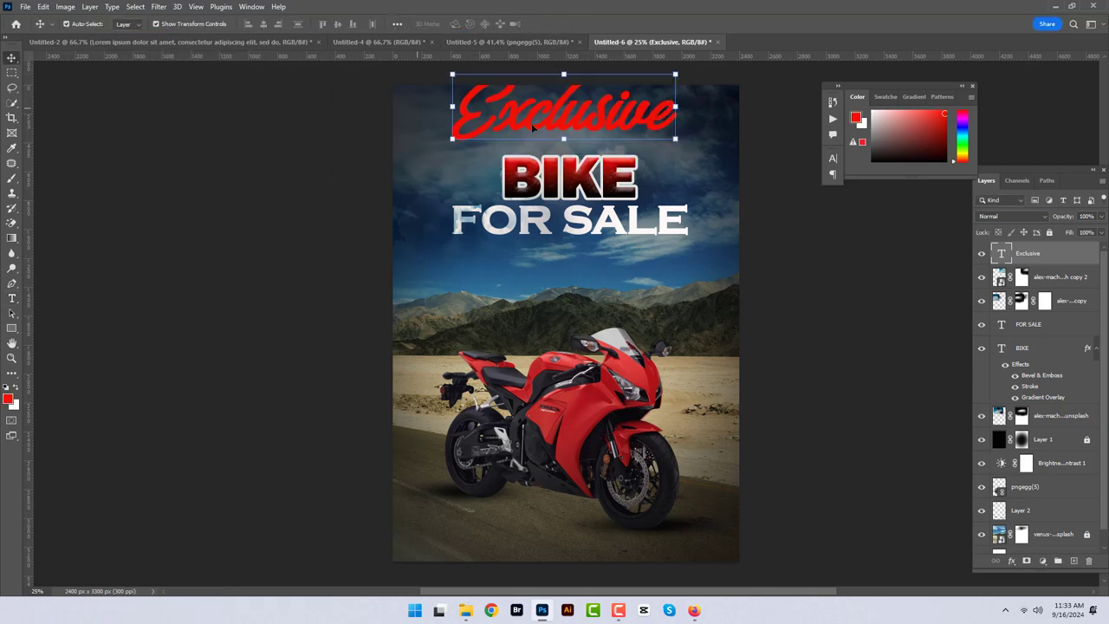
{"action": "mouse_move", "coordinate": [452, 73]}
{"action": "left_mouse_down"}
{"action": "mouse_move", "coordinate": [598, 156]}
{"action": "mouse_move", "coordinate": [510, 149]}
{"action": "mouse_move", "coordinate": [536, 151]}
{"action": "left_mouse_up"}
{"action": "key", "text": "Return"}
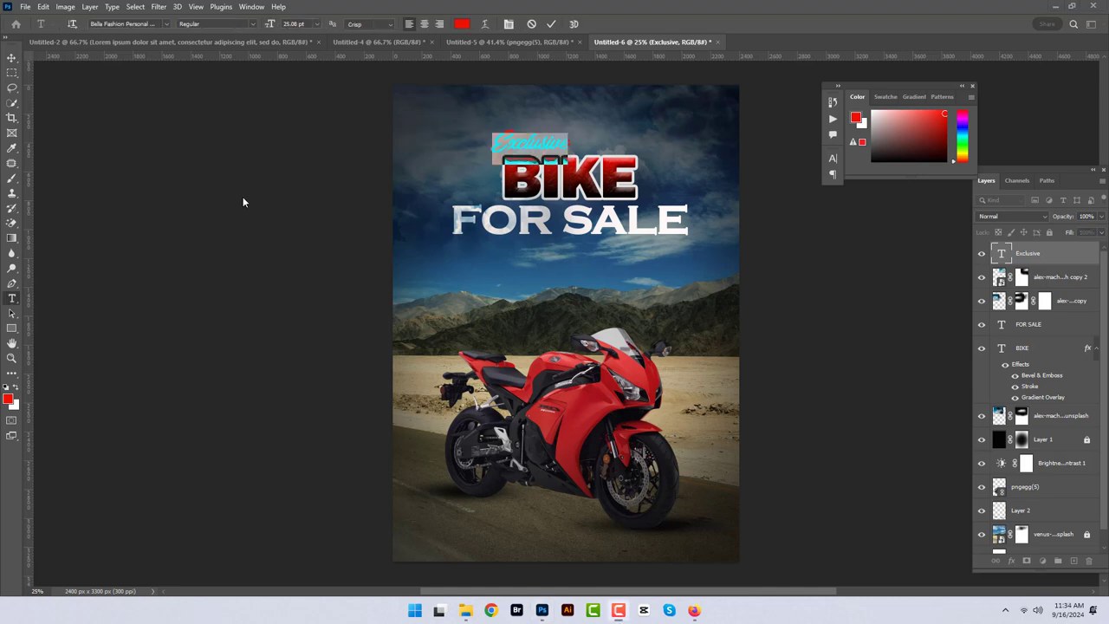
{"action": "left_click", "coordinate": [1065, 256]}
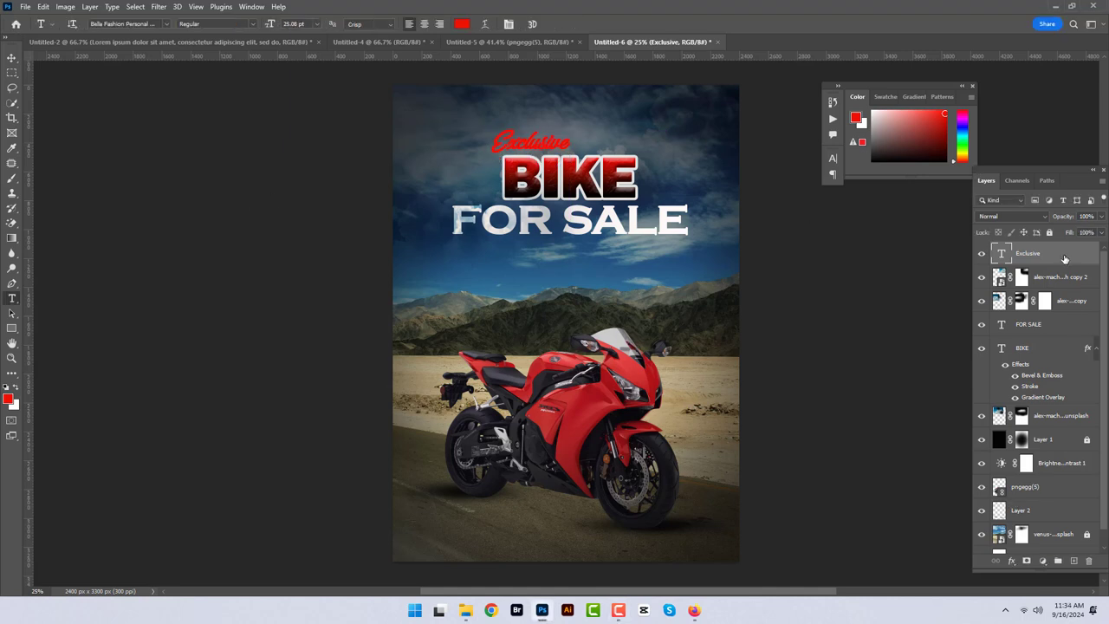
Step: Give Exclusive a 5 px inside stroke in dark maroon #6b0824
{"action": "double_click", "coordinate": [1065, 258]}
{"action": "left_click", "coordinate": [1064, 258]}
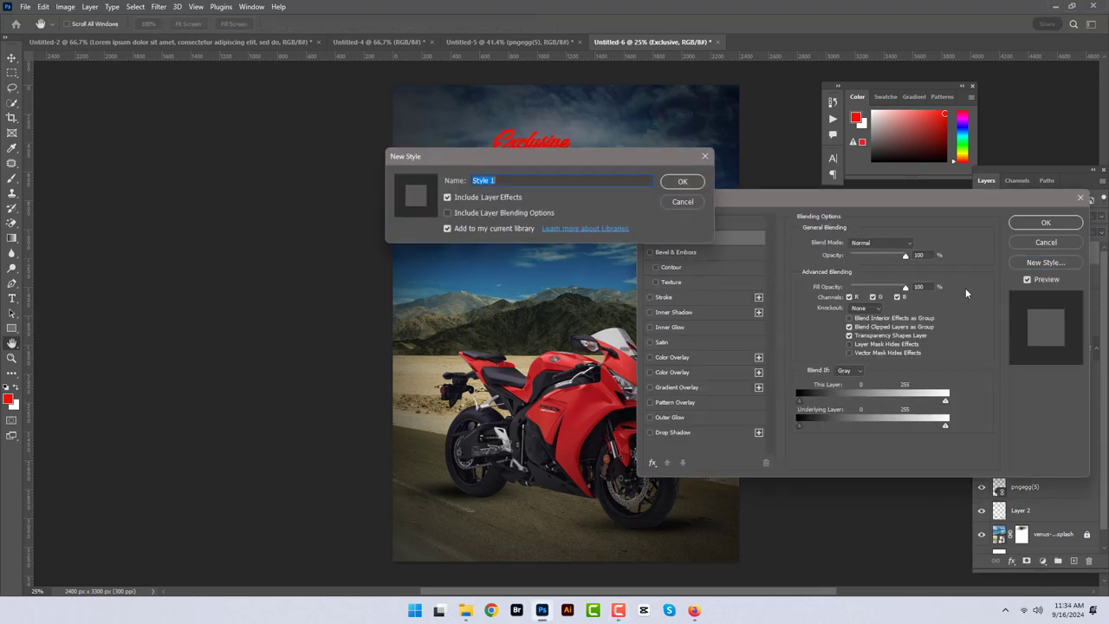
{"action": "left_click", "coordinate": [682, 201]}
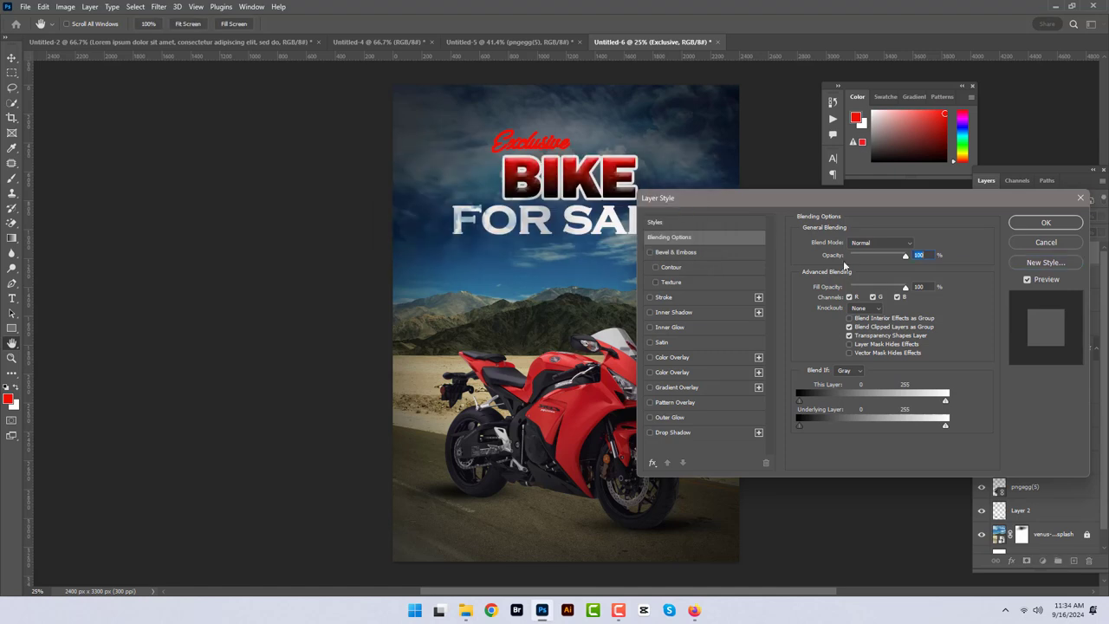
{"action": "left_click", "coordinate": [681, 296]}
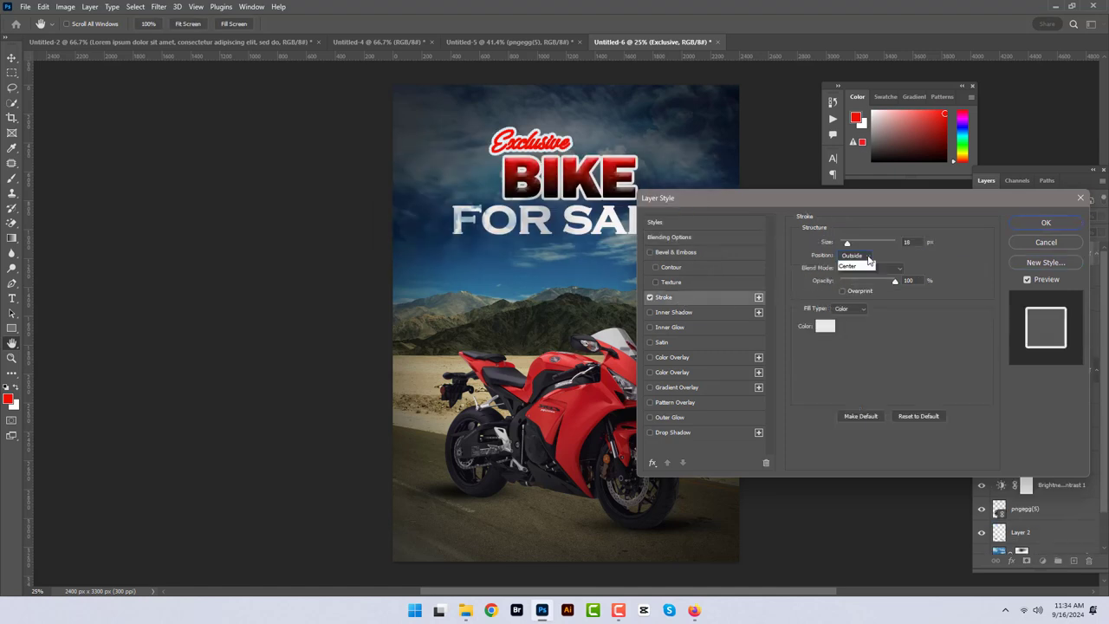
{"action": "left_click", "coordinate": [854, 254]}
{"action": "left_click", "coordinate": [854, 270]}
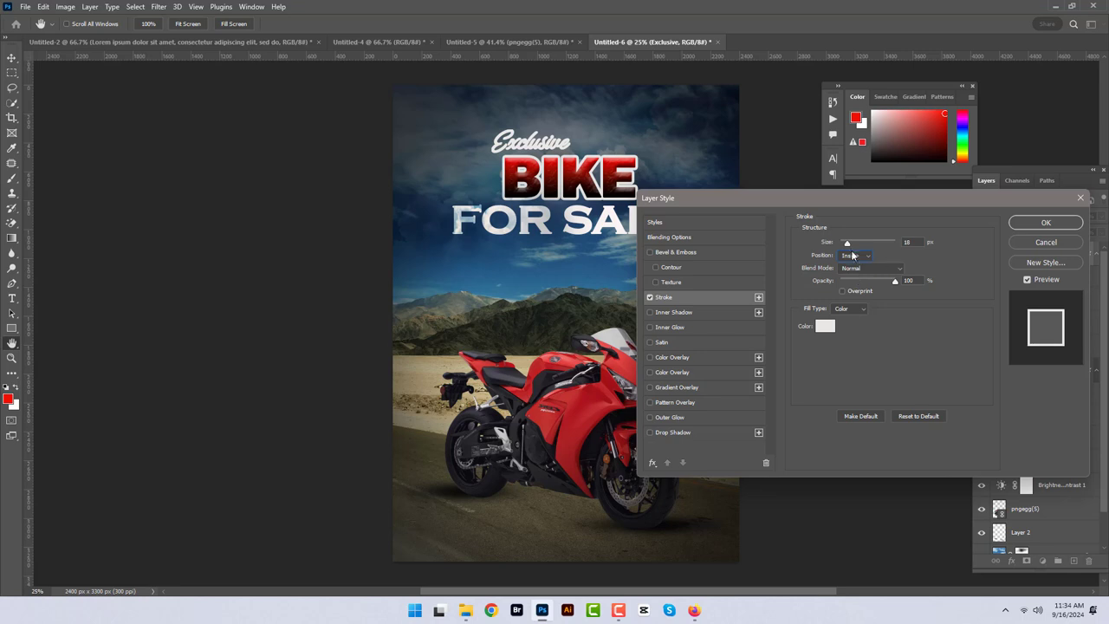
{"action": "left_click_drag", "start_coordinate": [846, 243], "coordinate": [842, 242]}
{"action": "left_click", "coordinate": [825, 326]}
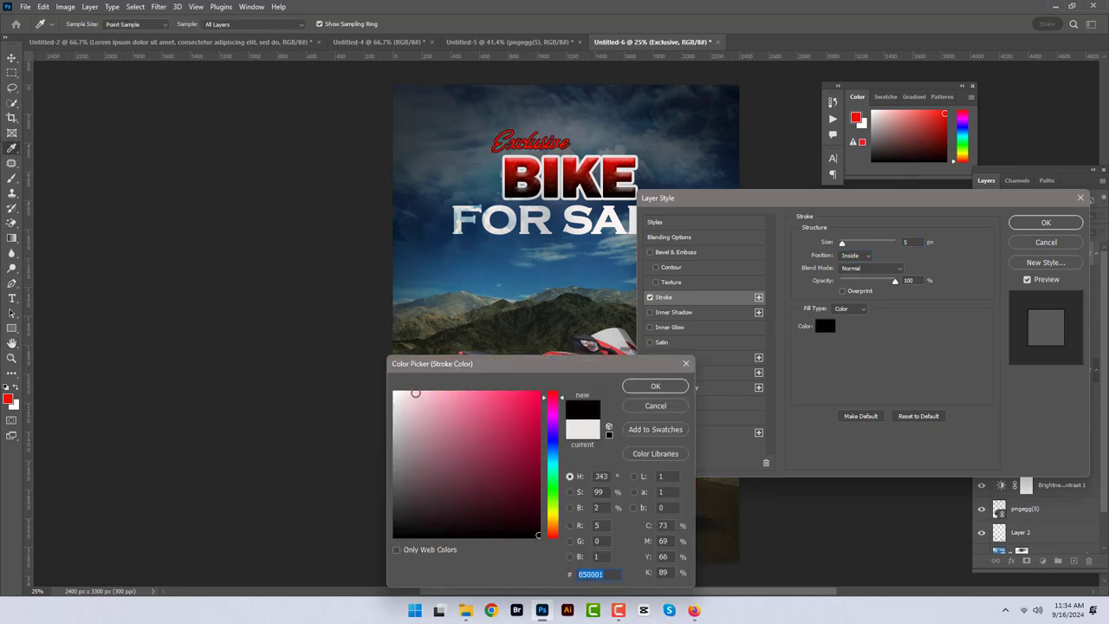
{"action": "mouse_move", "coordinate": [416, 393]}
{"action": "left_mouse_down"}
{"action": "mouse_move", "coordinate": [534, 502]}
{"action": "mouse_move", "coordinate": [529, 476]}
{"action": "left_mouse_up"}
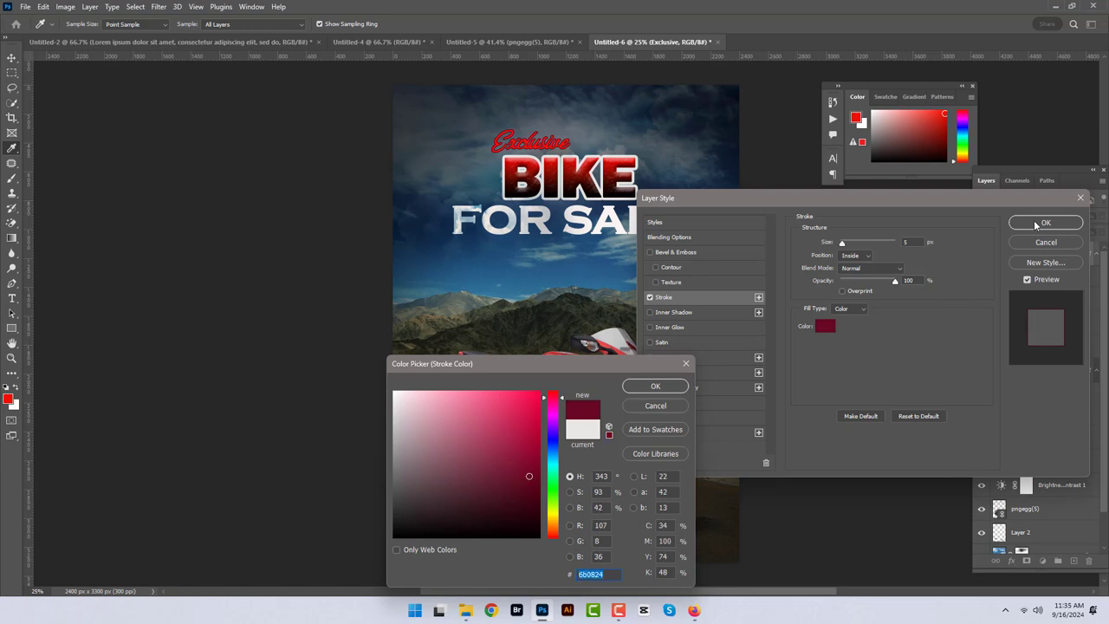
{"action": "key", "text": "Return"}
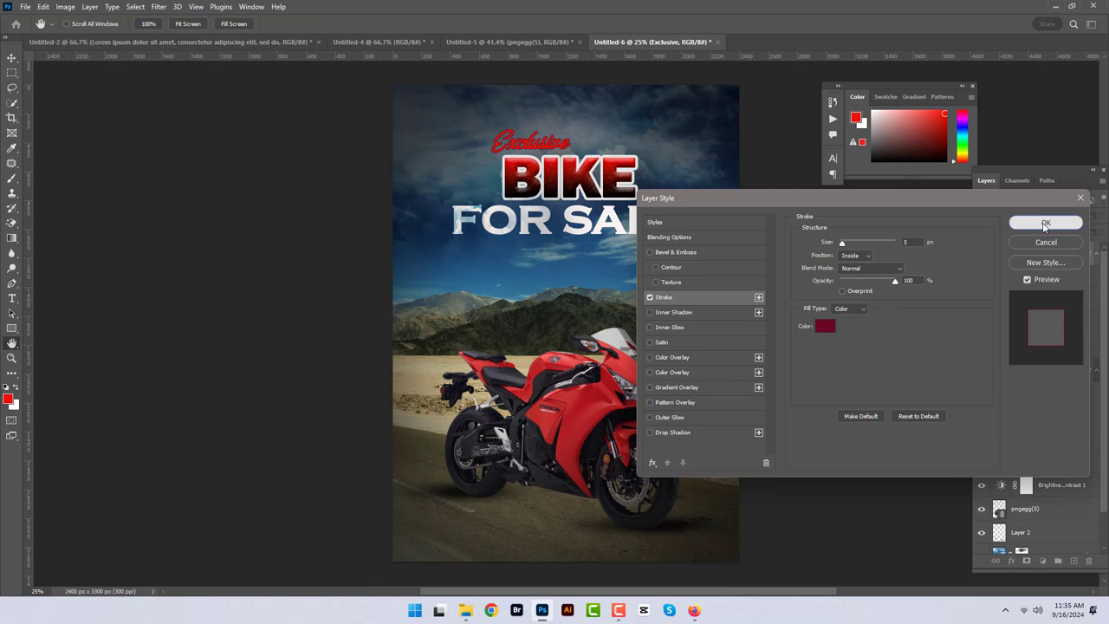
{"action": "left_click", "coordinate": [1046, 224]}
Step: Add a new layer and draw a rectangle covering the whole title block
{"action": "key", "text": "v"}
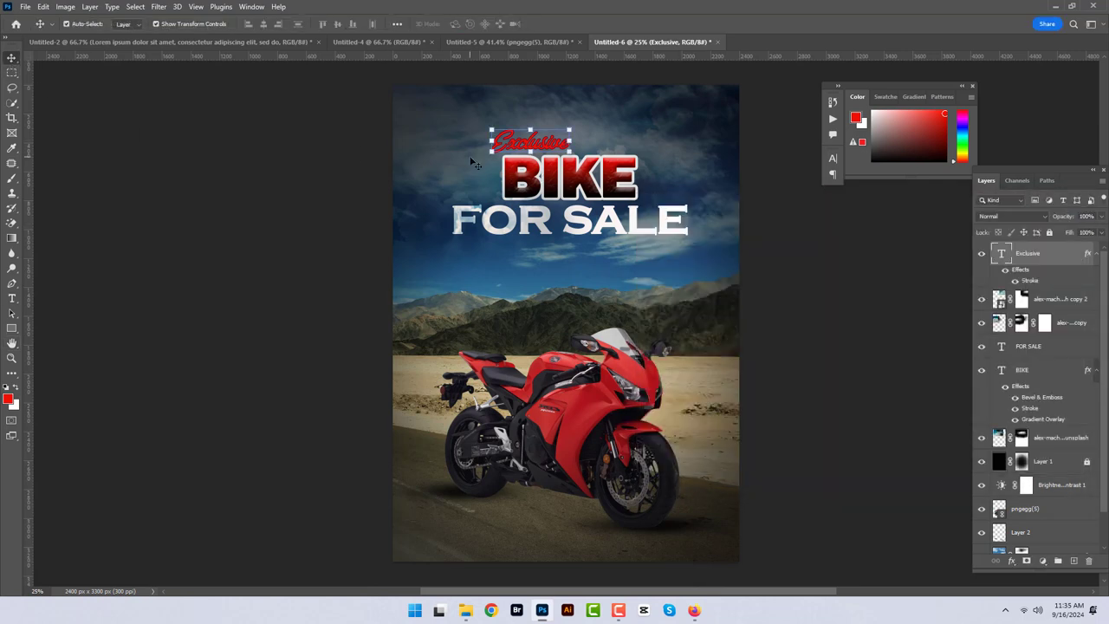
{"action": "left_click", "coordinate": [826, 293]}
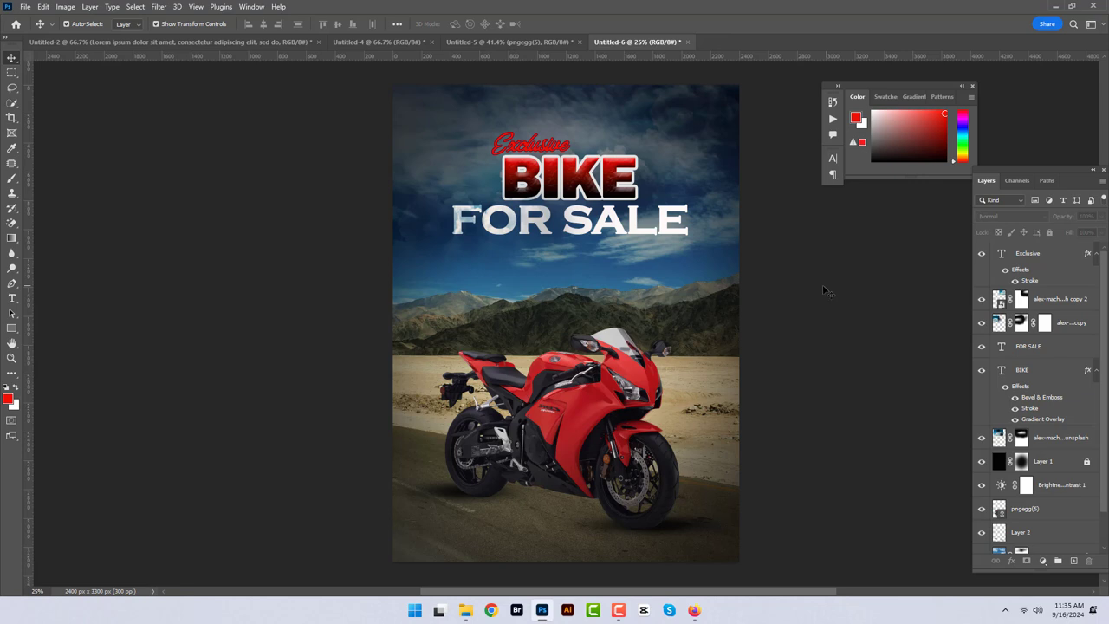
{"action": "left_click", "coordinate": [1028, 253]}
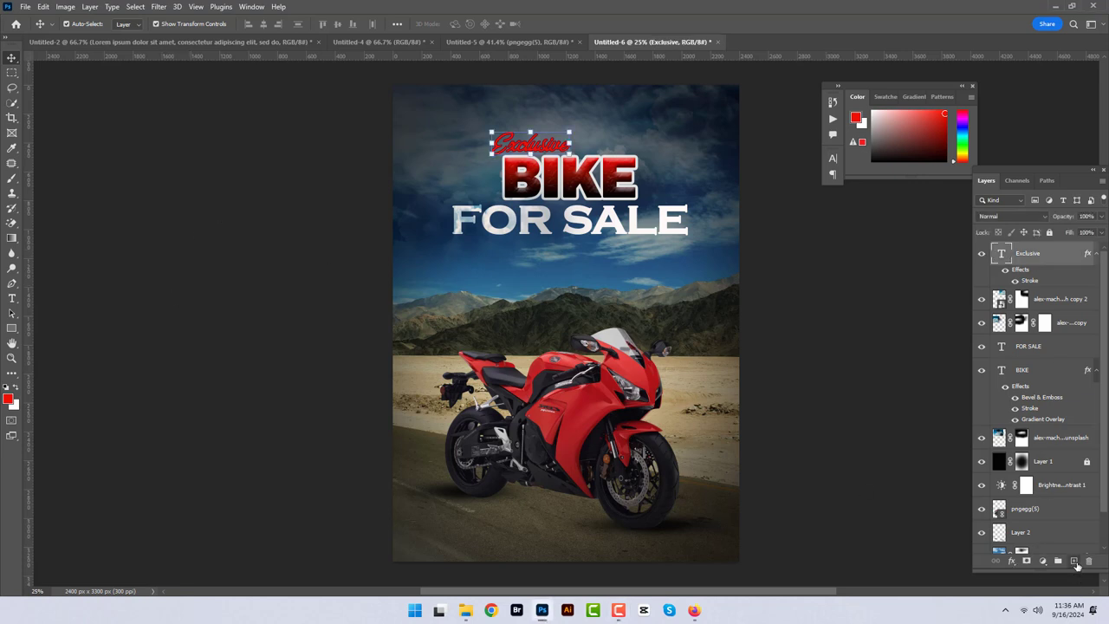
{"action": "left_click", "coordinate": [1073, 560]}
{"action": "left_click", "coordinate": [11, 328]}
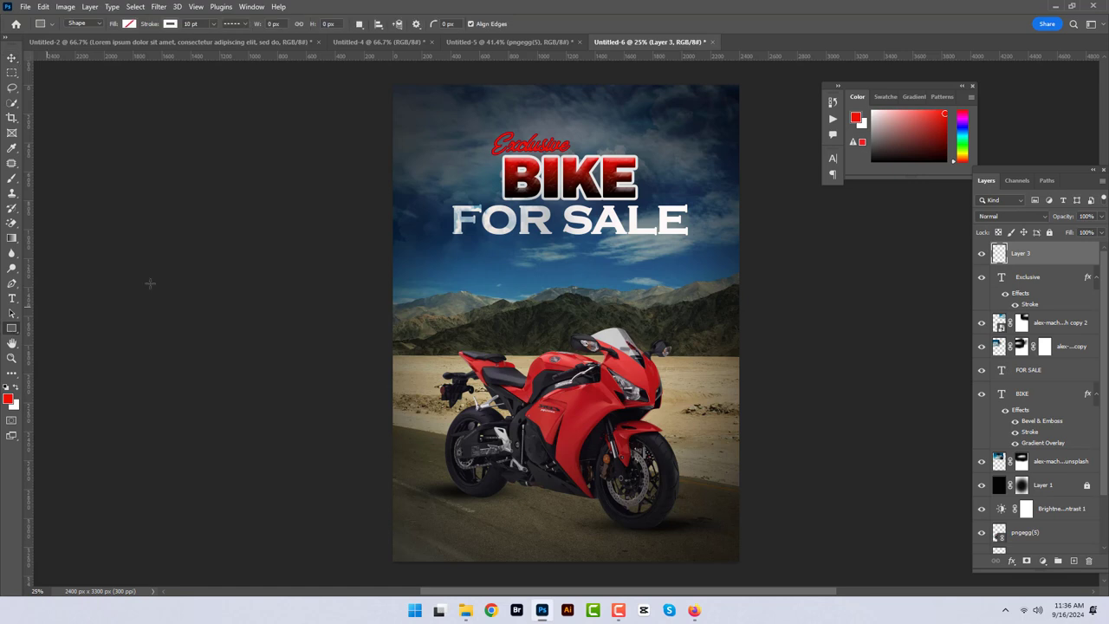
{"action": "mouse_move", "coordinate": [440, 116]}
{"action": "left_mouse_down"}
{"action": "mouse_move", "coordinate": [695, 249]}
{"action": "mouse_move", "coordinate": [694, 277]}
{"action": "left_mouse_up"}
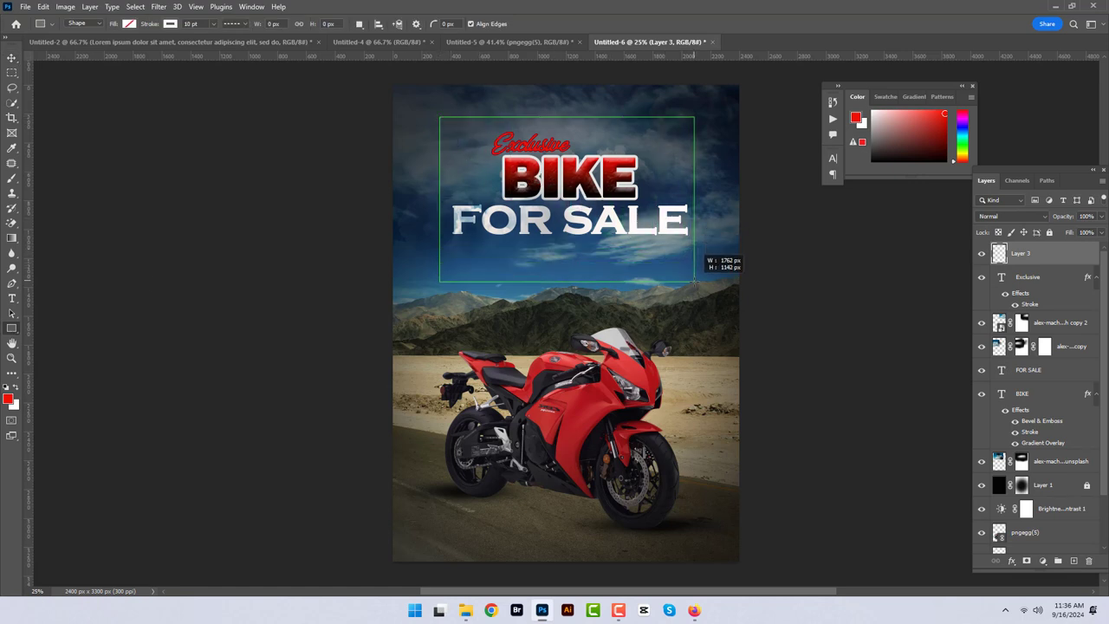
{"action": "left_click_drag", "start_coordinate": [694, 278], "coordinate": [694, 286]}
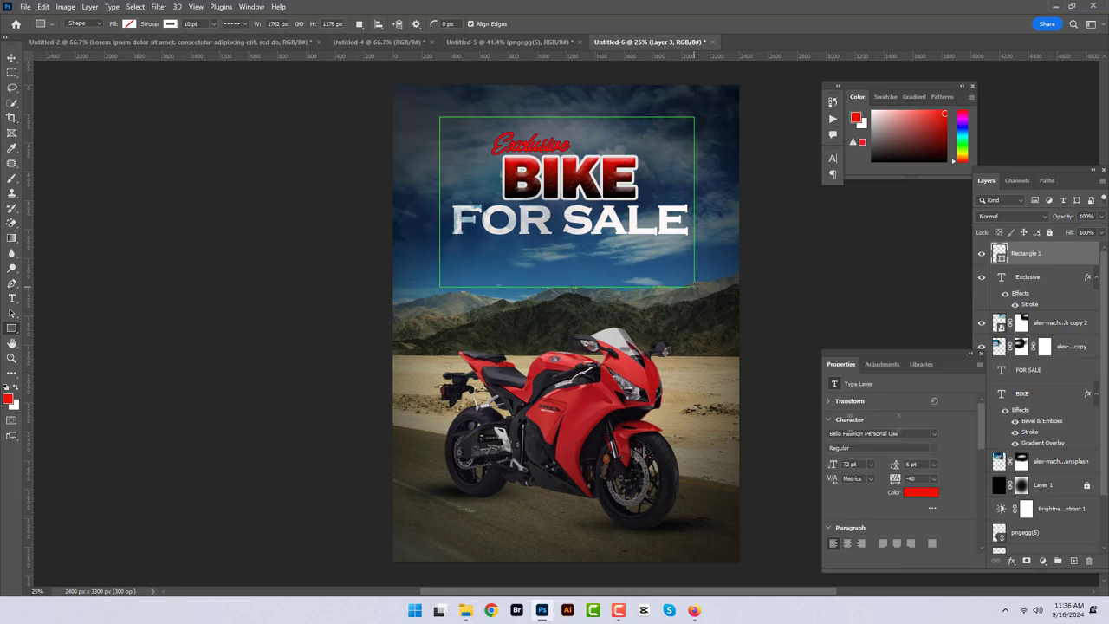
Step: Give the rectangle a white fill with no outline and move it lower in the layer stack
{"action": "left_click", "coordinate": [245, 24]}
{"action": "left_click", "coordinate": [240, 64]}
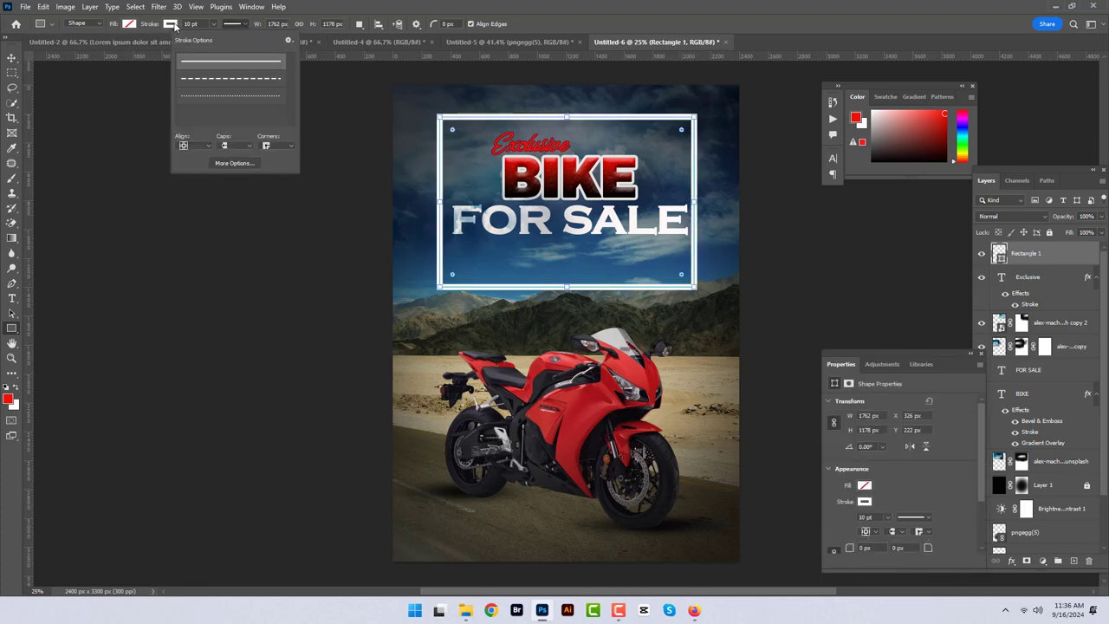
{"action": "left_click", "coordinate": [170, 23]}
{"action": "left_click", "coordinate": [101, 45]}
{"action": "left_click", "coordinate": [132, 26]}
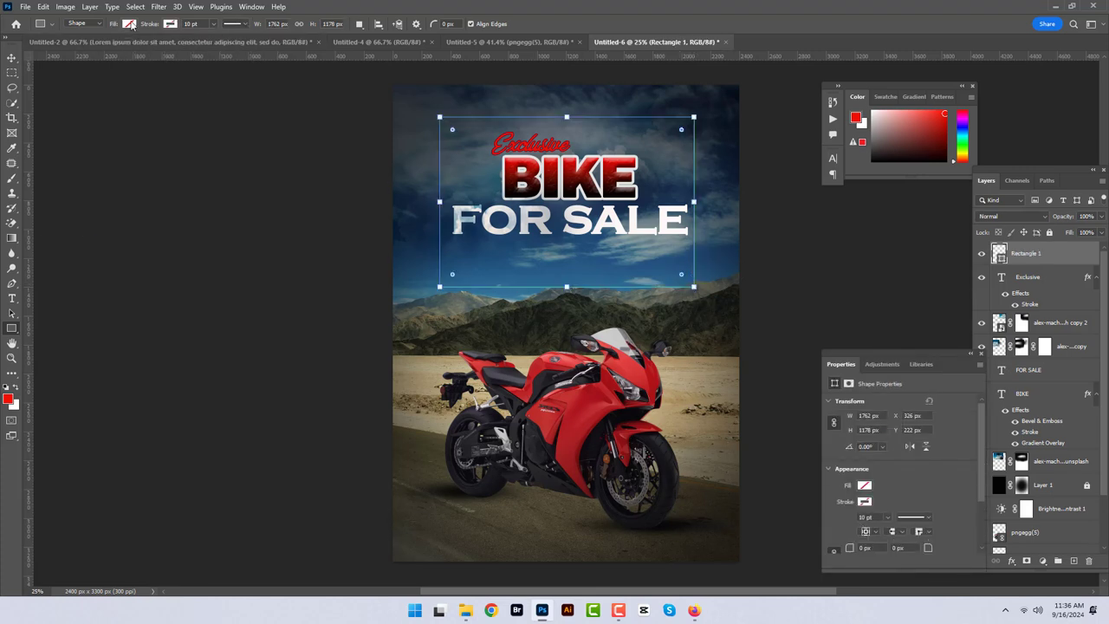
{"action": "left_click", "coordinate": [130, 24]}
{"action": "left_click", "coordinate": [83, 85]}
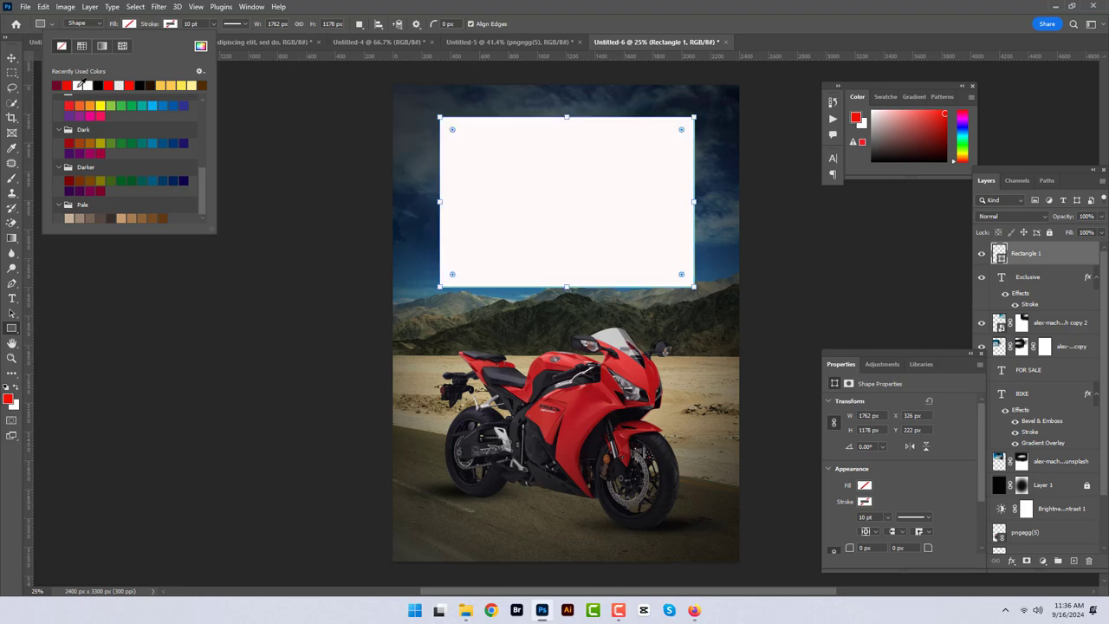
{"action": "key", "text": "v"}
{"action": "left_click_drag", "start_coordinate": [1073, 257], "coordinate": [1077, 541]}
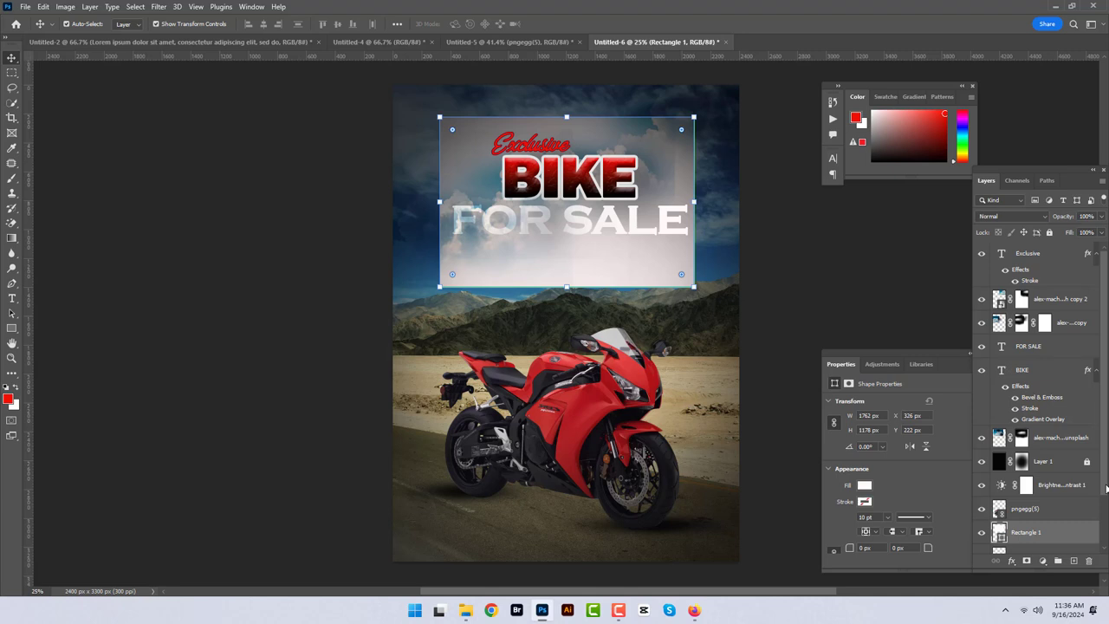
Step: Place the rectangle just above the sky photo layer and set its opacity to 21%
{"action": "scroll", "coordinate": [1106, 489], "scroll_direction": "down", "scroll_amount": 3}
{"action": "left_click_drag", "start_coordinate": [1080, 476], "coordinate": [1079, 524]}
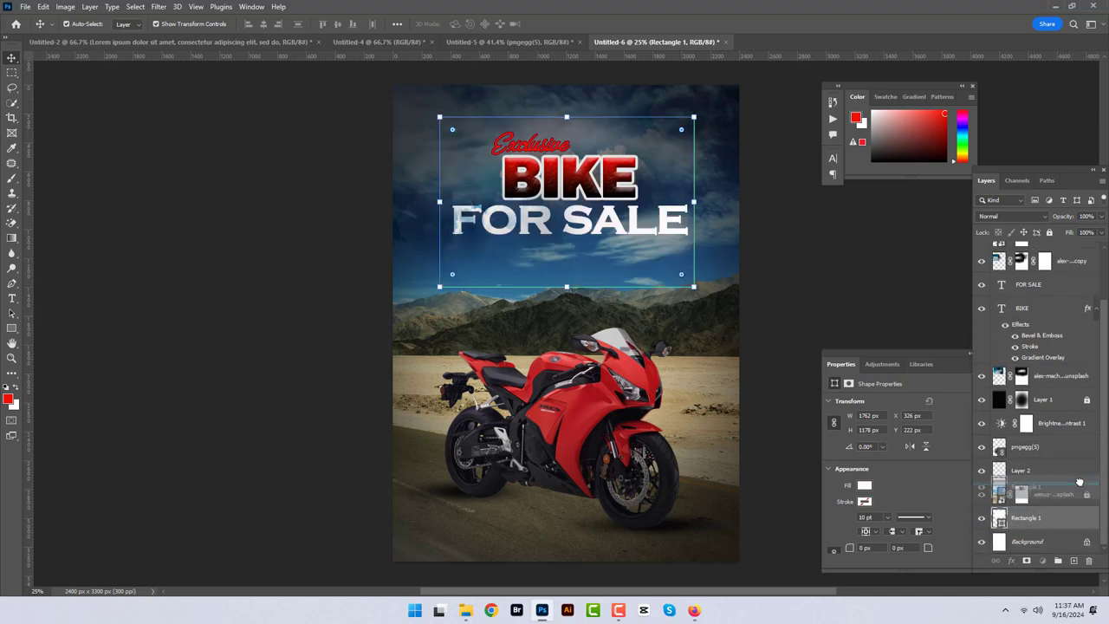
{"action": "left_click_drag", "start_coordinate": [1080, 482], "coordinate": [1074, 370]}
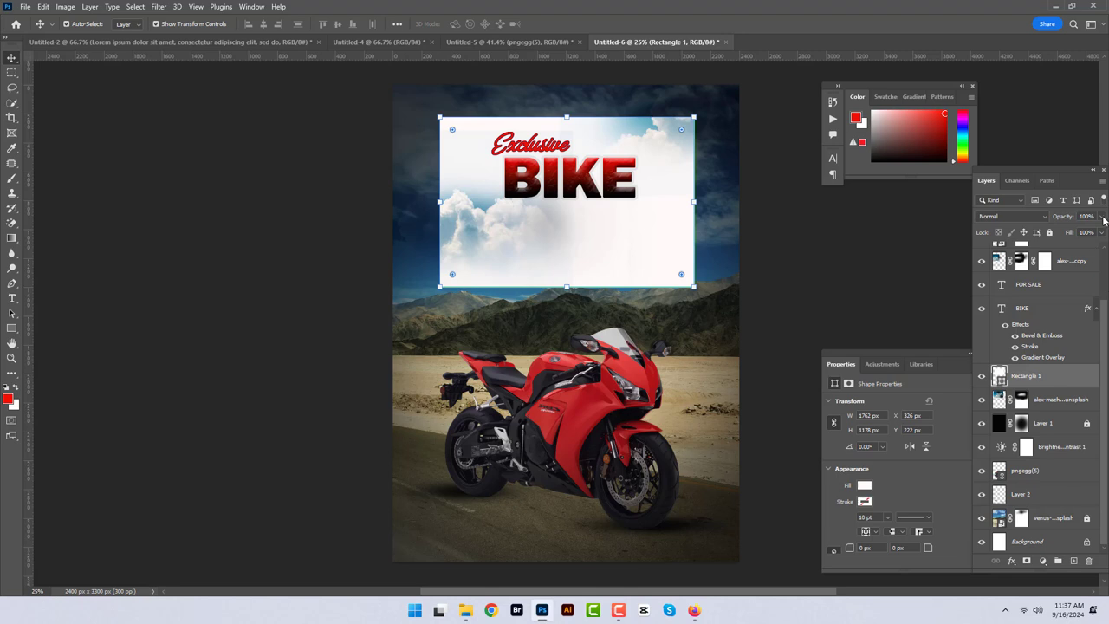
{"action": "left_click", "coordinate": [1103, 216]}
{"action": "left_click_drag", "start_coordinate": [1101, 232], "coordinate": [1060, 232]}
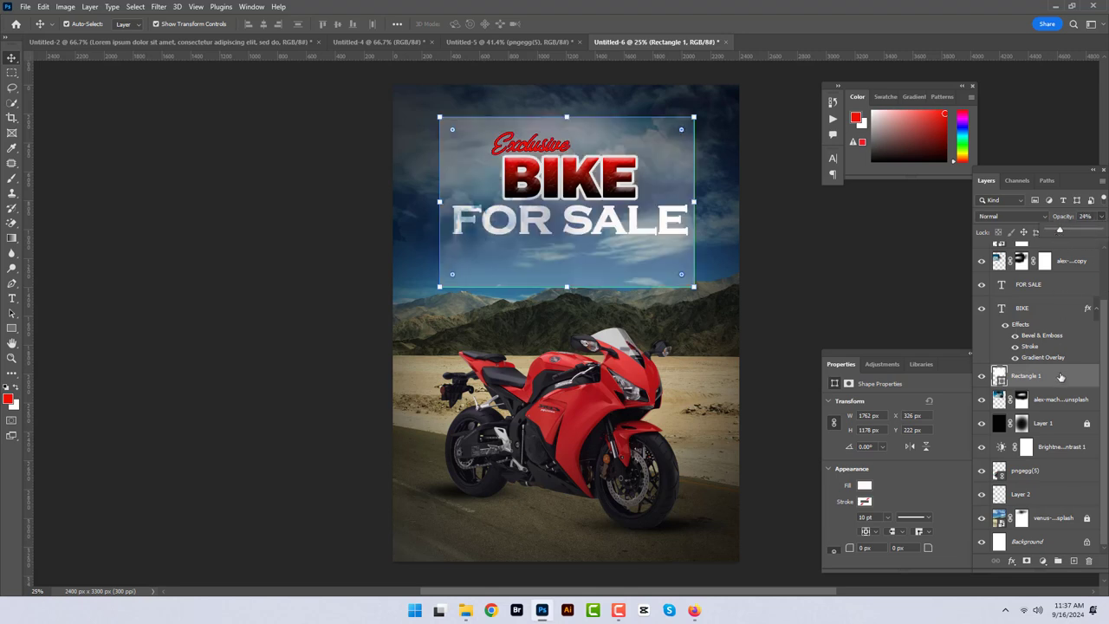
{"action": "left_click_drag", "start_coordinate": [1061, 386], "coordinate": [1057, 381]}
Step: Mask the Rectangle 1 title panel and paint black with a soft 400 px brush to fade its bottom
{"action": "left_click", "coordinate": [1026, 560]}
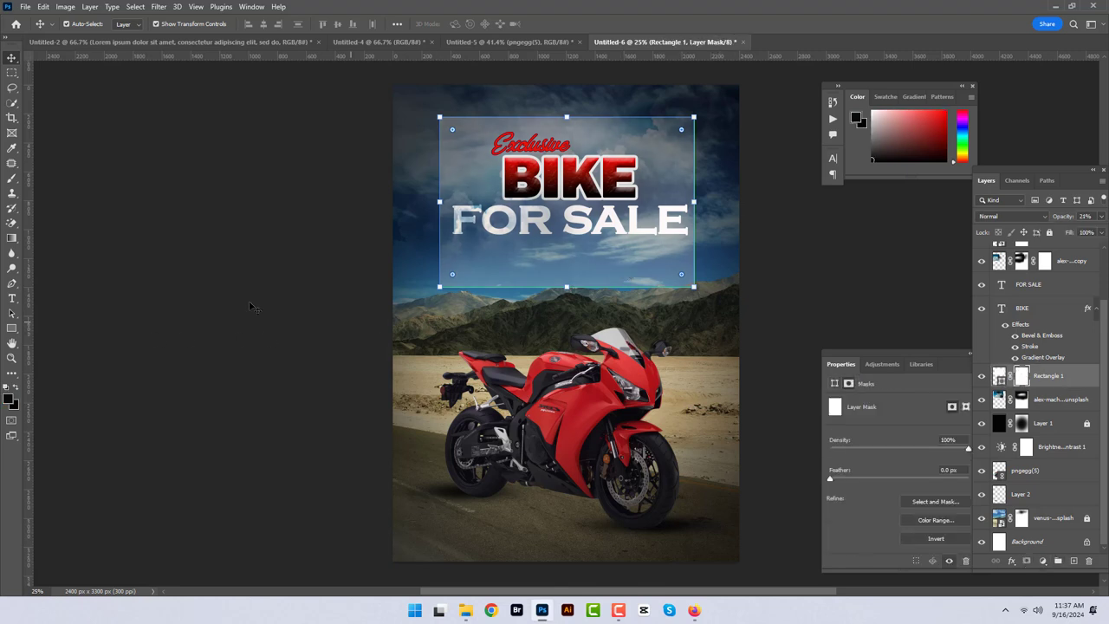
{"action": "left_click", "coordinate": [12, 177]}
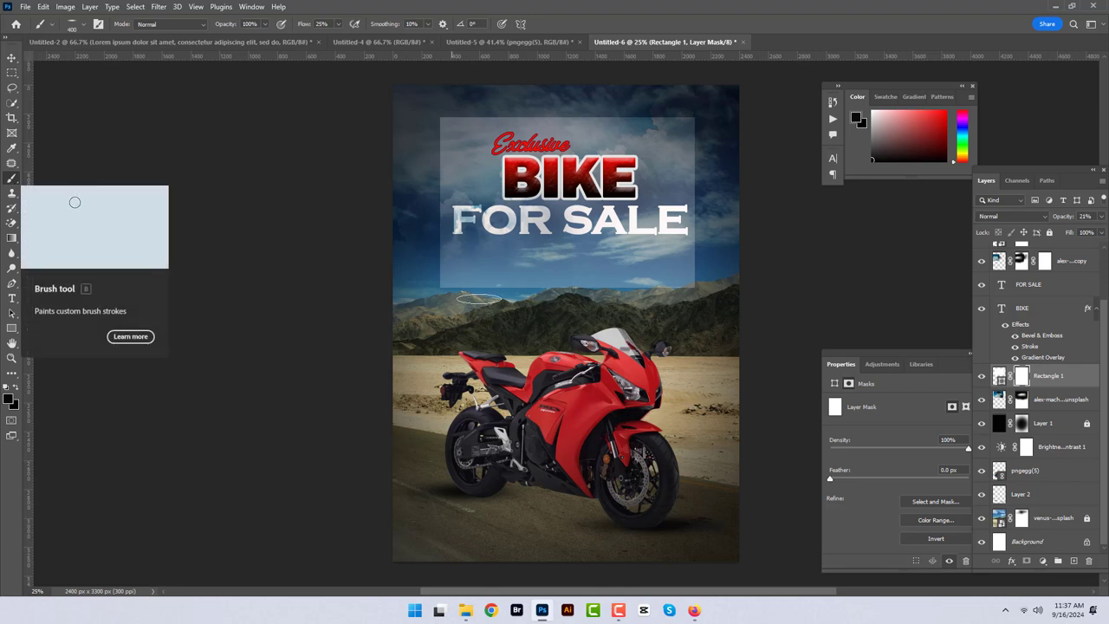
{"action": "left_click", "coordinate": [84, 24]}
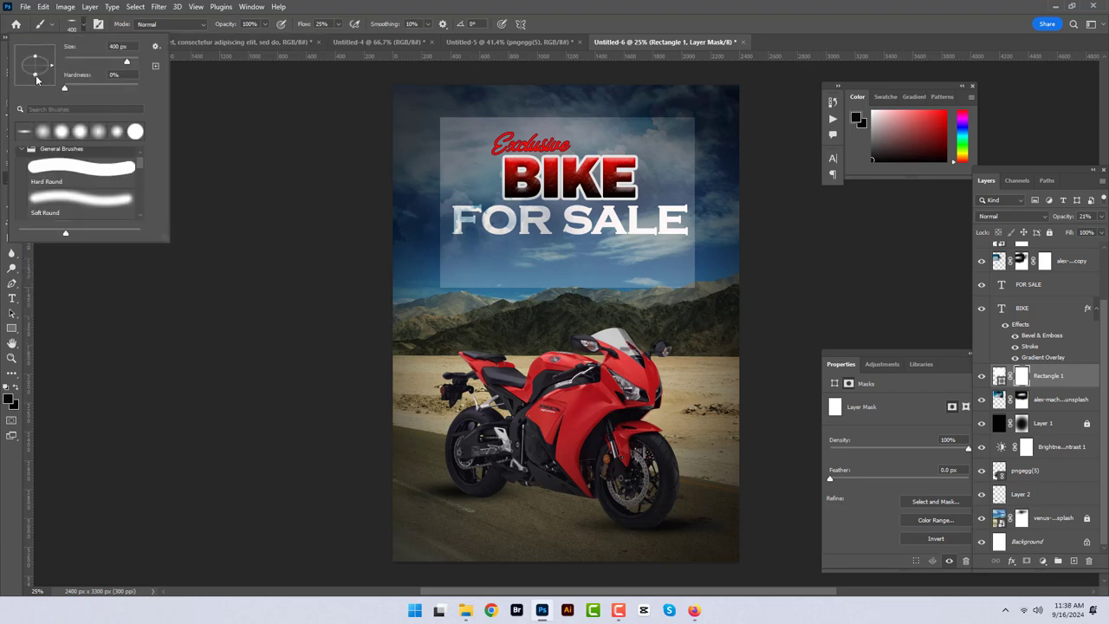
{"action": "left_click", "coordinate": [441, 293]}
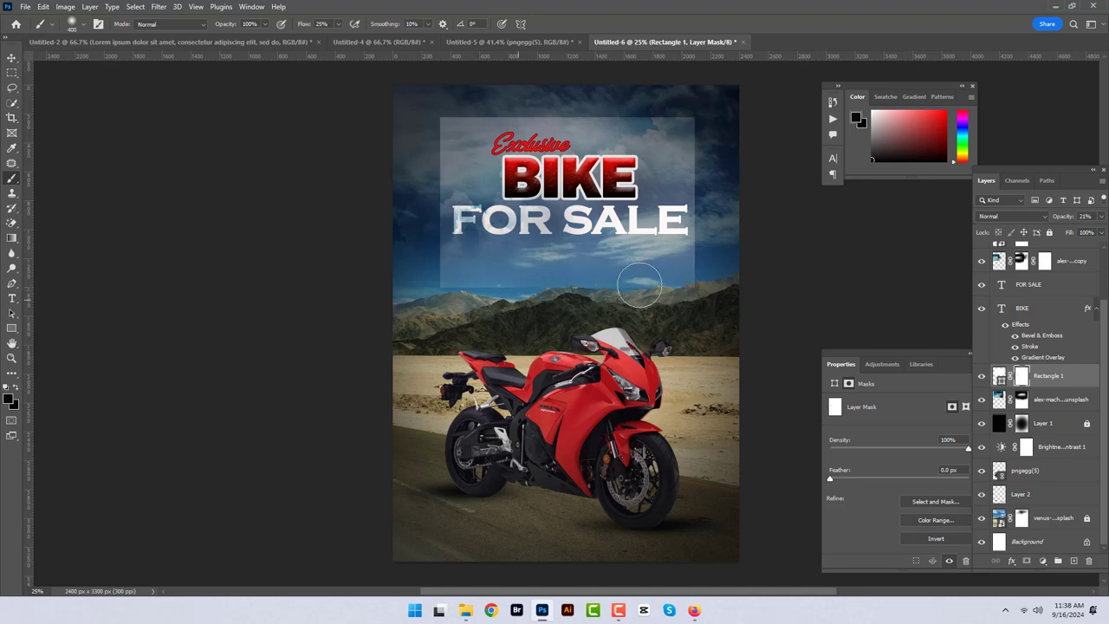
{"action": "mouse_move", "coordinate": [530, 281]}
{"action": "left_mouse_down"}
{"action": "mouse_move", "coordinate": [621, 232]}
{"action": "mouse_move", "coordinate": [454, 301]}
{"action": "left_mouse_up"}
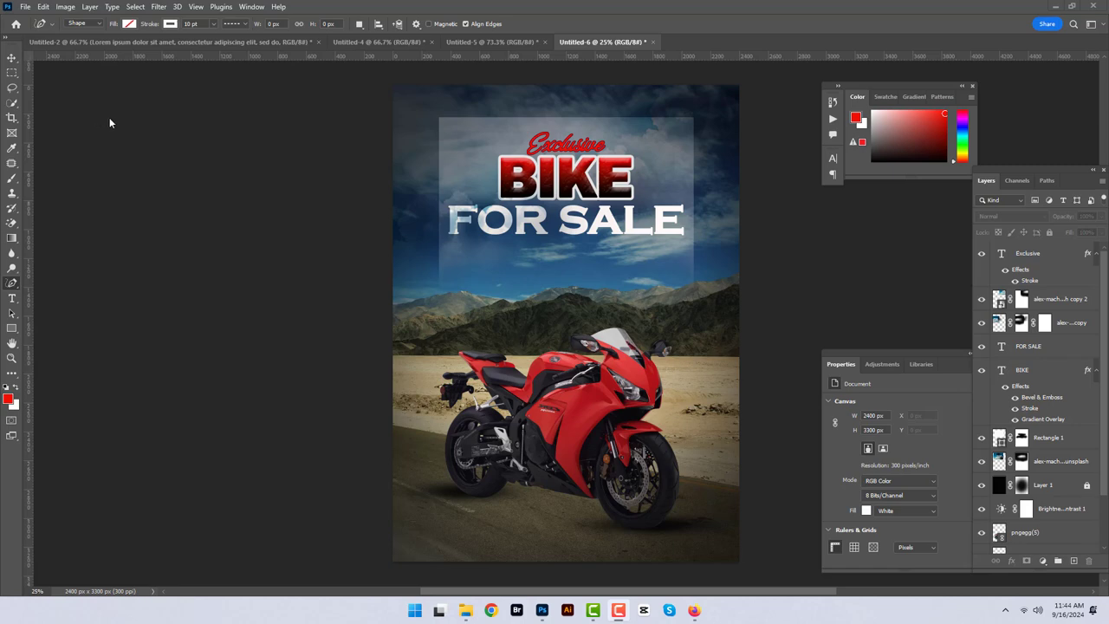
Step: In Untitled-5, add a new layer and draw a roughly 326 × 318 px ellipse near the centre
{"action": "left_click", "coordinate": [490, 42]}
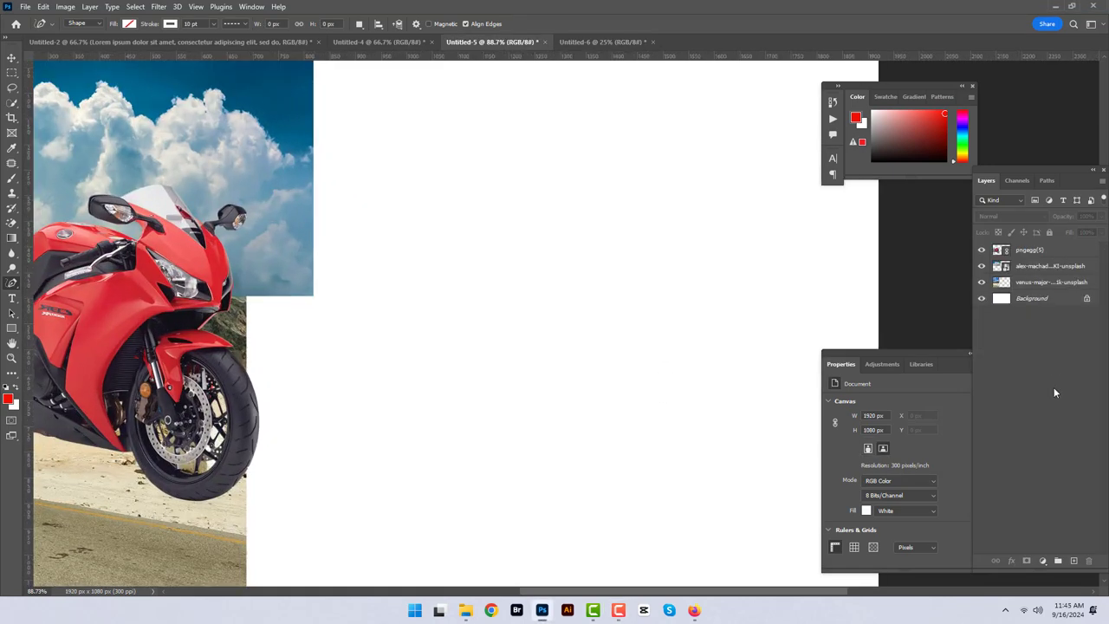
{"action": "left_click", "coordinate": [1072, 561]}
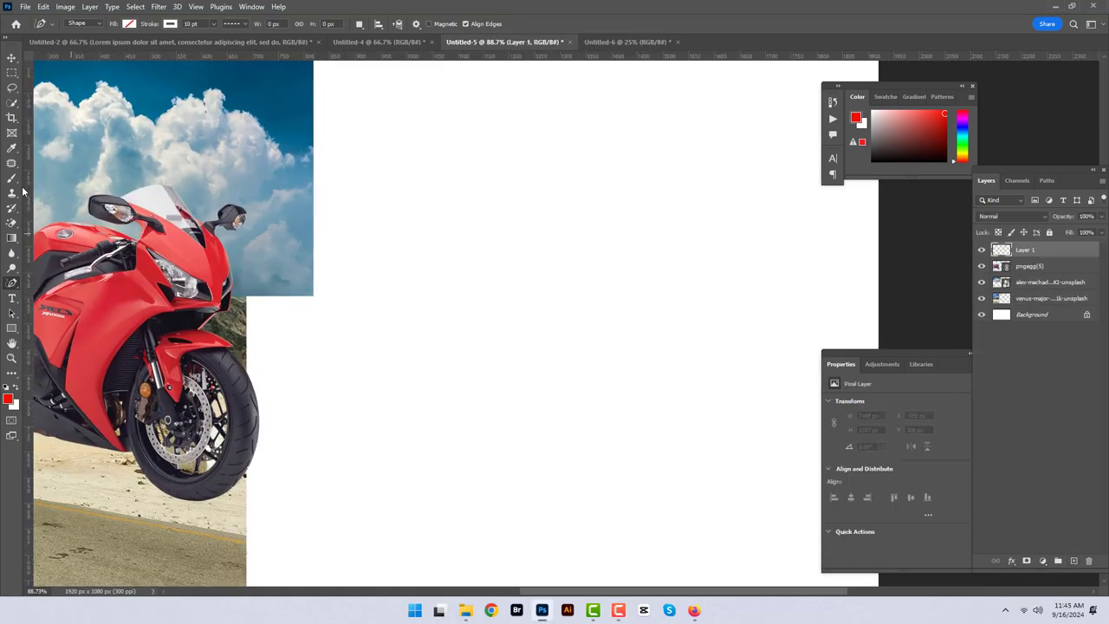
{"action": "right_click", "coordinate": [12, 329]}
{"action": "left_click", "coordinate": [52, 341]}
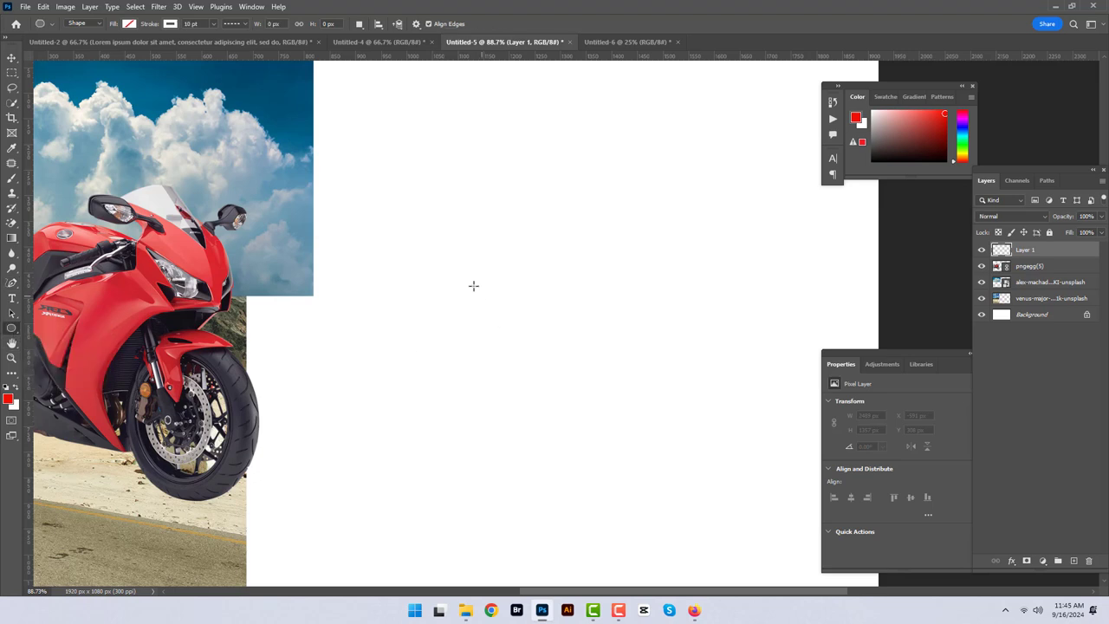
{"action": "left_click_drag", "start_coordinate": [477, 276], "coordinate": [629, 421]}
Step: Give the ellipse a red fill and no stroke, then deselect the layer
{"action": "left_click", "coordinate": [9, 399]}
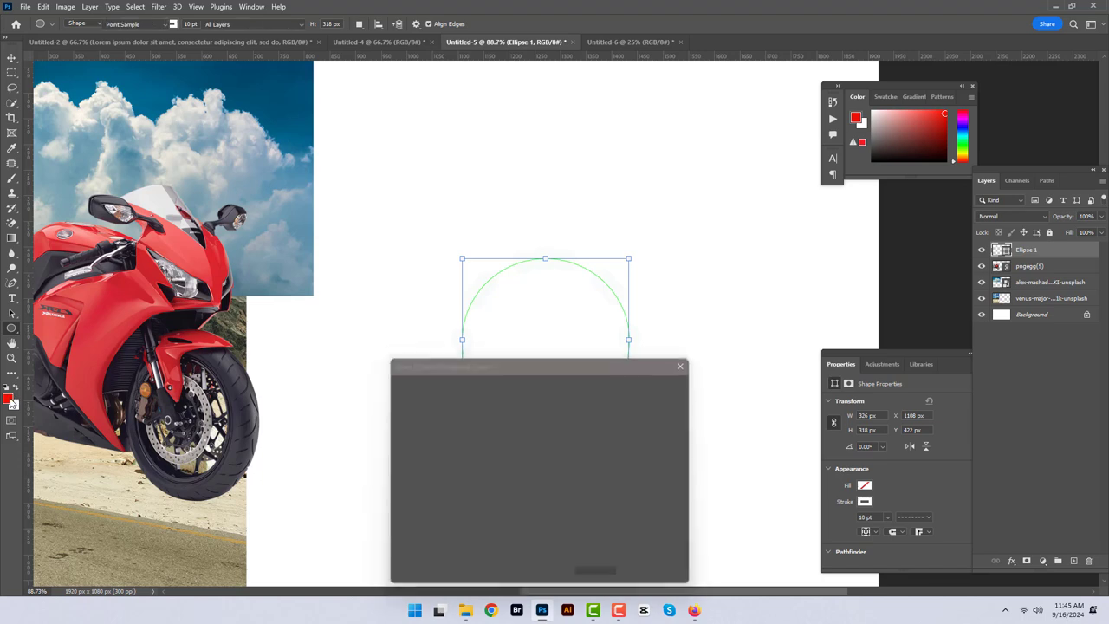
{"action": "left_click", "coordinate": [655, 386]}
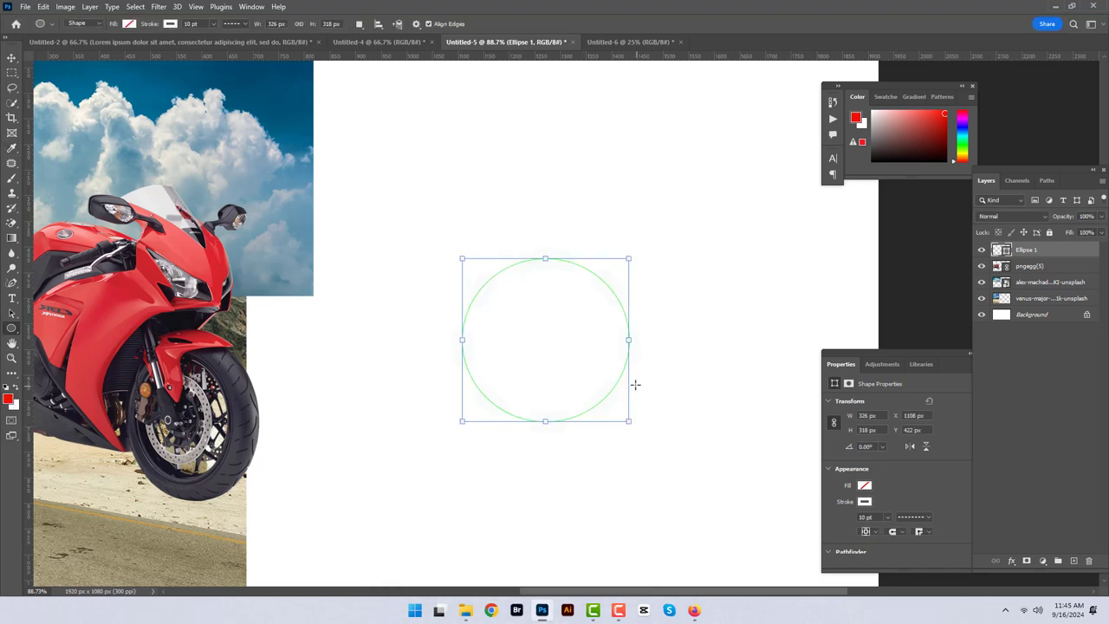
{"action": "left_click", "coordinate": [129, 24]}
{"action": "left_click", "coordinate": [109, 83]}
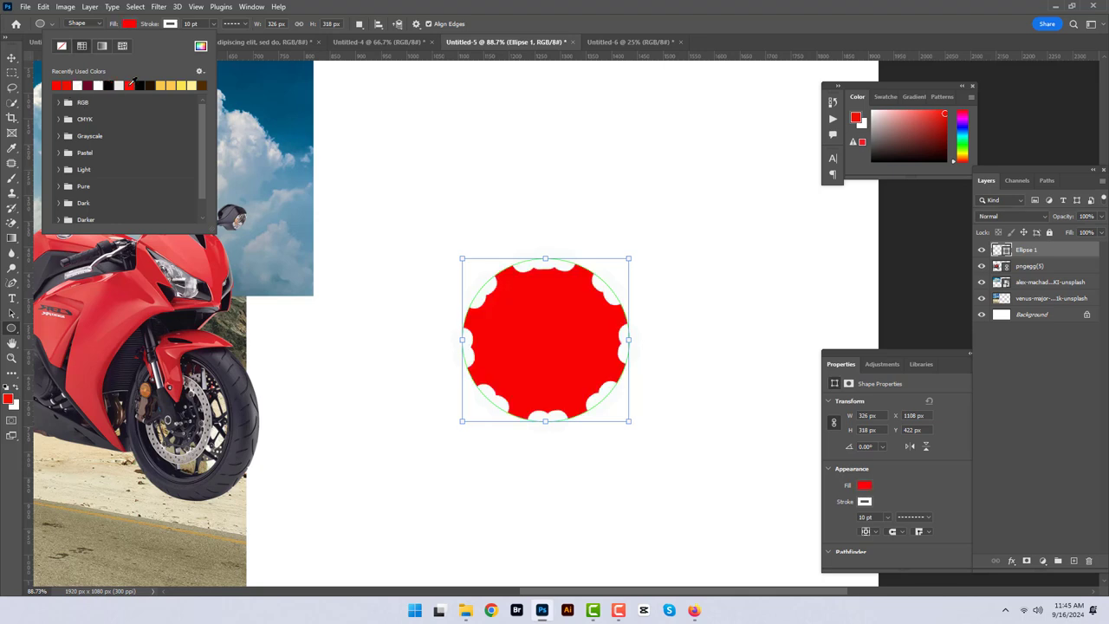
{"action": "left_click", "coordinate": [246, 24]}
{"action": "left_click", "coordinate": [170, 23]}
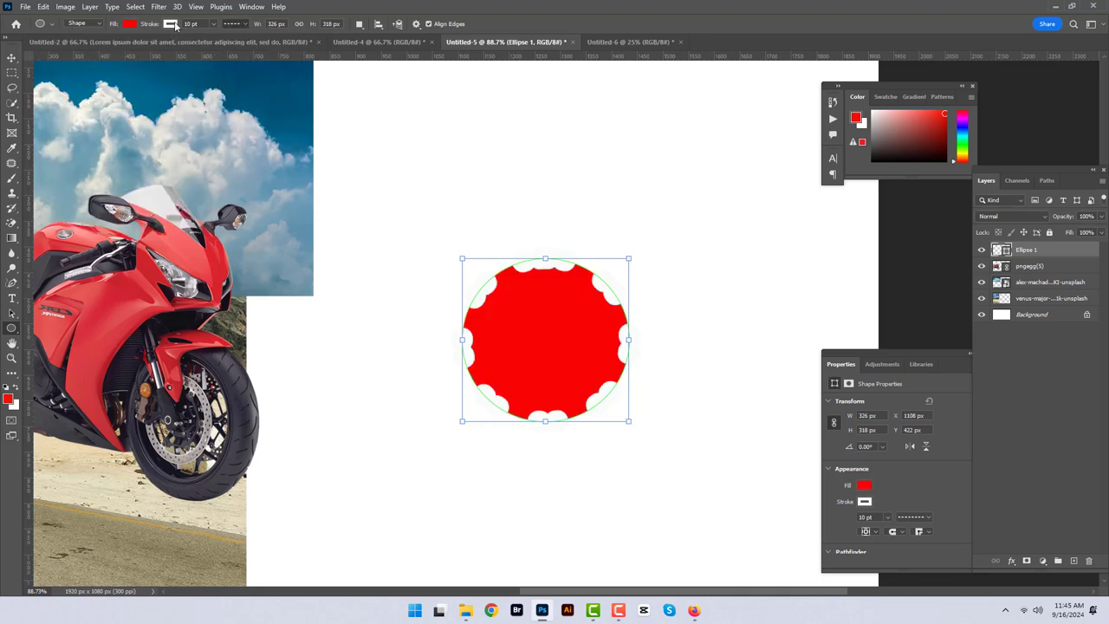
{"action": "left_click", "coordinate": [103, 45]}
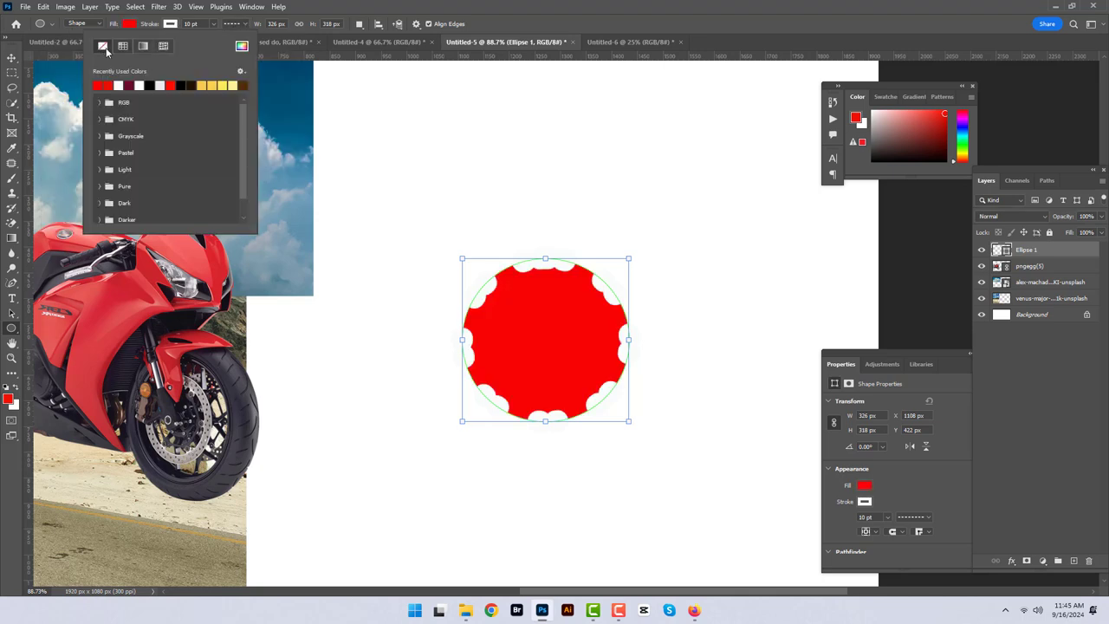
{"action": "left_click", "coordinate": [12, 58]}
{"action": "left_click", "coordinate": [411, 160]}
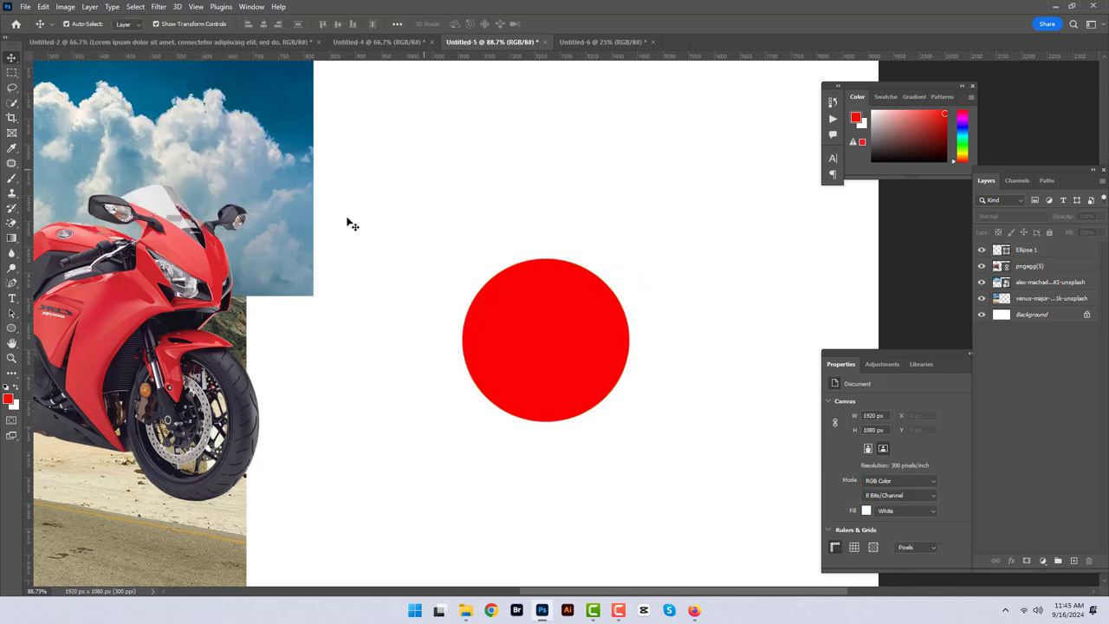
{"action": "left_click", "coordinate": [12, 283]}
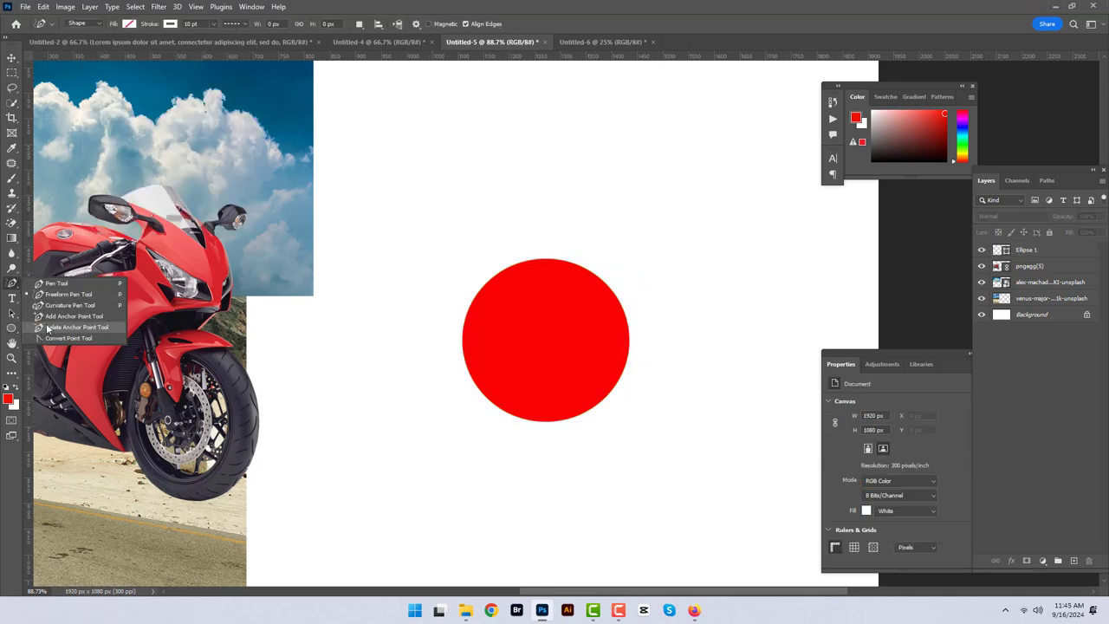
Step: Scribble a Freeform Pen shape around the red circle and thin its stroke to about 0.47 pt
{"action": "left_click", "coordinate": [54, 296]}
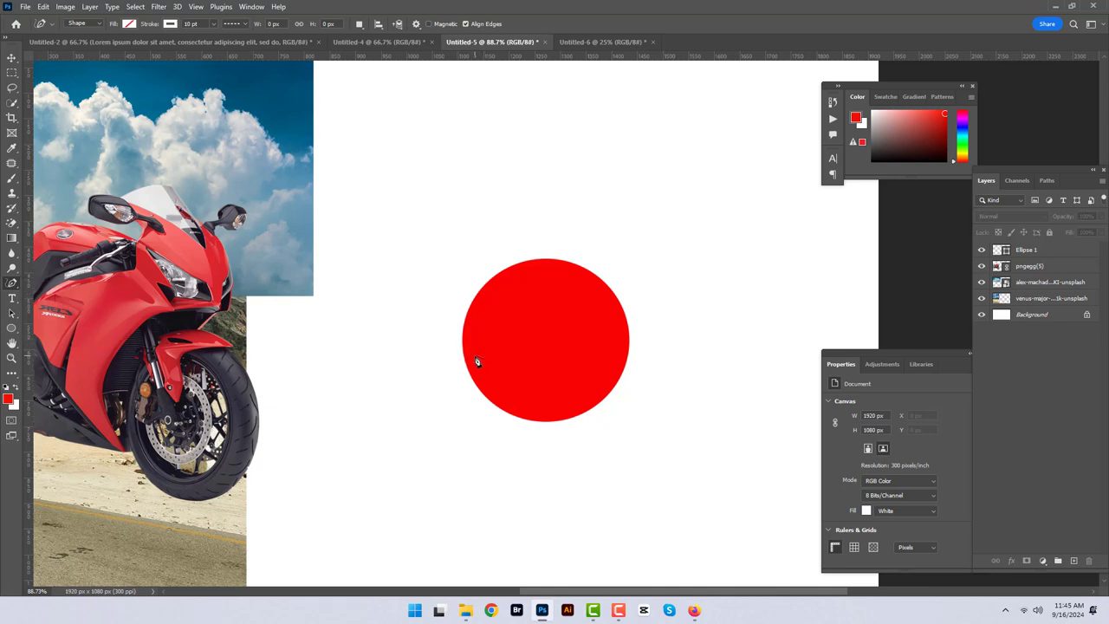
{"action": "mouse_move", "coordinate": [472, 329]}
{"action": "left_mouse_down"}
{"action": "mouse_move", "coordinate": [627, 338]}
{"action": "mouse_move", "coordinate": [533, 428]}
{"action": "mouse_move", "coordinate": [489, 275]}
{"action": "left_mouse_up"}
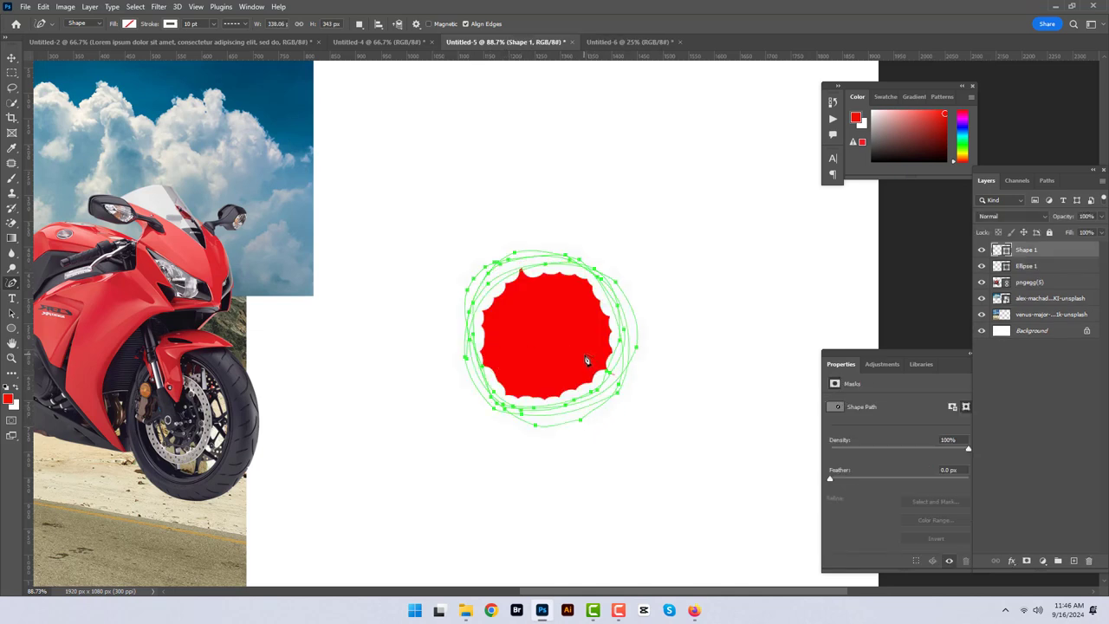
{"action": "left_click", "coordinate": [246, 23]}
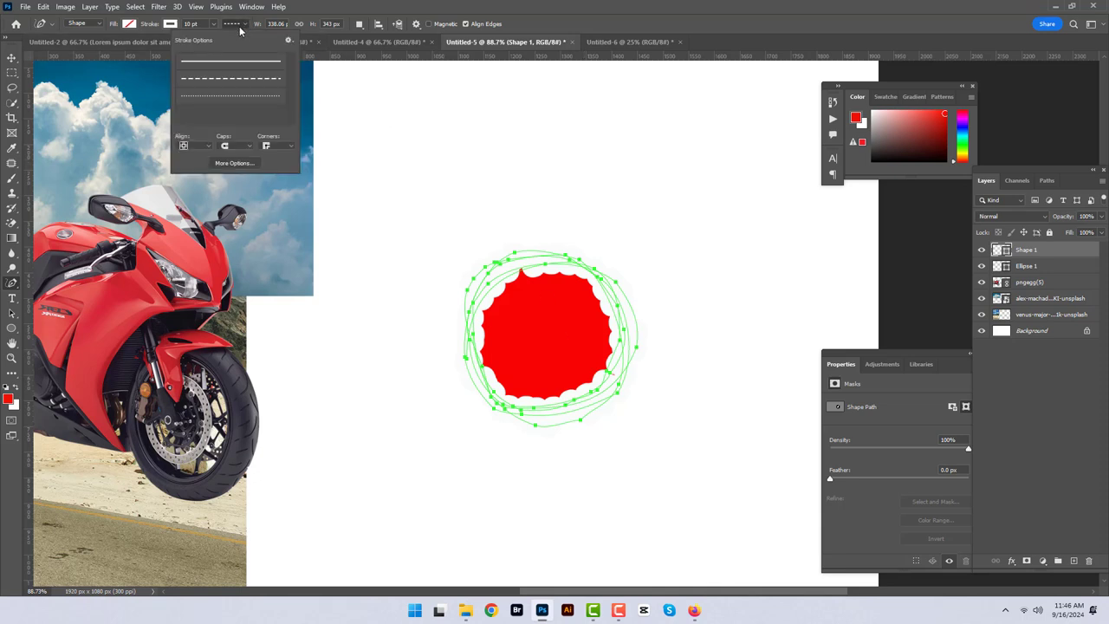
{"action": "left_click", "coordinate": [201, 24]}
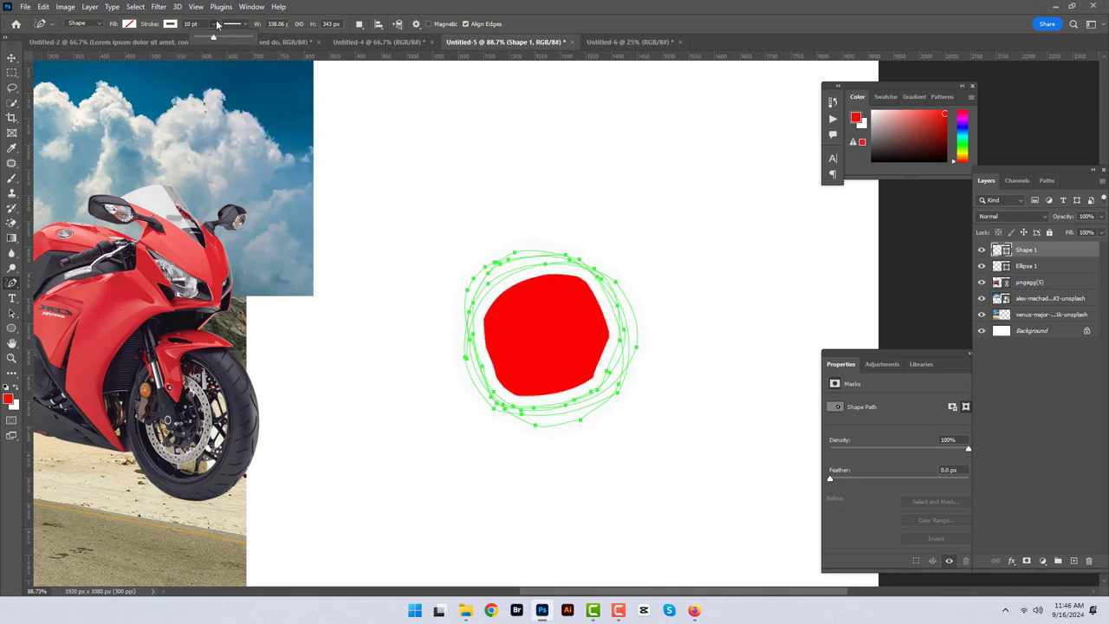
{"action": "left_click_drag", "start_coordinate": [215, 41], "coordinate": [203, 41]}
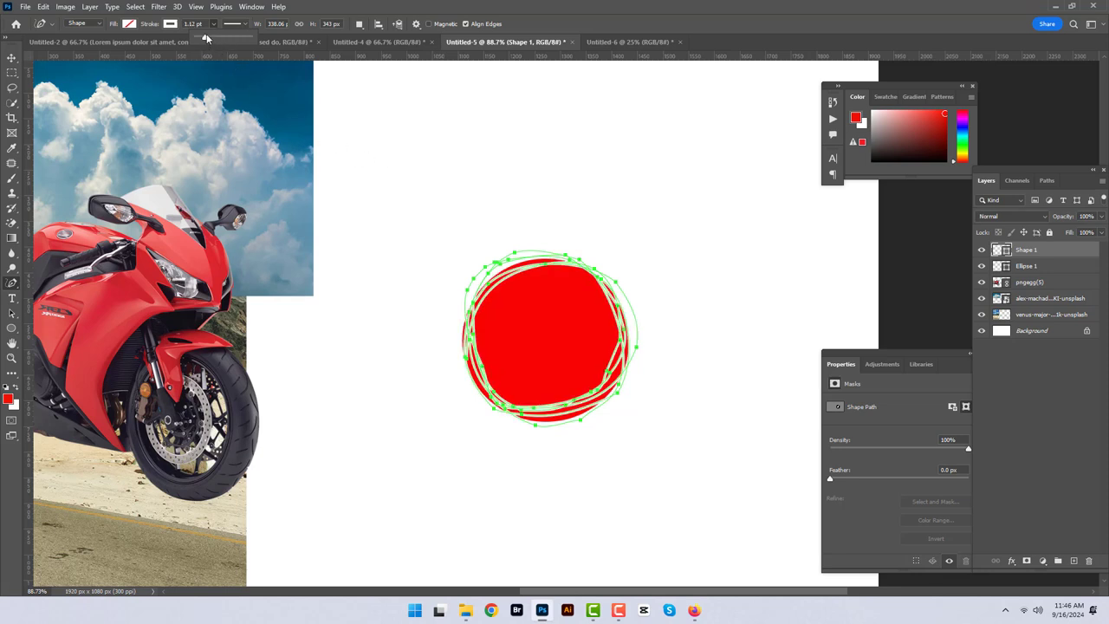
{"action": "left_click_drag", "start_coordinate": [206, 39], "coordinate": [206, 40]}
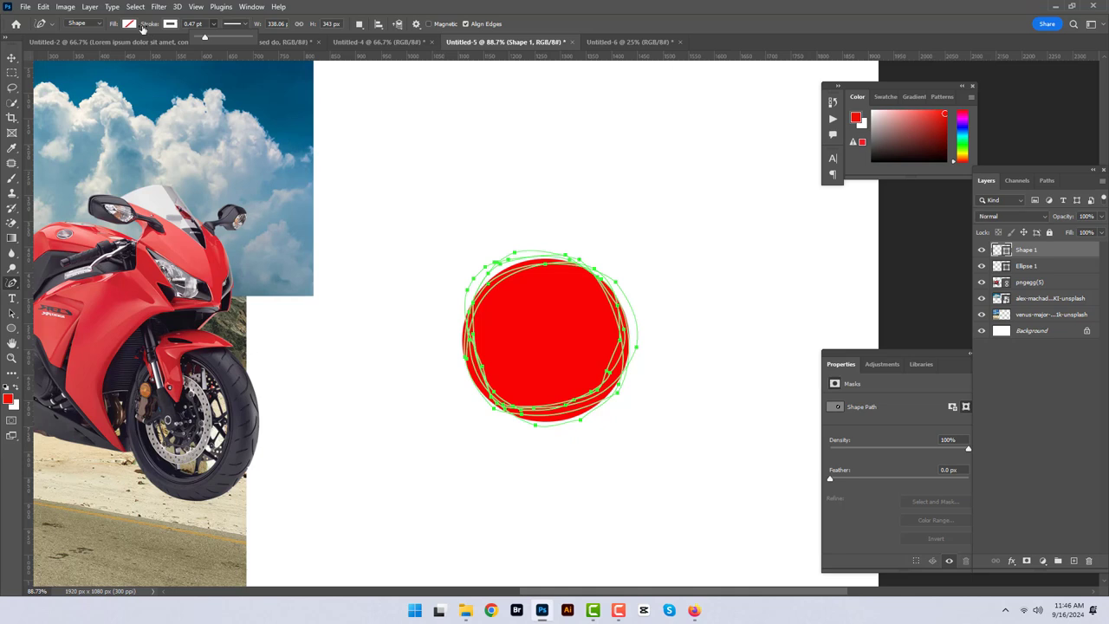
Step: Set the scribble's stroke colour to yellow
{"action": "left_click", "coordinate": [166, 26]}
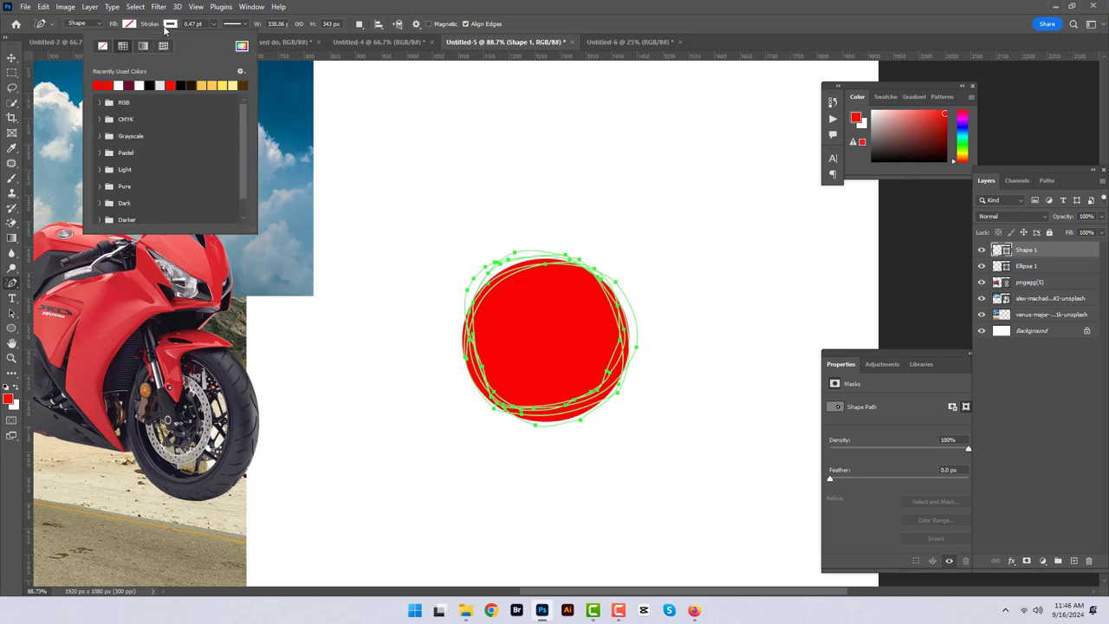
{"action": "left_click", "coordinate": [227, 80]}
{"action": "left_click", "coordinate": [100, 102]}
{"action": "left_click", "coordinate": [169, 23]}
{"action": "left_click", "coordinate": [170, 23]}
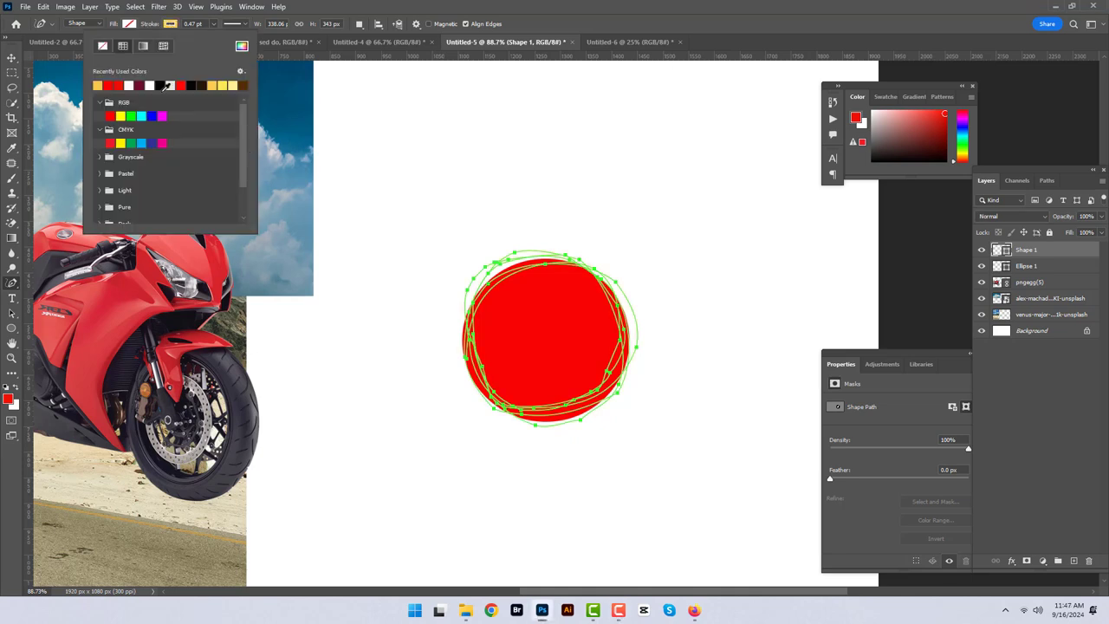
{"action": "left_click", "coordinate": [11, 58]}
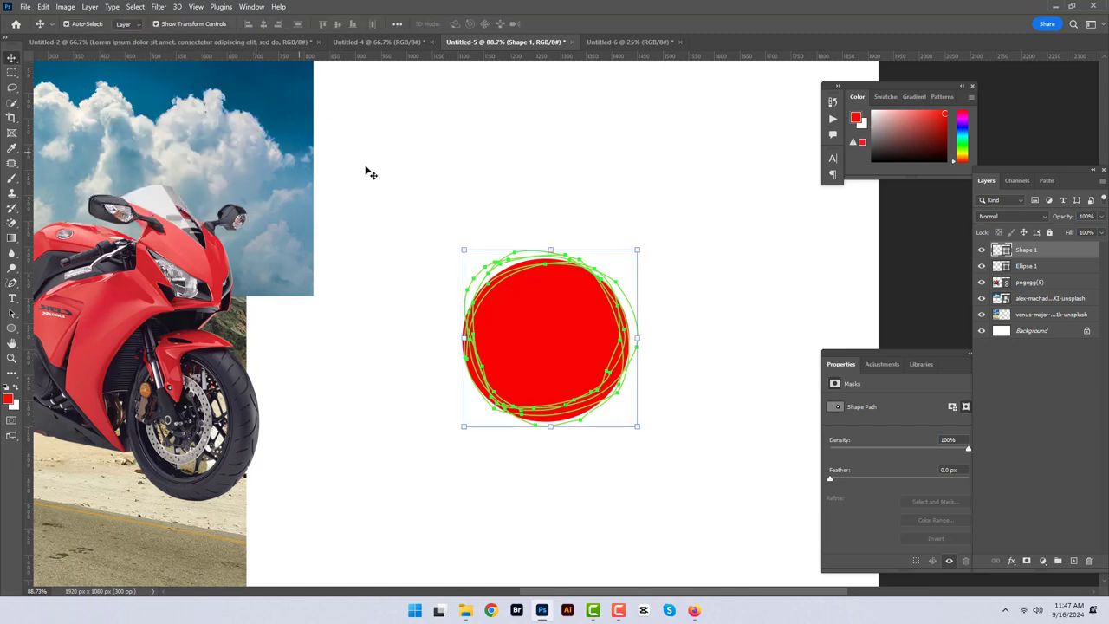
Step: Nudge the red circle slightly downward
{"action": "left_click", "coordinate": [371, 173]}
{"action": "left_click_drag", "start_coordinate": [522, 315], "coordinate": [521, 321]}
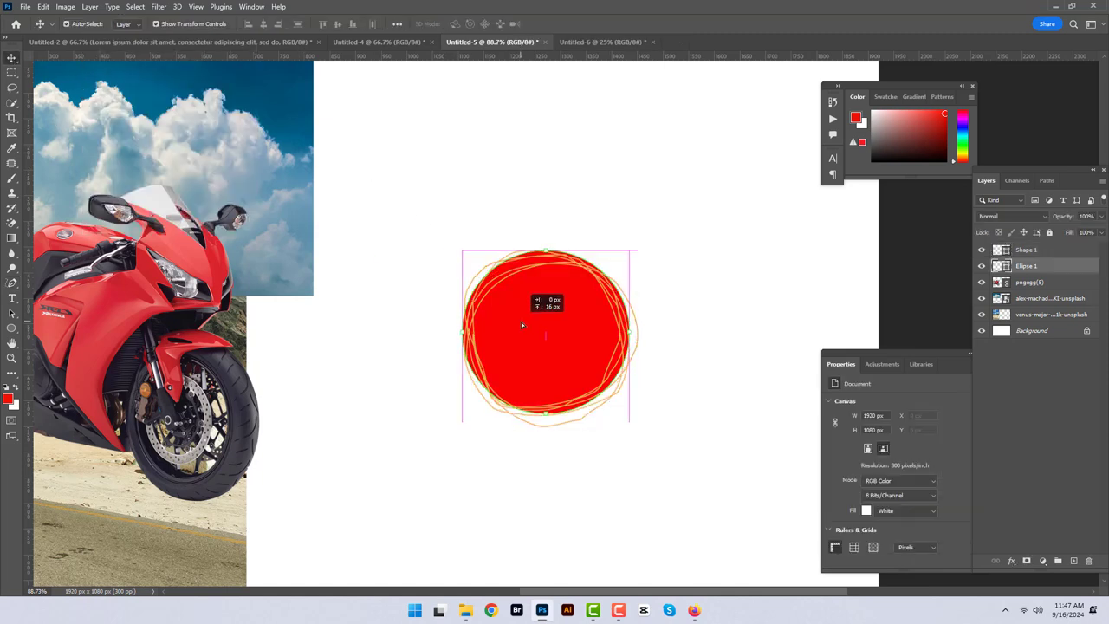
{"action": "left_click", "coordinate": [548, 219]}
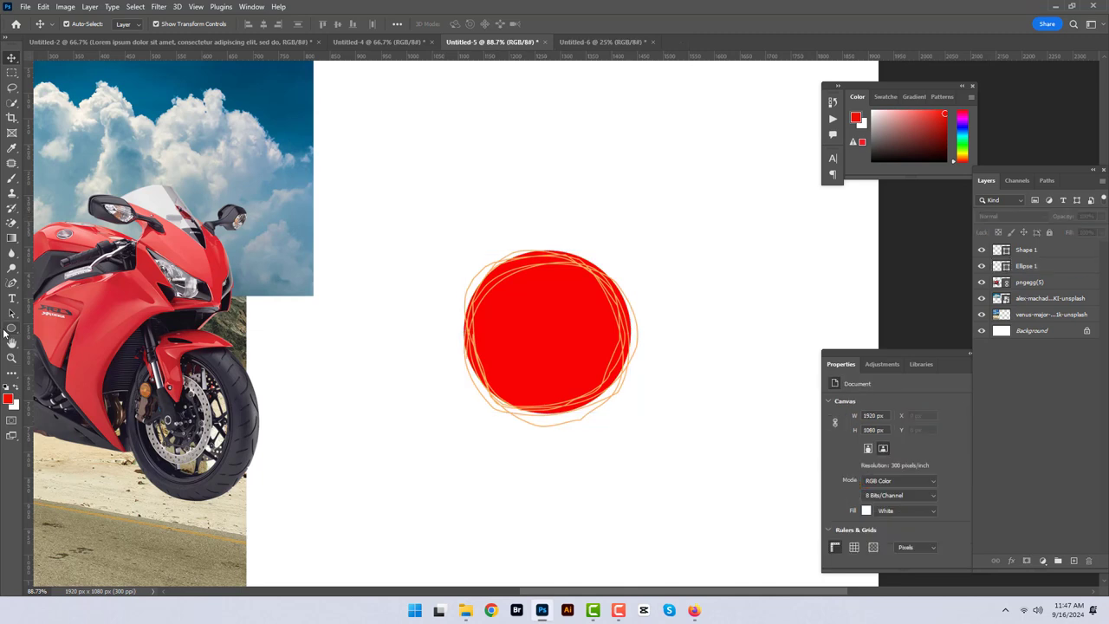
Step: Draw a small dark-red circle with no outline at the big circle's top-left
{"action": "left_click", "coordinate": [11, 329]}
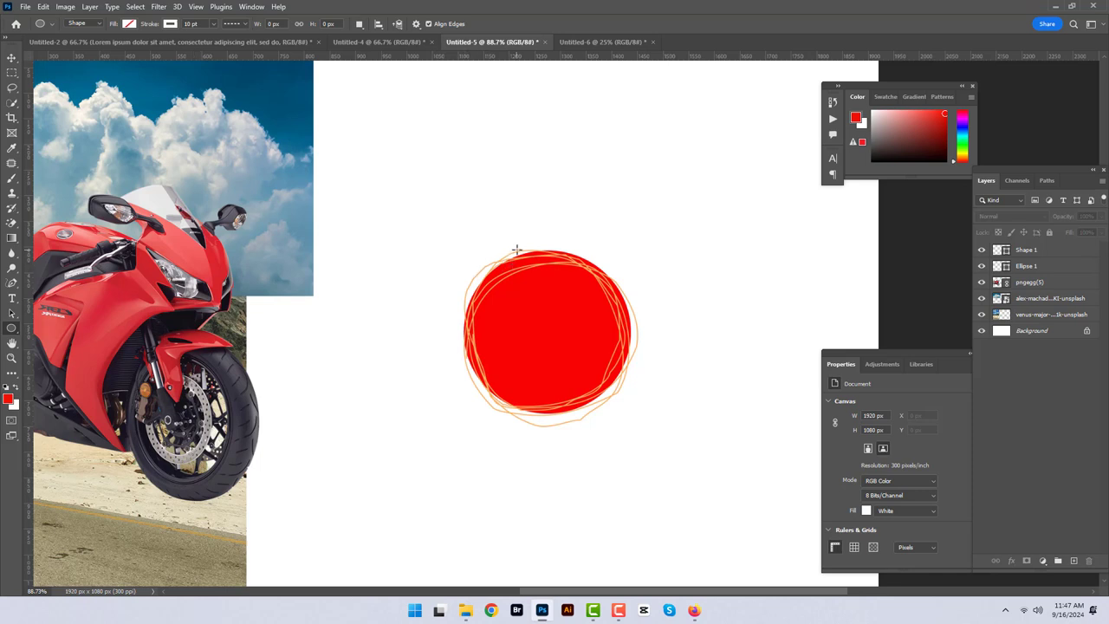
{"action": "left_click_drag", "start_coordinate": [501, 249], "coordinate": [539, 281]}
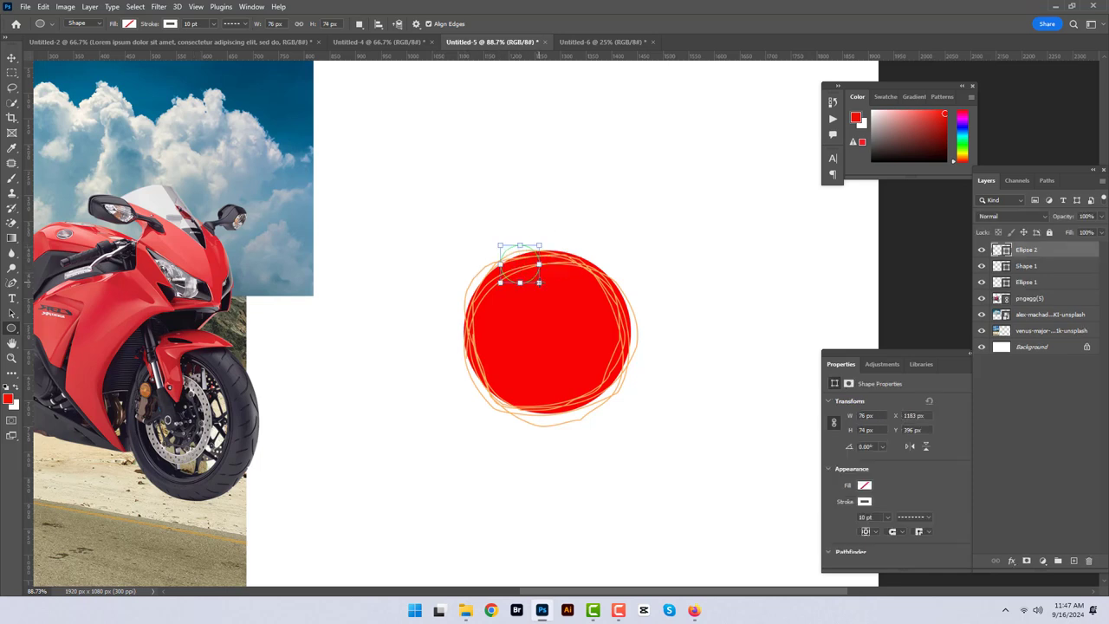
{"action": "left_click", "coordinate": [129, 23]}
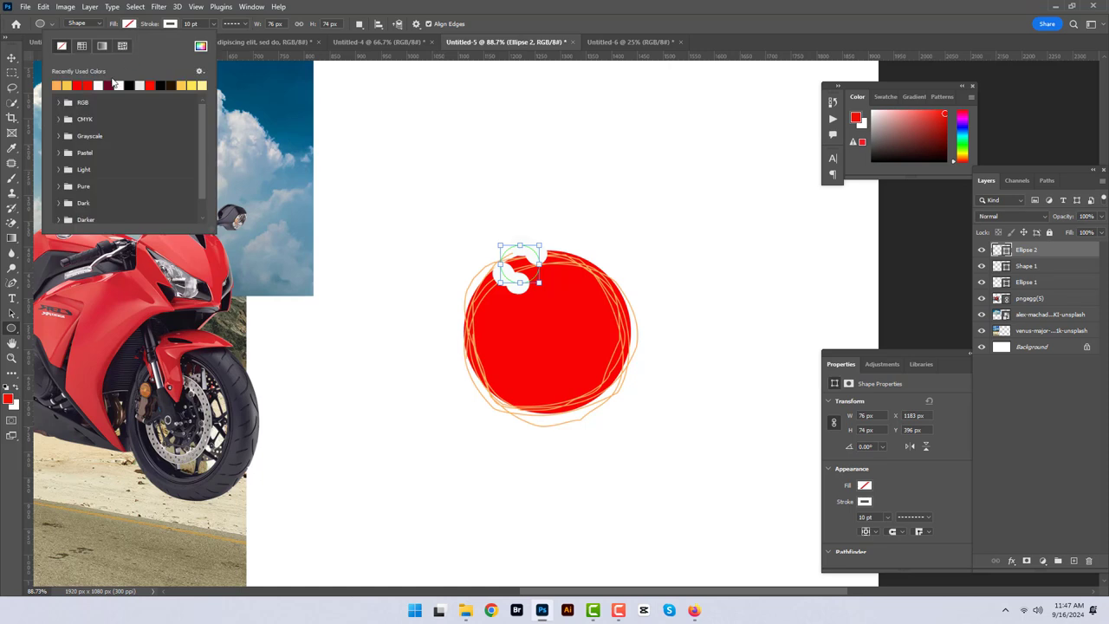
{"action": "left_click", "coordinate": [90, 84]}
{"action": "left_click", "coordinate": [169, 24]}
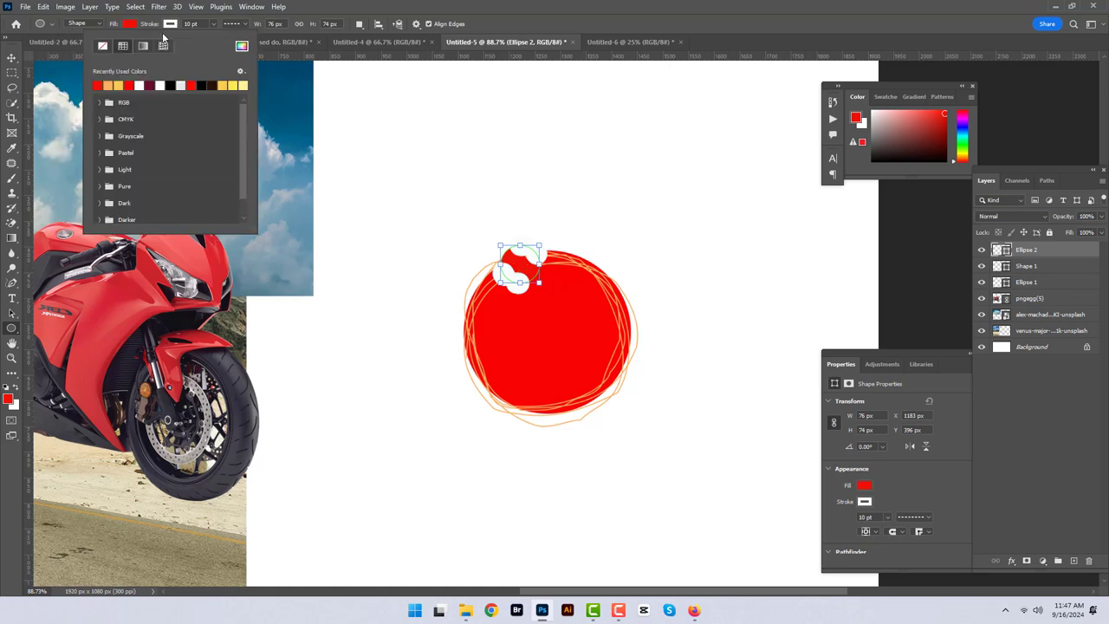
{"action": "left_click", "coordinate": [102, 46]}
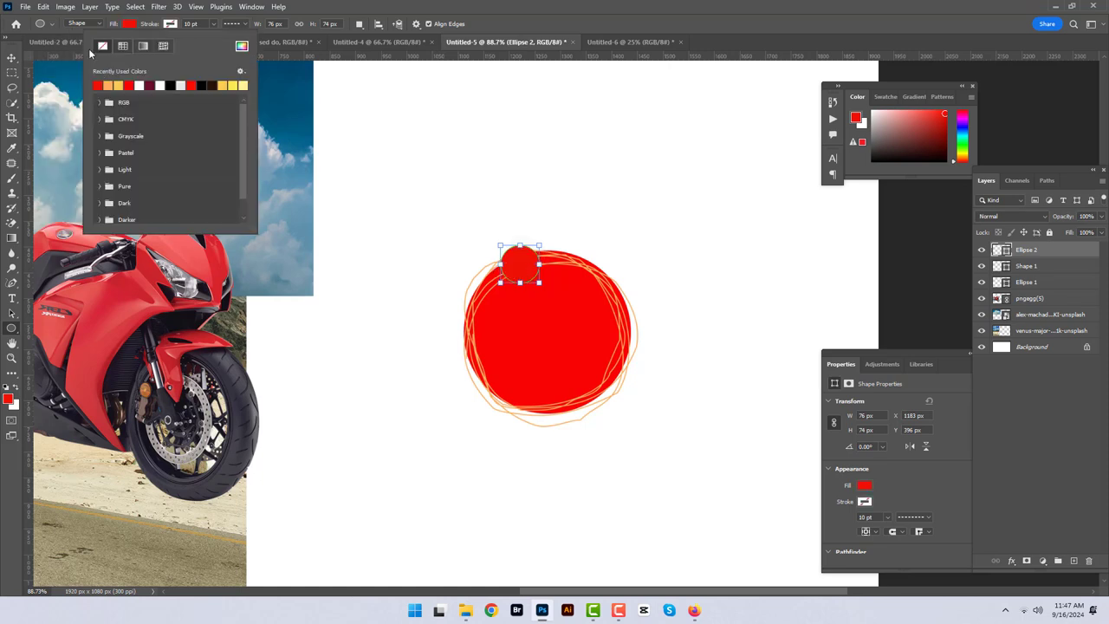
{"action": "key", "text": "v"}
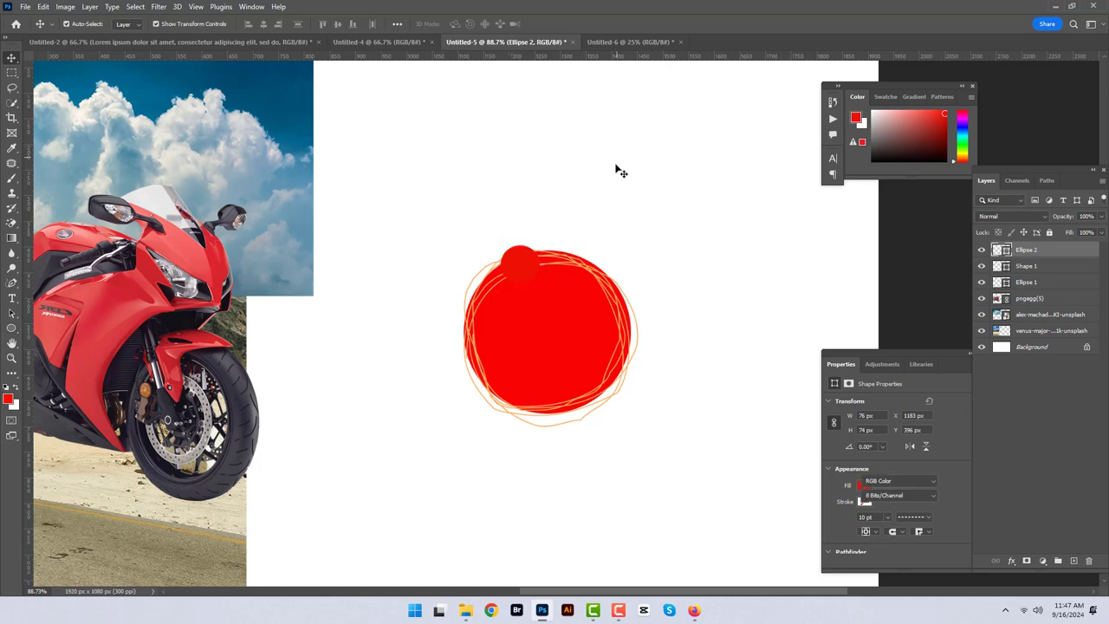
{"action": "left_click", "coordinate": [619, 168]}
Step: Copy the small circle to the big circle's bottom and add a second smaller copy beside it
{"action": "left_click", "coordinate": [523, 272]}
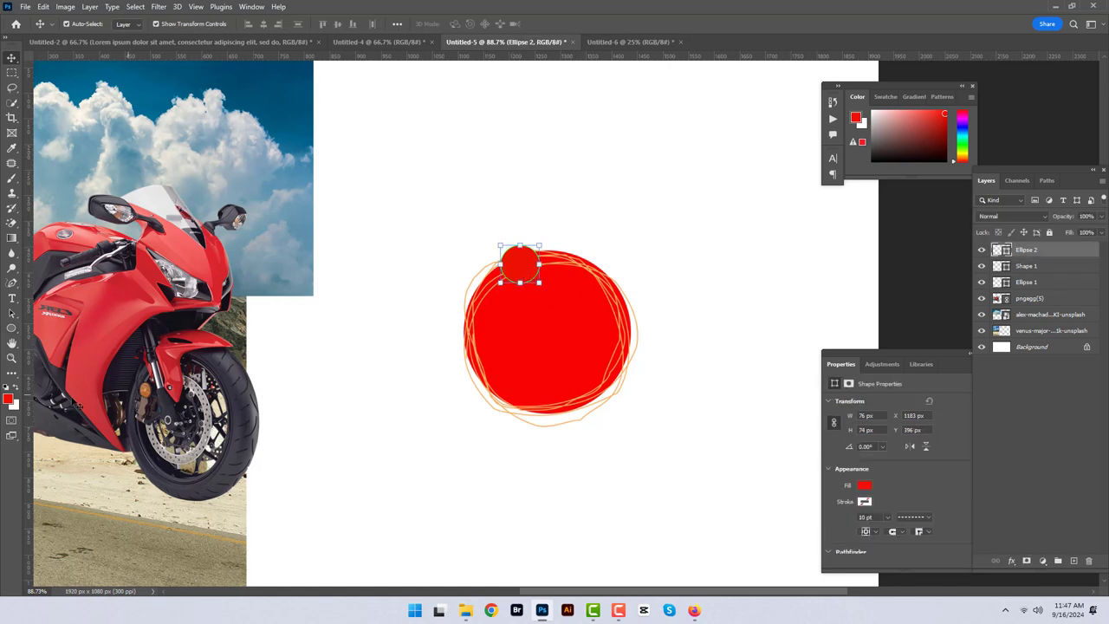
{"action": "left_click", "coordinate": [12, 402]}
{"action": "left_click", "coordinate": [651, 387]}
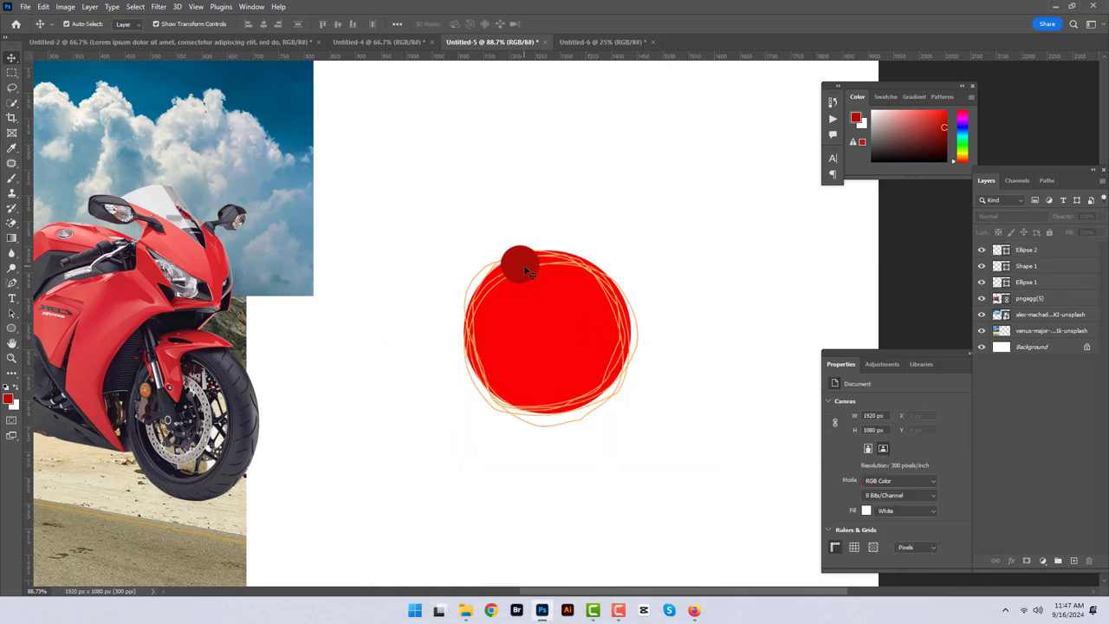
{"action": "left_click_drag", "start_coordinate": [524, 264], "coordinate": [567, 403], "text": "alt"}
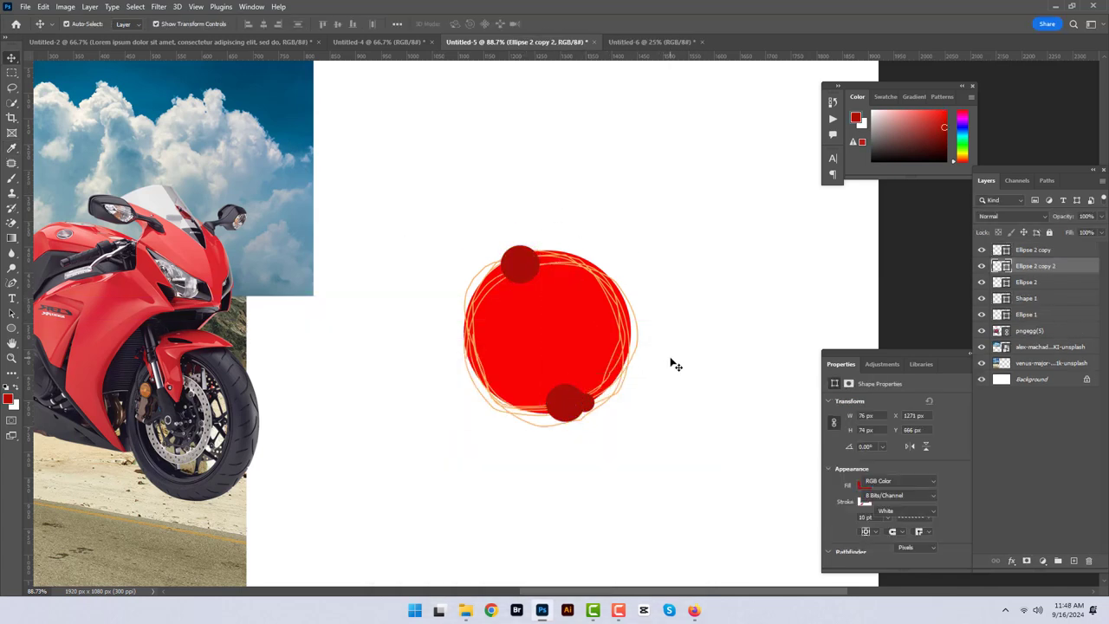
{"action": "left_click", "coordinate": [584, 401]}
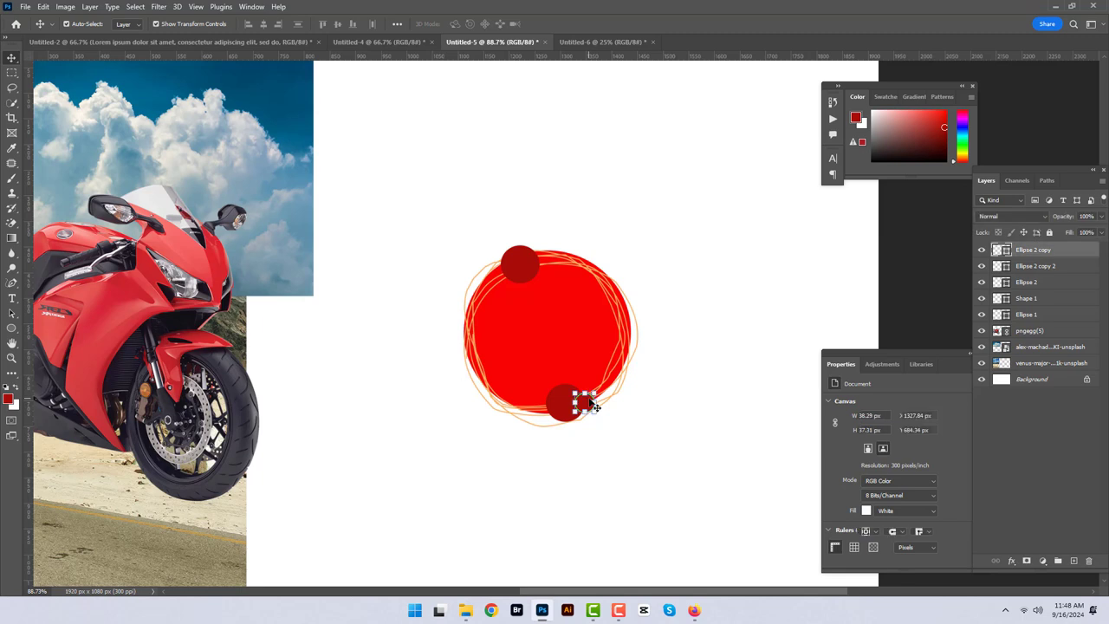
Step: Fill the bottom dot with the bright red foreground colour
{"action": "left_click", "coordinate": [8, 399]}
{"action": "left_click", "coordinate": [655, 386]}
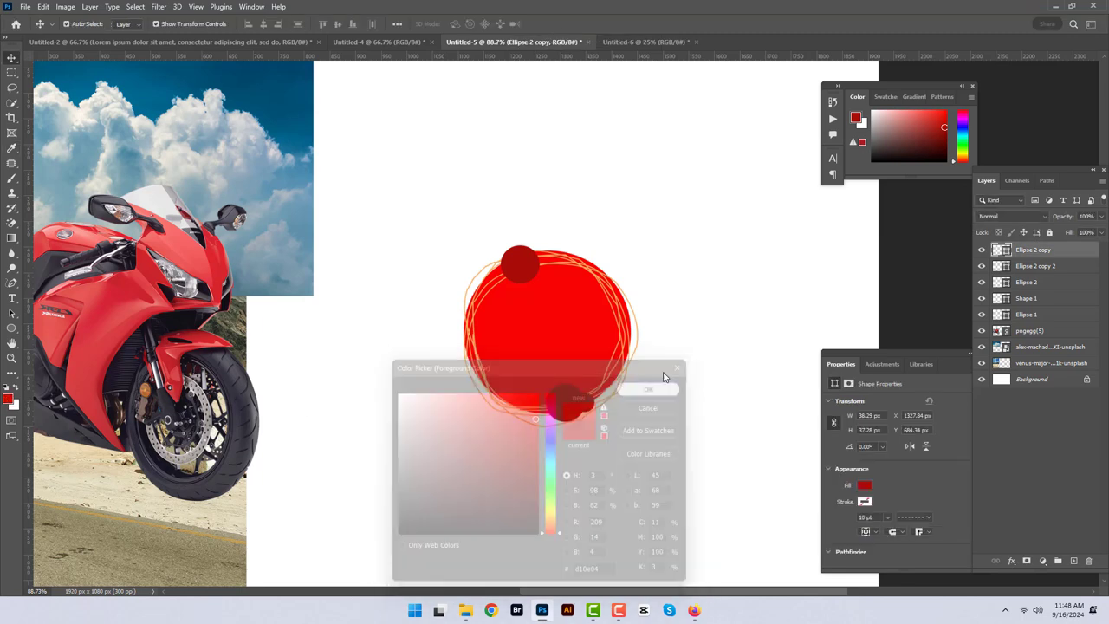
{"action": "left_click", "coordinate": [568, 392]}
{"action": "left_click", "coordinate": [9, 400]}
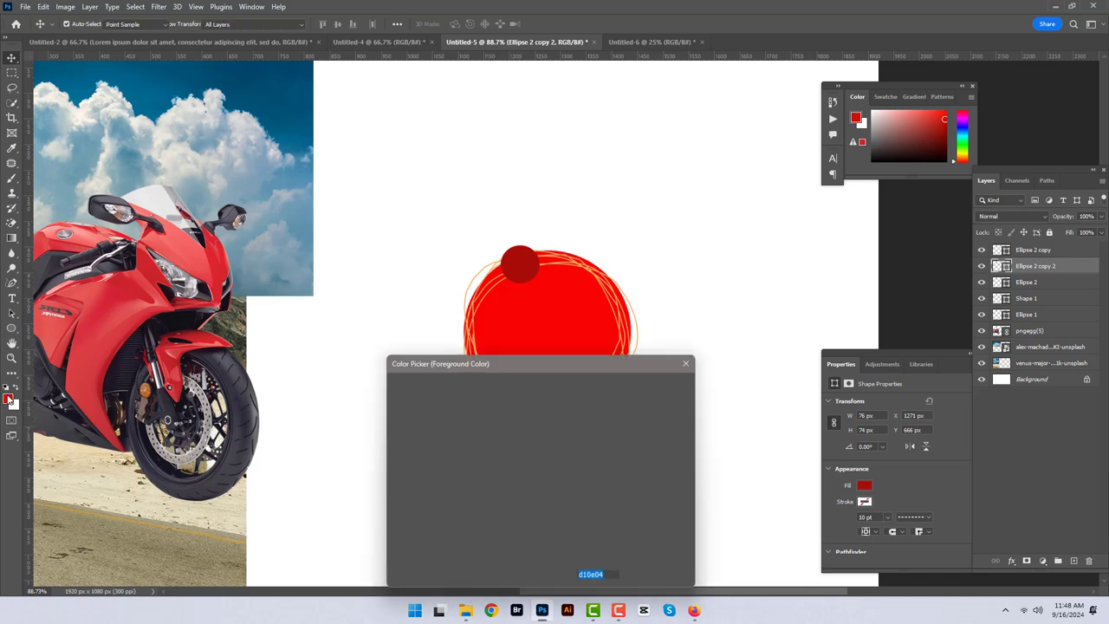
{"action": "left_click", "coordinate": [655, 386]}
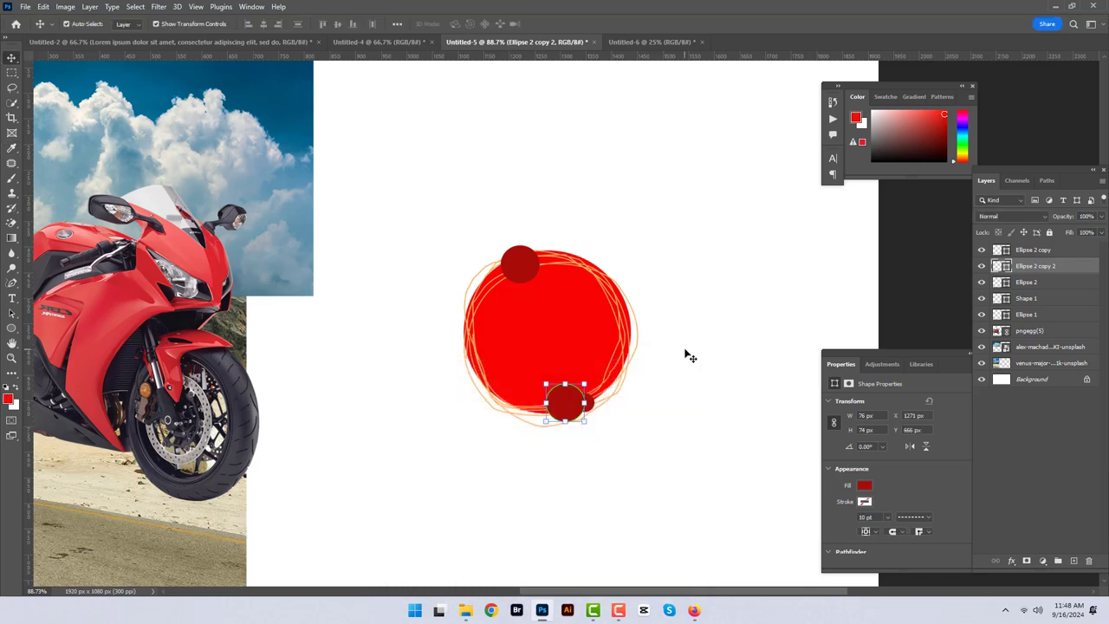
{"action": "key", "text": "alt+BackSpace"}
{"action": "left_click", "coordinate": [690, 314]}
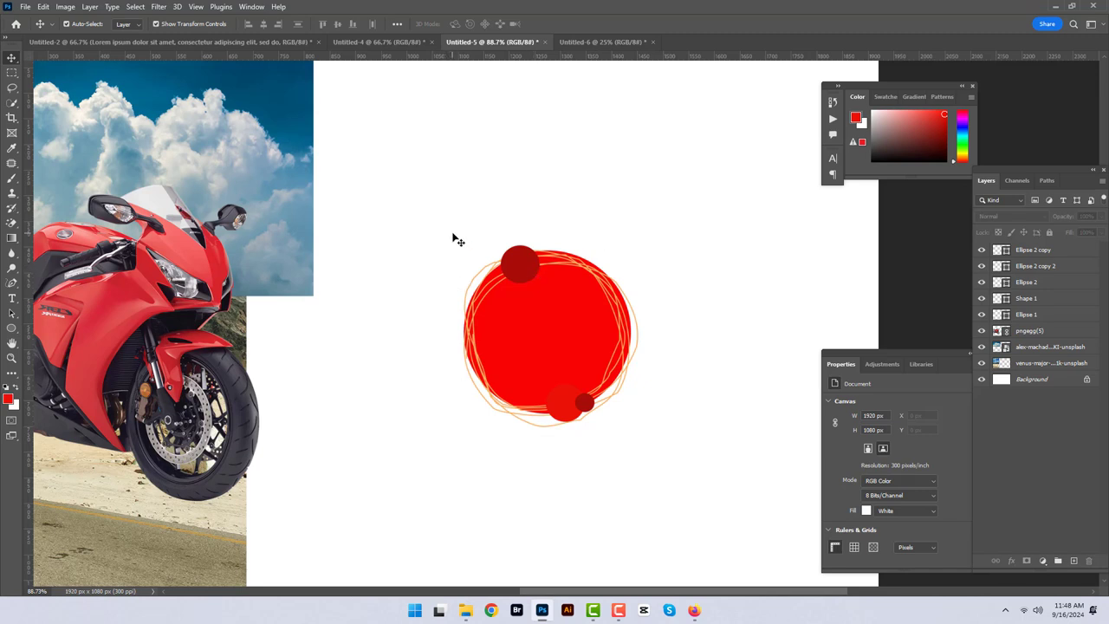
Step: Bring the circle badge into the bike poster, scale it to 130.88% and place it left above the mountains
{"action": "left_click_drag", "start_coordinate": [440, 240], "coordinate": [638, 430]}
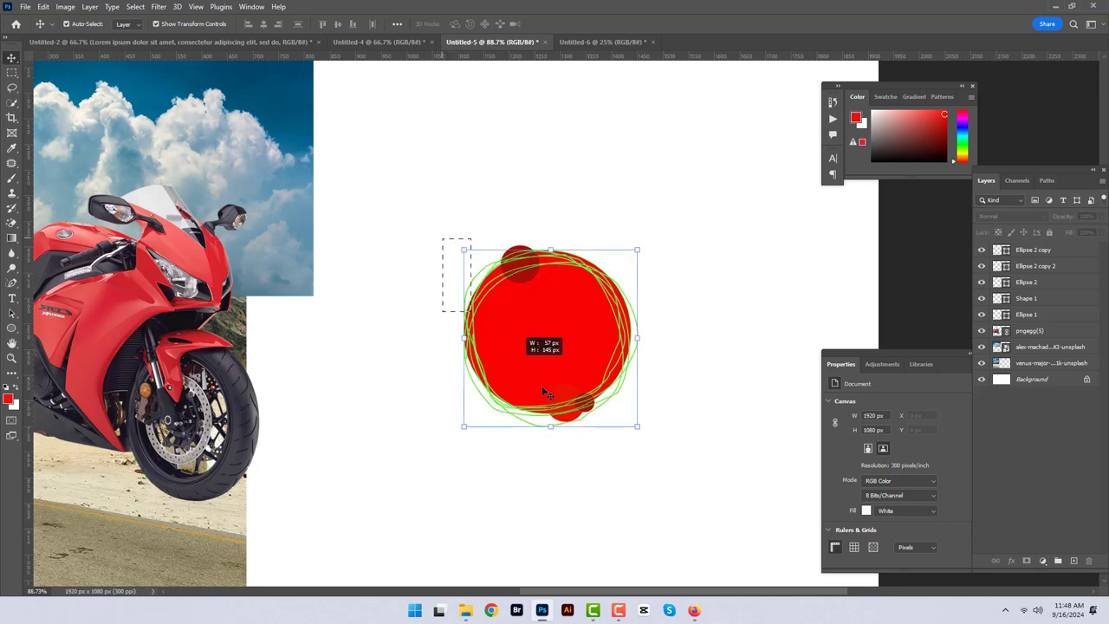
{"action": "mouse_move", "coordinate": [557, 358]}
{"action": "left_mouse_down"}
{"action": "mouse_move", "coordinate": [595, 44]}
{"action": "mouse_move", "coordinate": [484, 312]}
{"action": "mouse_move", "coordinate": [446, 276]}
{"action": "left_mouse_up"}
{"action": "key", "text": "ctrl+t"}
{"action": "left_click_drag", "start_coordinate": [484, 311], "coordinate": [452, 300]}
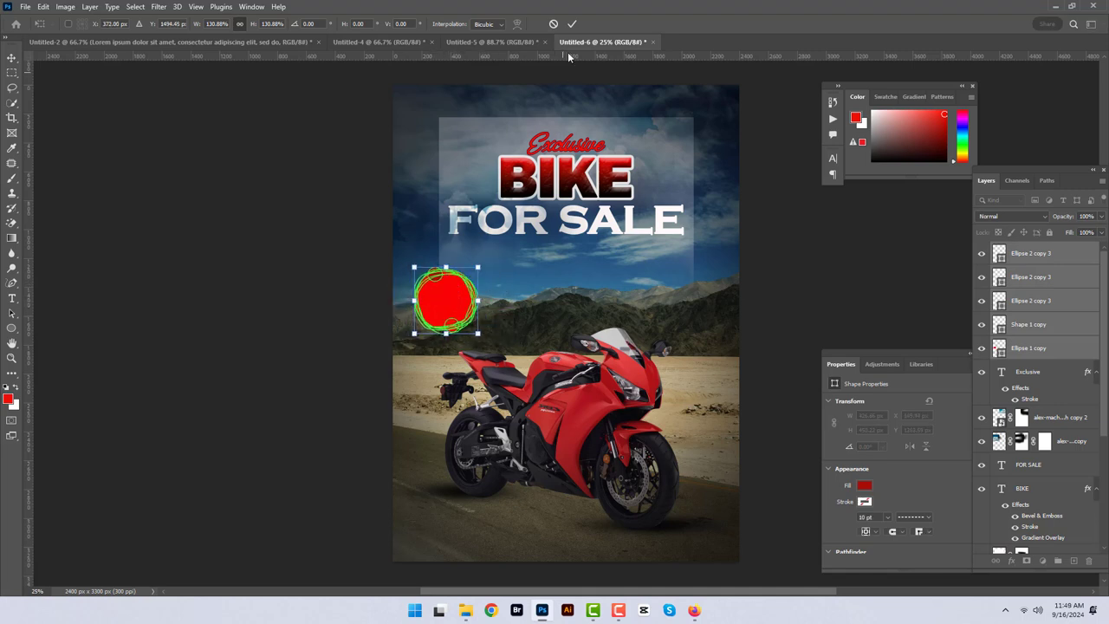
{"action": "left_click", "coordinate": [572, 23]}
Step: Fill the badge's main disc with dark red #b70d05
{"action": "left_click", "coordinate": [449, 299]}
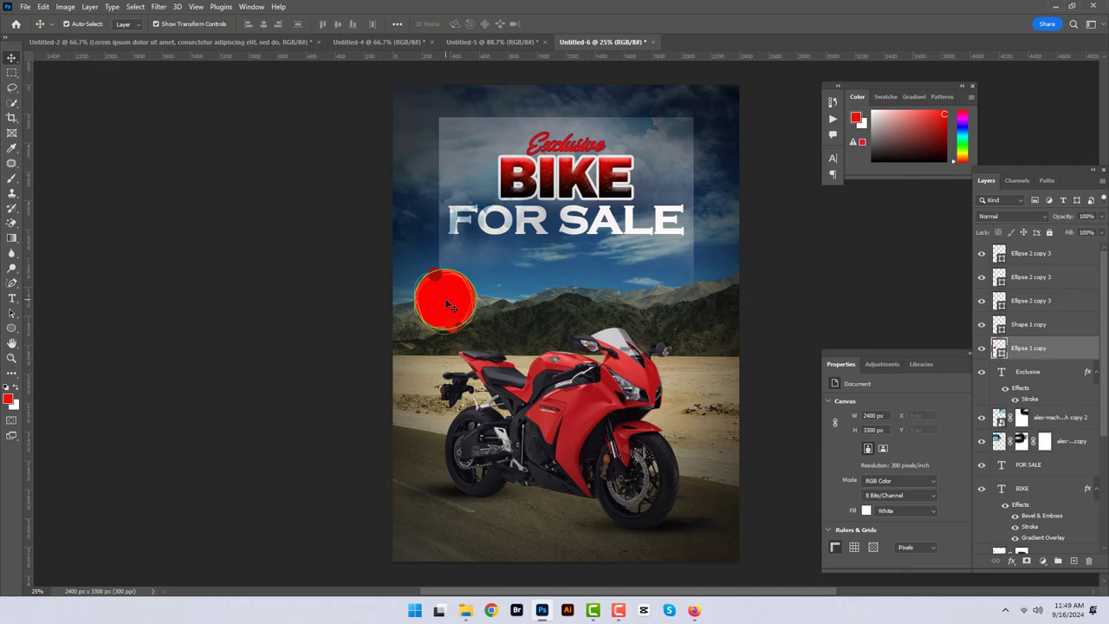
{"action": "left_click", "coordinate": [8, 399]}
{"action": "left_click", "coordinate": [535, 432]}
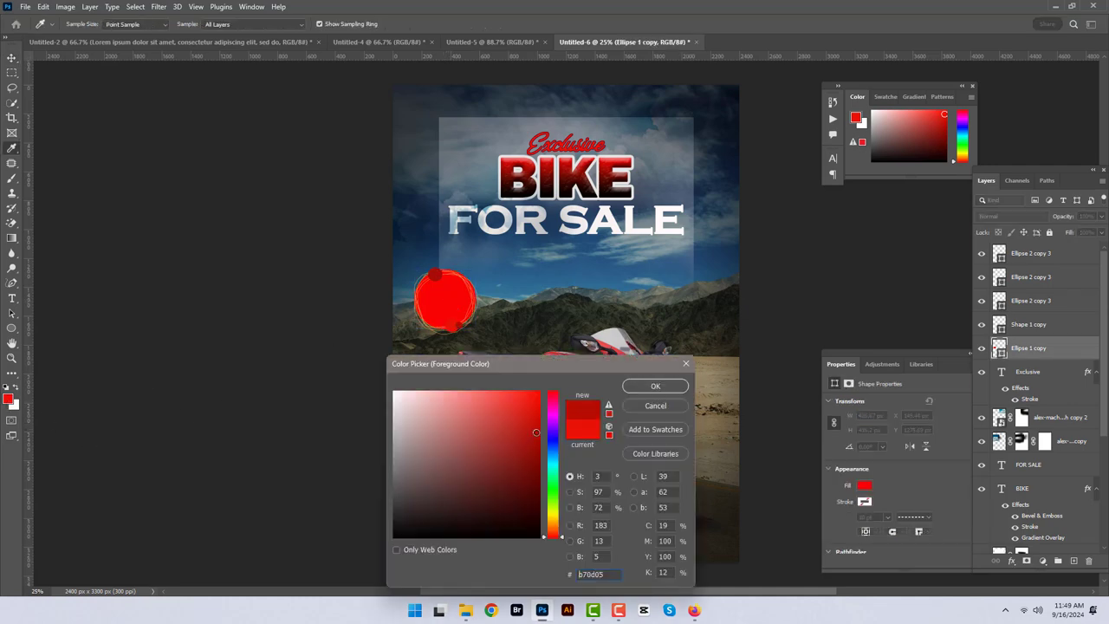
{"action": "left_click", "coordinate": [636, 387]}
{"action": "key", "text": "v"}
{"action": "key", "text": "alt+BackSpace"}
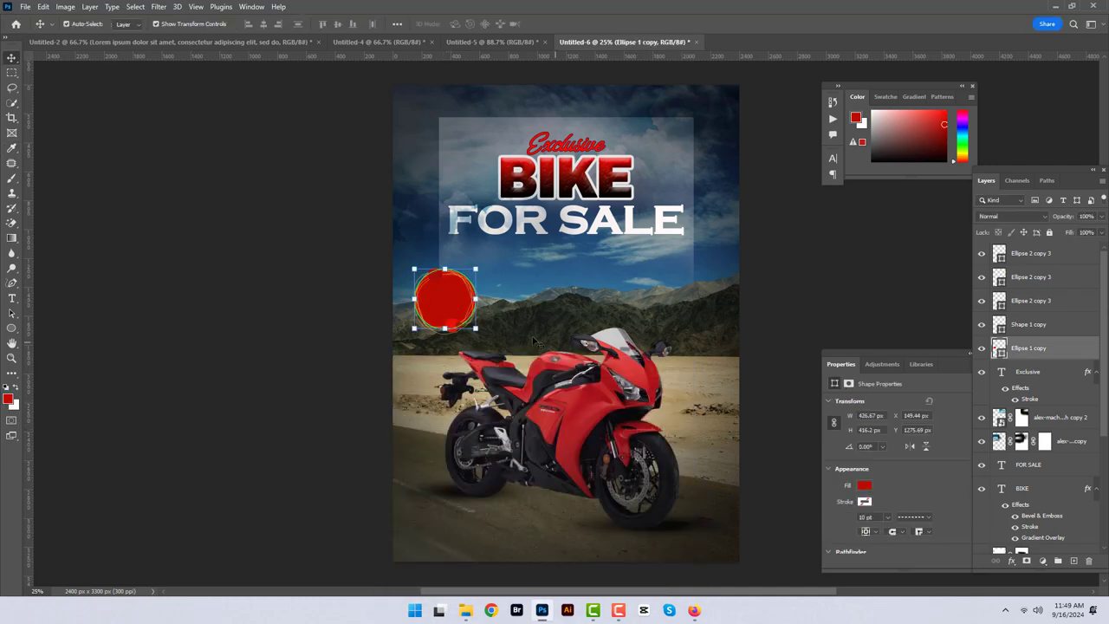
{"action": "scroll", "coordinate": [444, 302], "scroll_direction": "up", "scroll_amount": 1}
{"action": "scroll", "coordinate": [444, 301], "scroll_direction": "up", "scroll_amount": 2}
{"action": "scroll", "coordinate": [444, 301], "scroll_direction": "up", "scroll_amount": 2}
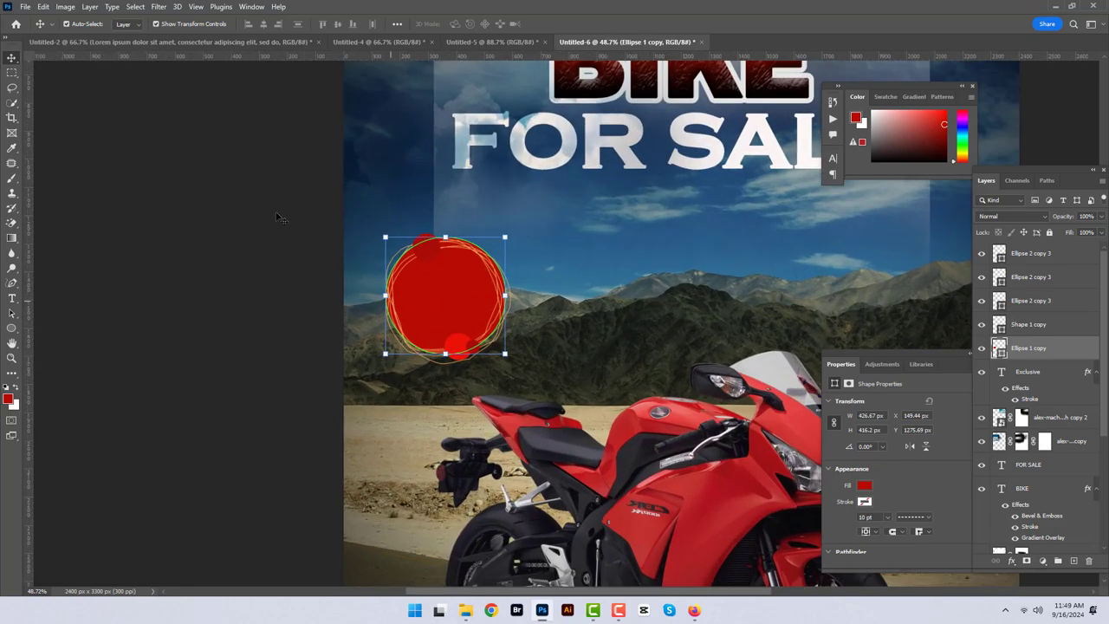
{"action": "left_click", "coordinate": [229, 189]}
Step: Set the Type tool font to Franklin Gothic Heavy
{"action": "left_click", "coordinate": [12, 300]}
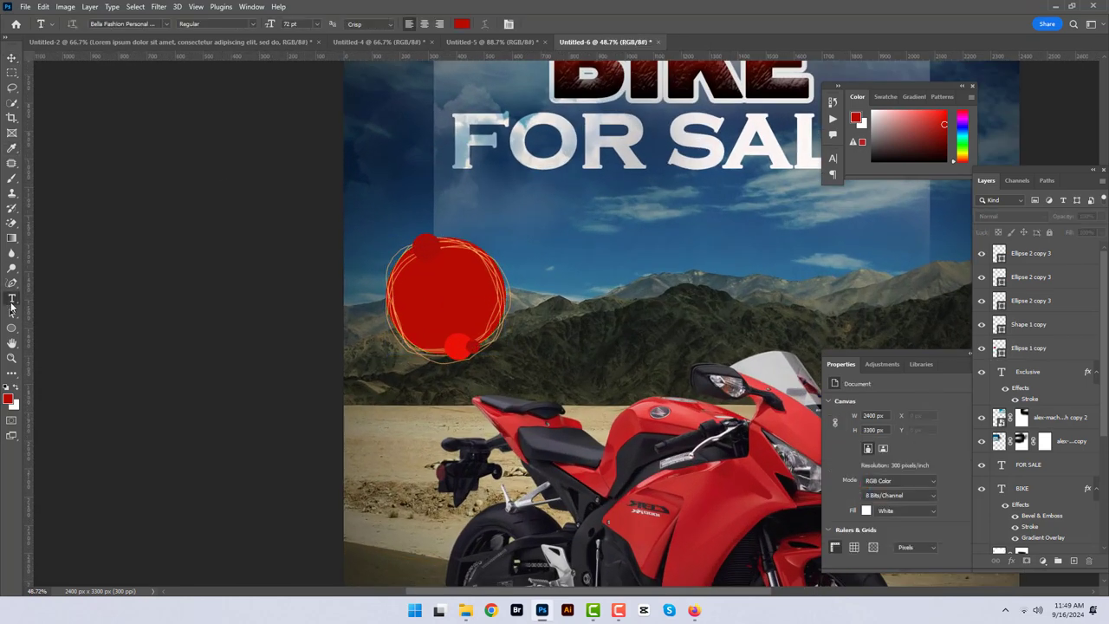
{"action": "left_click", "coordinate": [420, 298]}
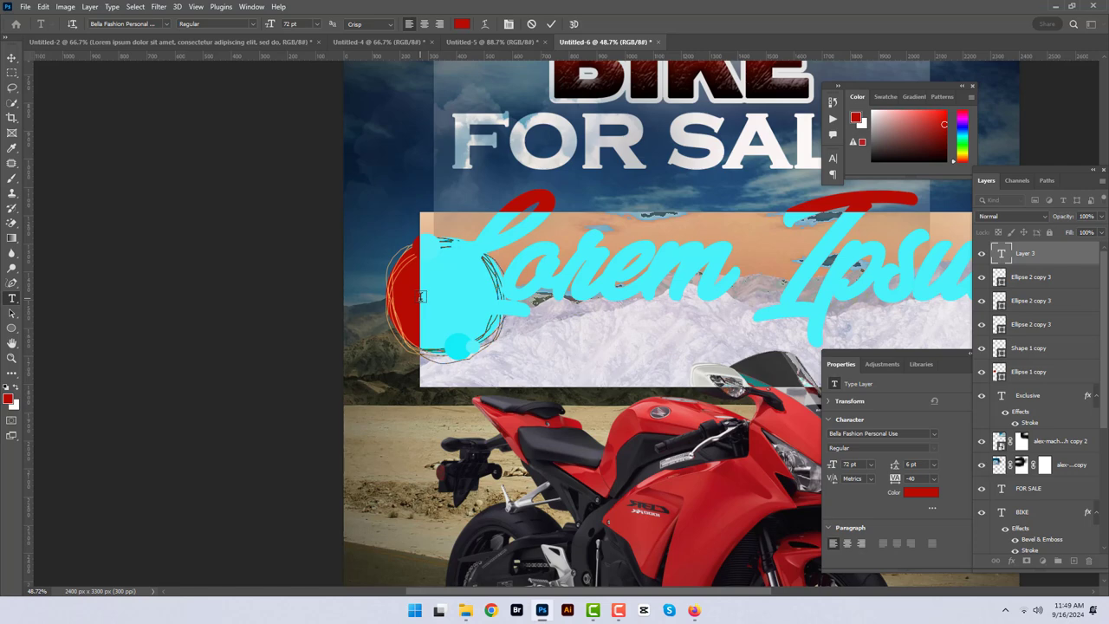
{"action": "key", "text": "Escape"}
{"action": "left_click", "coordinate": [166, 23]}
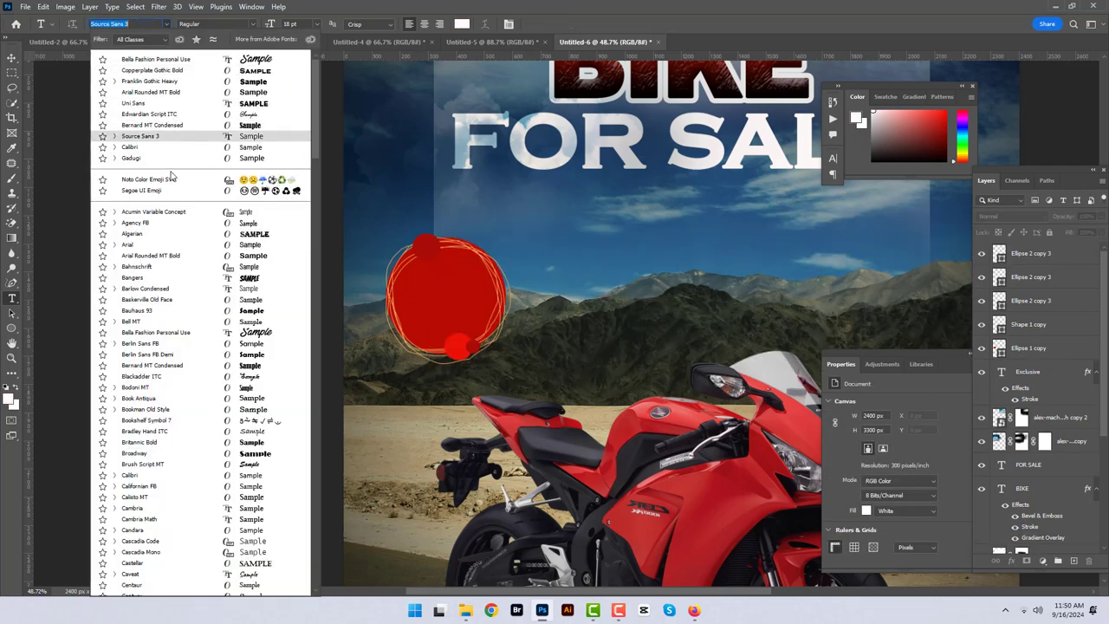
{"action": "scroll", "coordinate": [164, 399], "scroll_direction": "down", "scroll_amount": 5}
{"action": "left_click", "coordinate": [163, 559]}
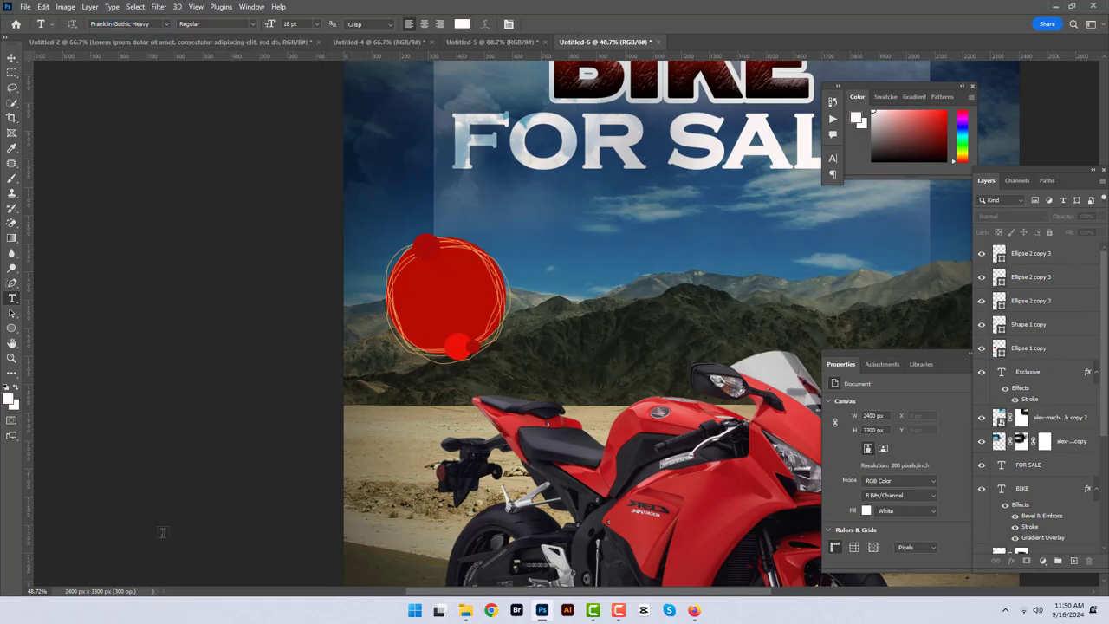
Step: Type white '30%' and 'OFF' as two separate lines inside the red badge
{"action": "left_click", "coordinate": [407, 295]}
{"action": "type", "text": "30"}
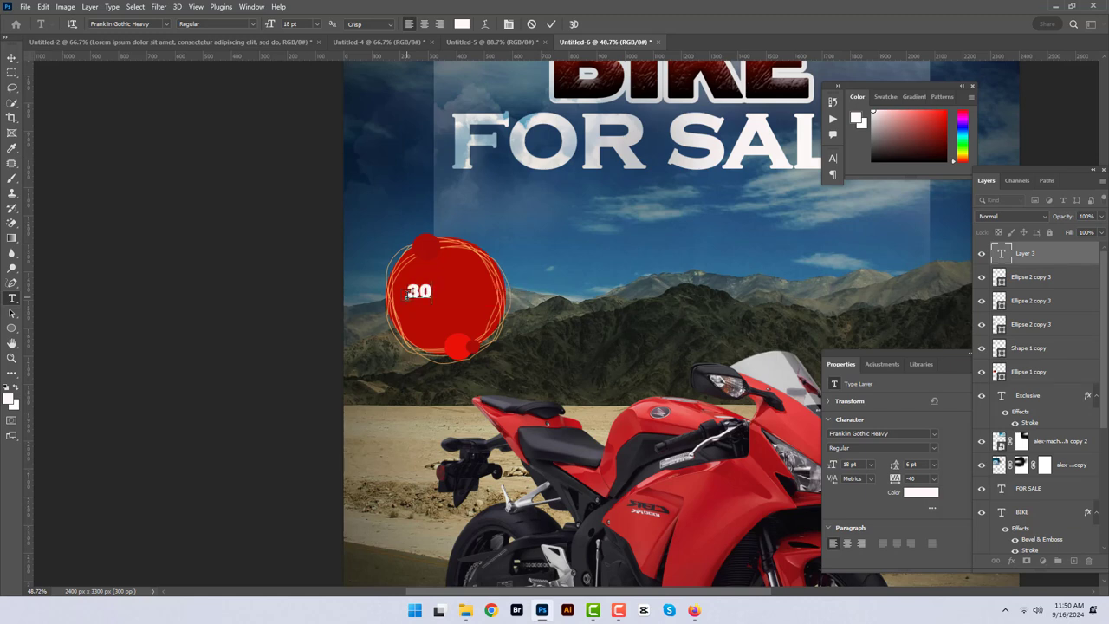
{"action": "type", "text": "%"}
{"action": "key", "text": "ctrl+Return"}
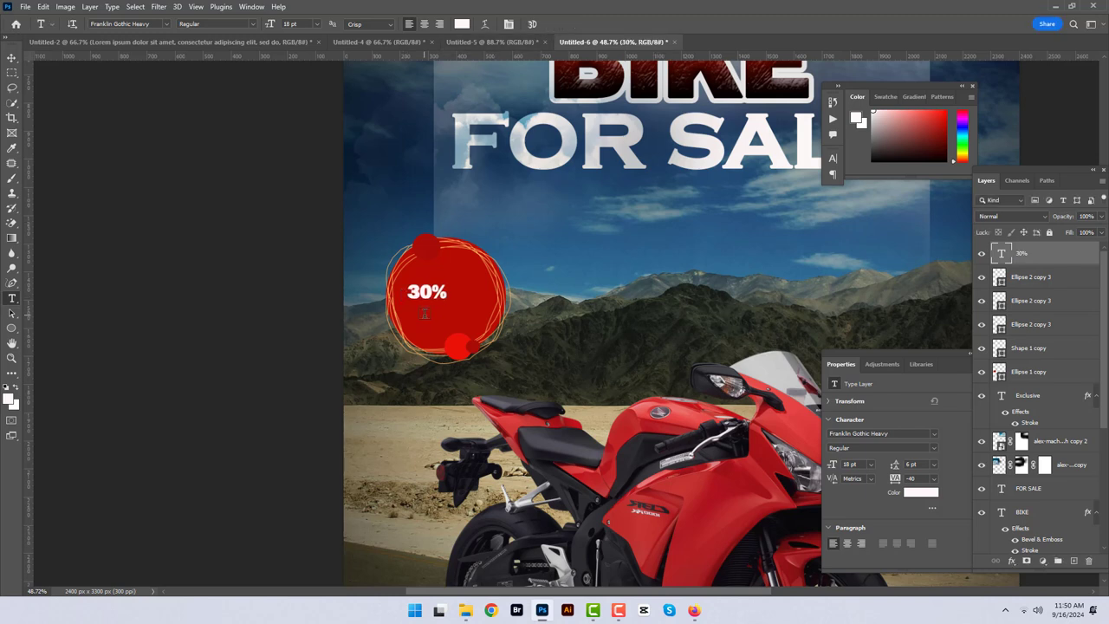
{"action": "left_click", "coordinate": [425, 313]}
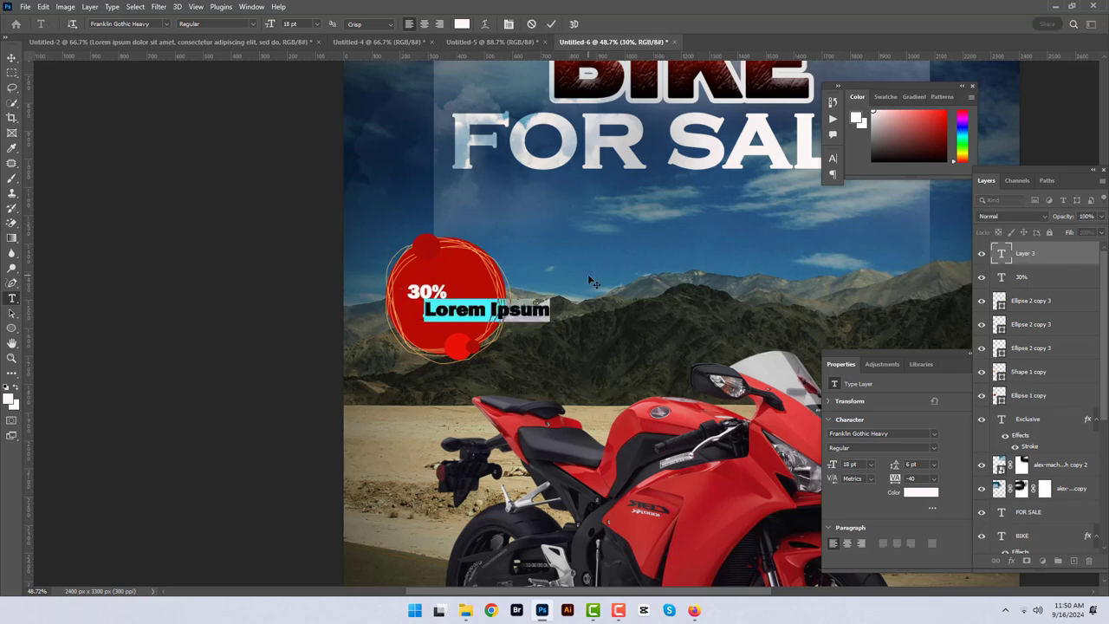
{"action": "type", "text": "OFF"}
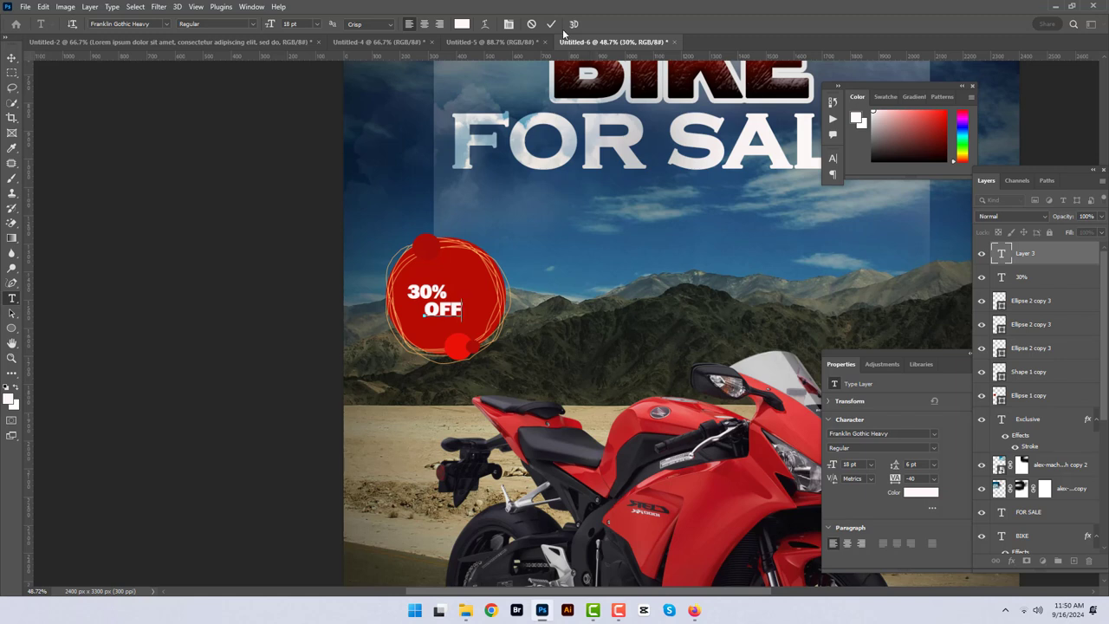
{"action": "left_click", "coordinate": [551, 24]}
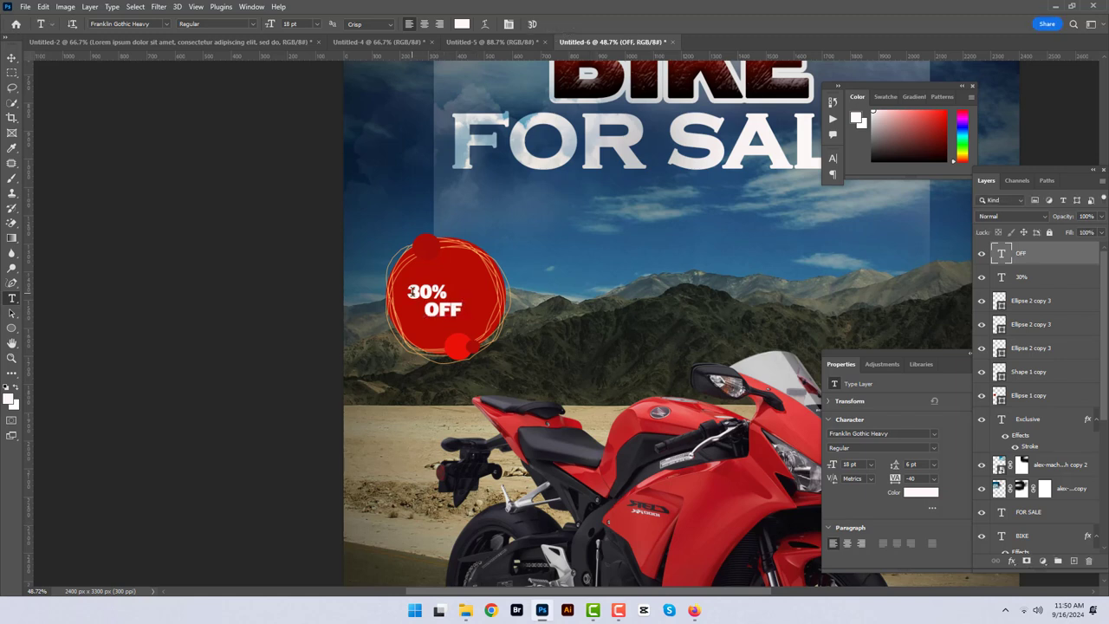
Step: Enlarge the '30%' text, shift both lines down in the badge, and tilt them about -4.9°
{"action": "key", "text": "ctrl+t"}
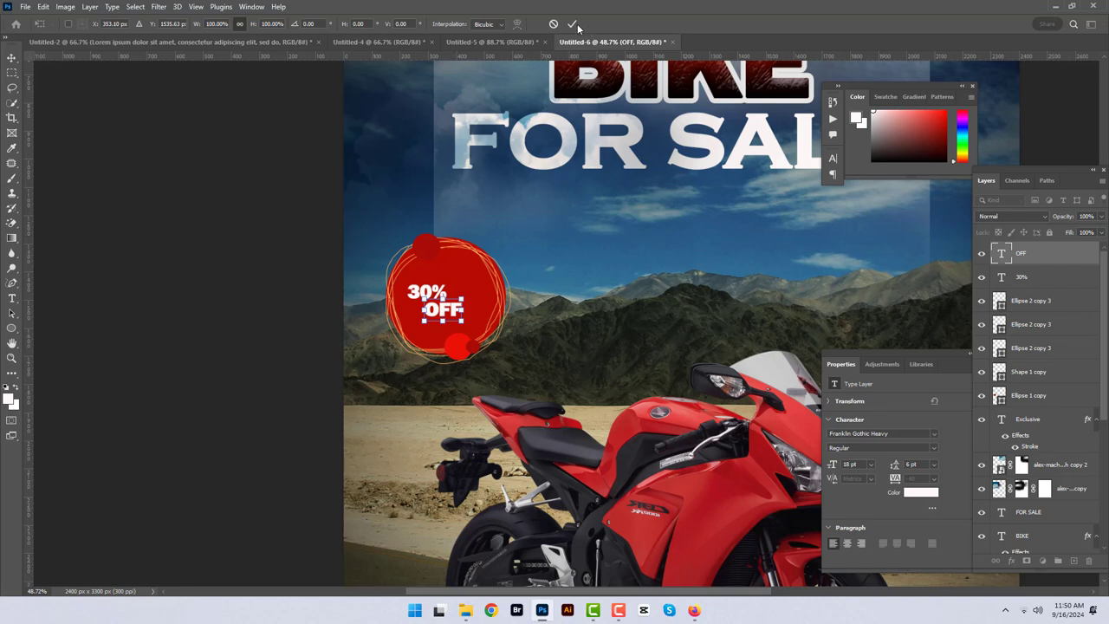
{"action": "left_click", "coordinate": [572, 25]}
{"action": "left_click", "coordinate": [426, 292], "text": "ctrl"}
{"action": "key", "text": "ctrl+t"}
{"action": "left_click_drag", "start_coordinate": [447, 284], "coordinate": [492, 257]}
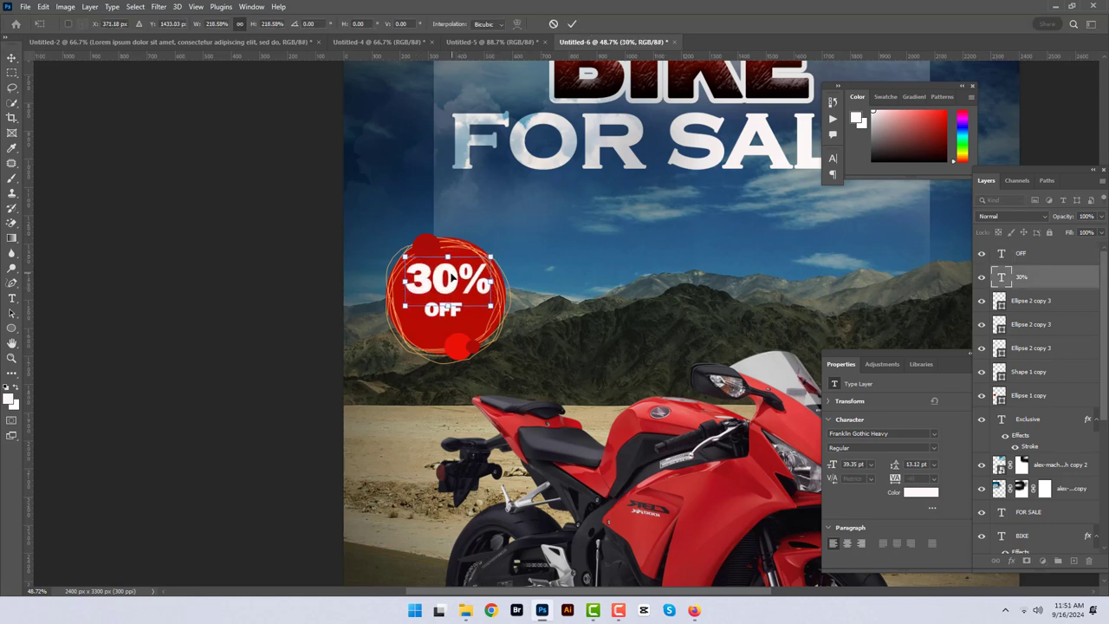
{"action": "key", "text": "Return"}
{"action": "left_click", "coordinate": [443, 309], "text": "shift"}
{"action": "mouse_move", "coordinate": [446, 286]}
{"action": "left_mouse_down"}
{"action": "mouse_move", "coordinate": [446, 299]}
{"action": "mouse_move", "coordinate": [447, 284]}
{"action": "left_mouse_up"}
{"action": "key", "text": "ctrl+t"}
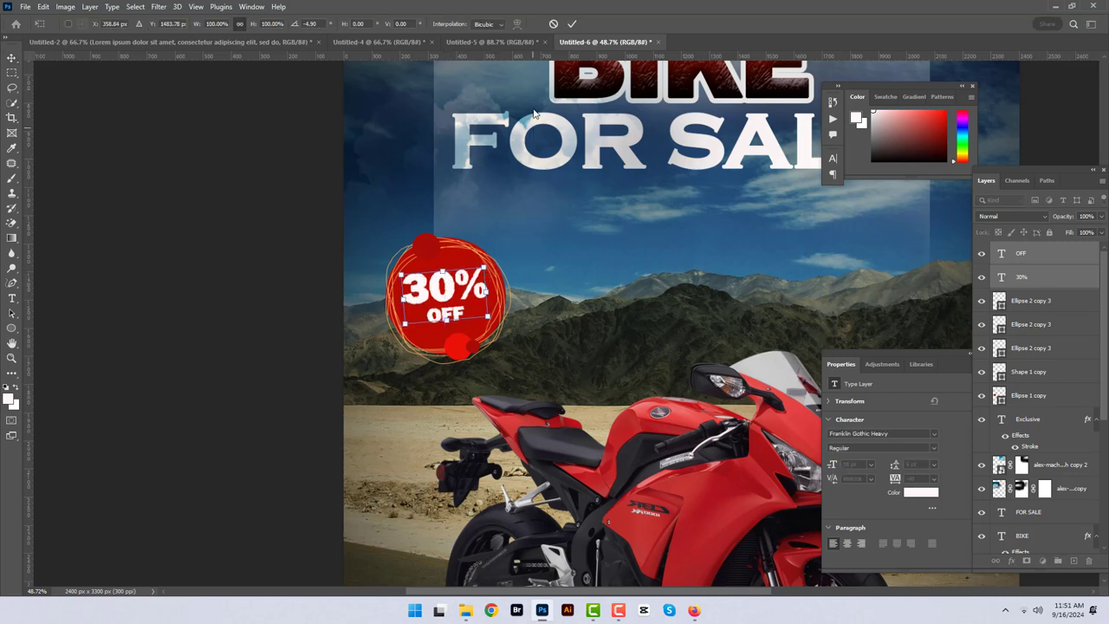
Step: Apply the text tilt and fit the whole finished poster in view, centred
{"action": "left_click", "coordinate": [572, 24]}
{"action": "key", "text": "ctrl+0"}
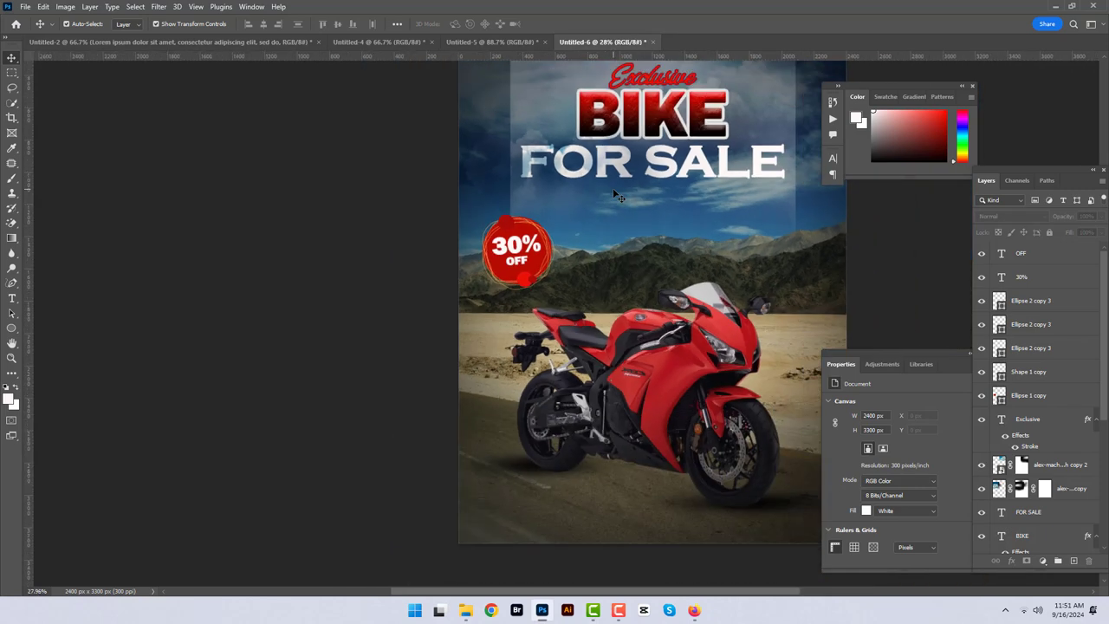
{"action": "left_click_drag", "start_coordinate": [716, 185], "coordinate": [656, 257]}
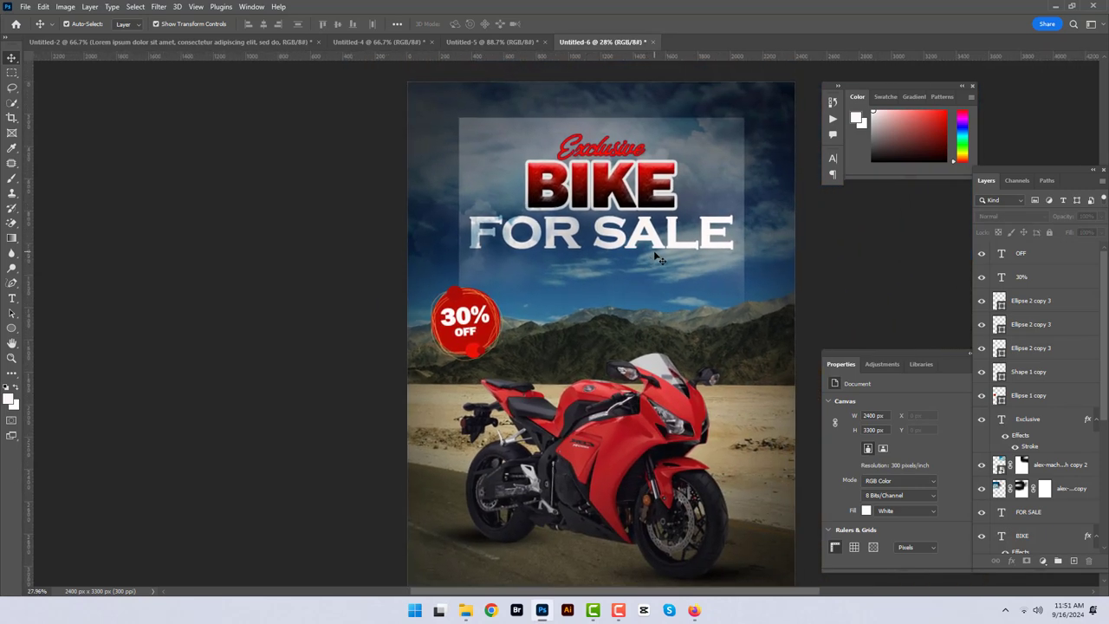